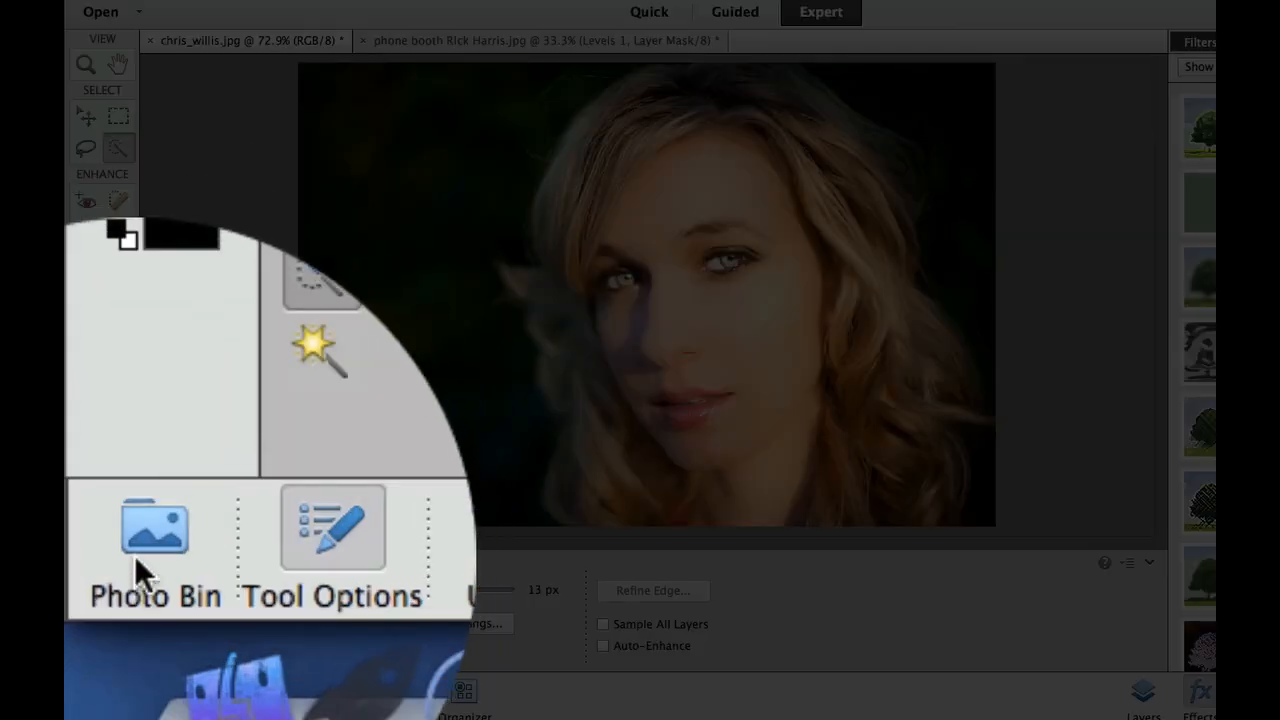
Switch the area below the photo between the Photo Bin and the Tool Options, leaving the Photo Bin shown
left_click(92, 692)
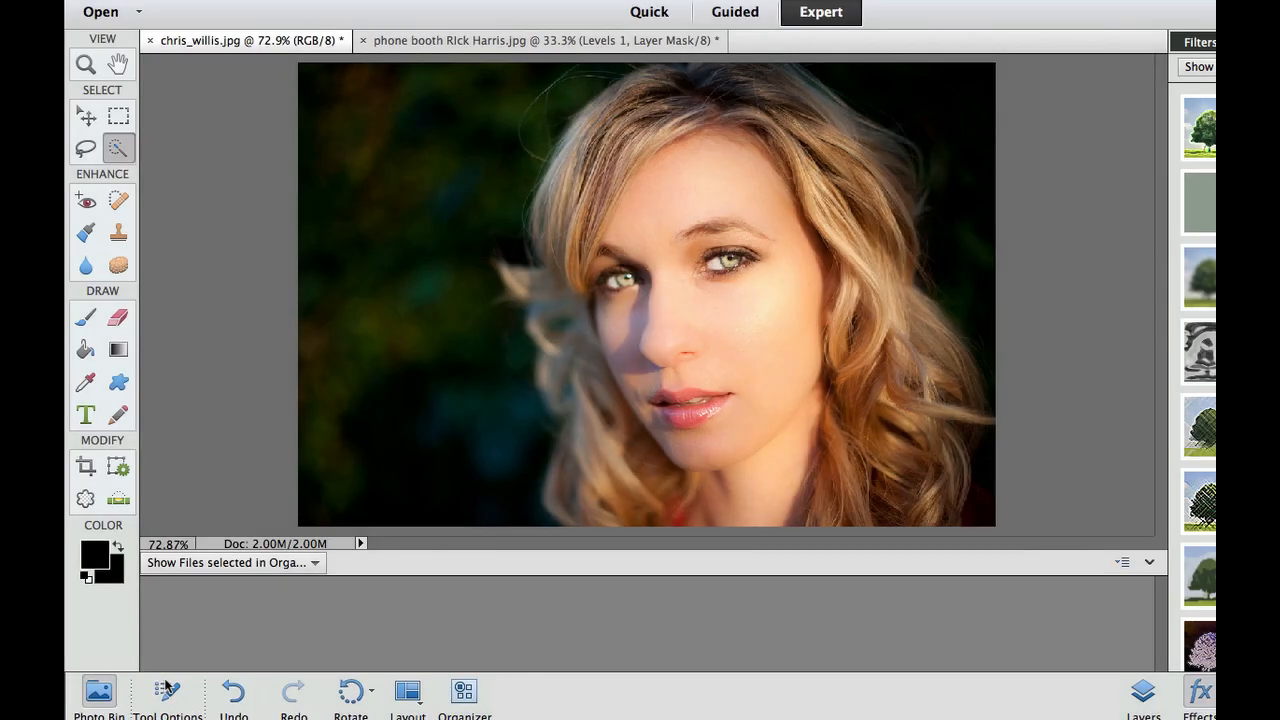
left_click(167, 690)
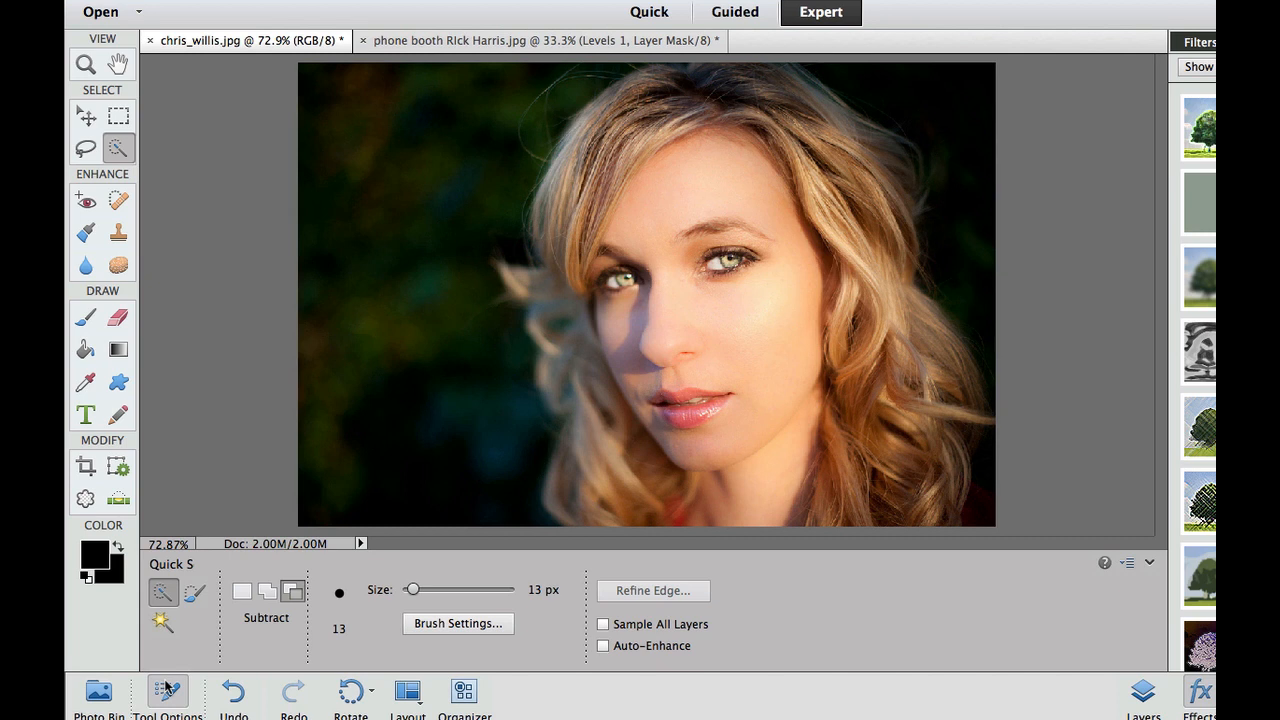
left_click(100, 702)
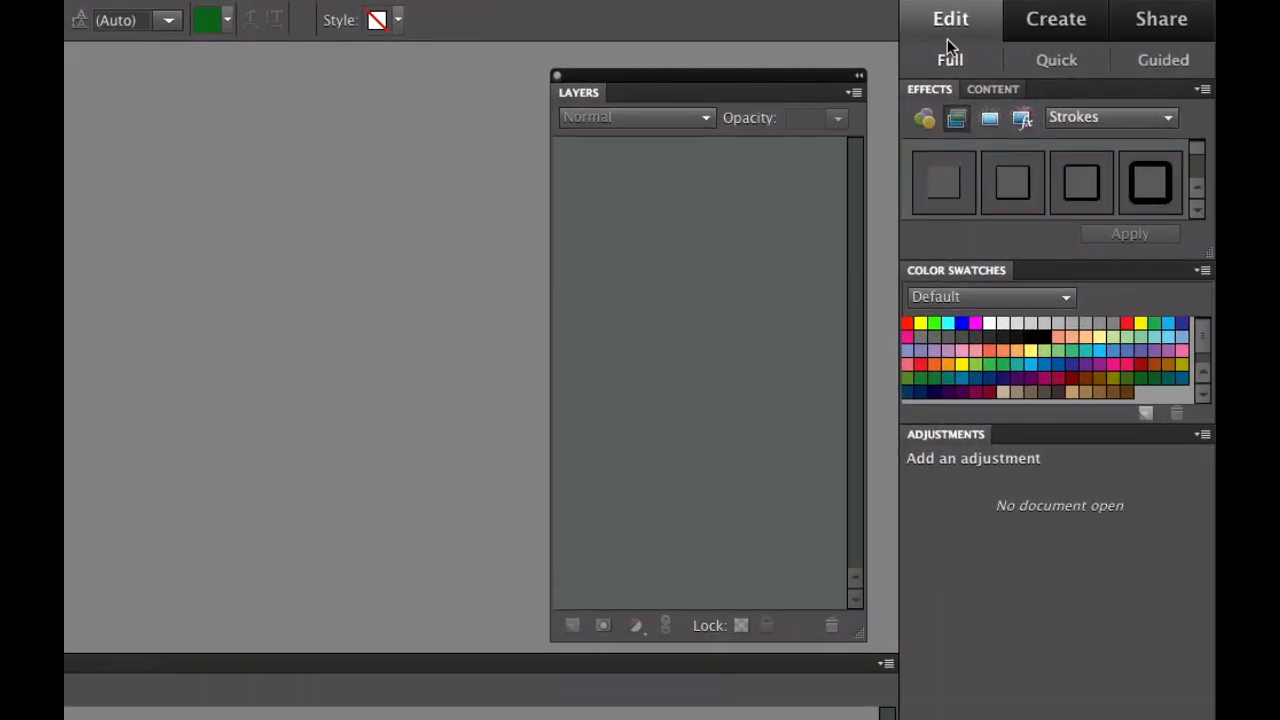
View the Quick and Guided editing modes in the older version of Elements
left_click(1066, 58)
left_click(1163, 62)
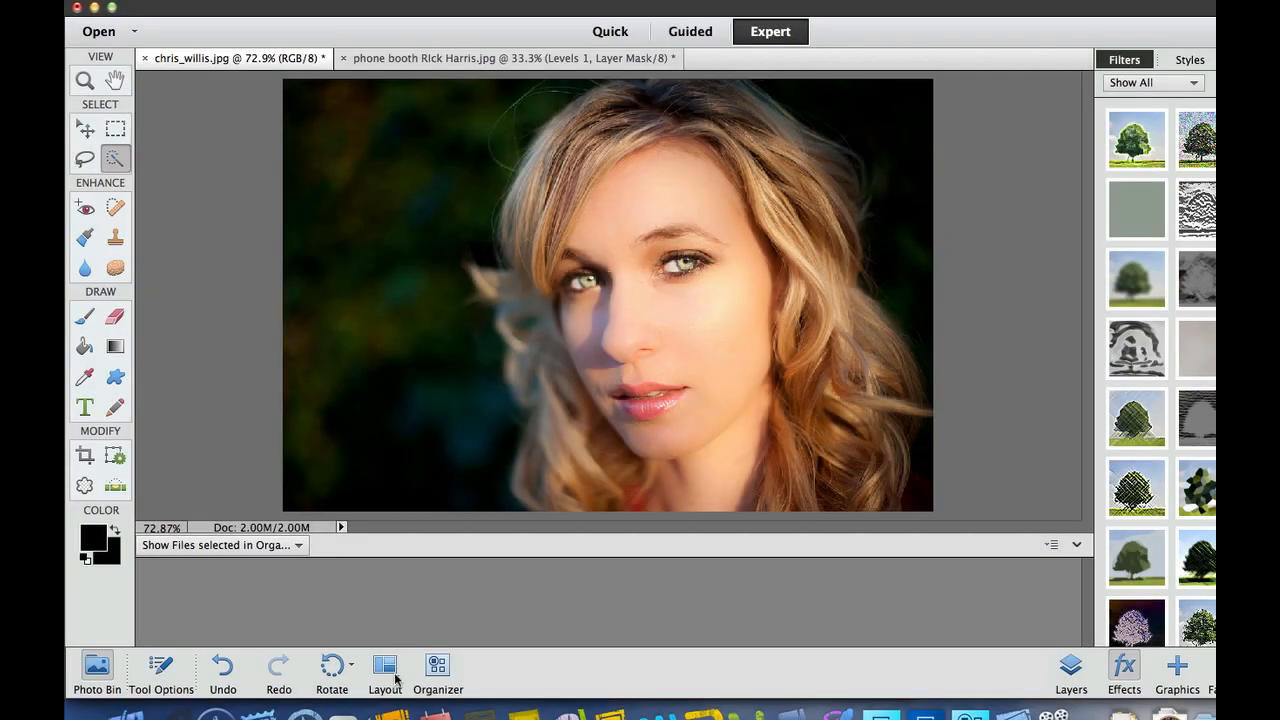
Look over the available document layouts without choosing one, and view the Elements 11 features page in Preview
left_click(393, 676)
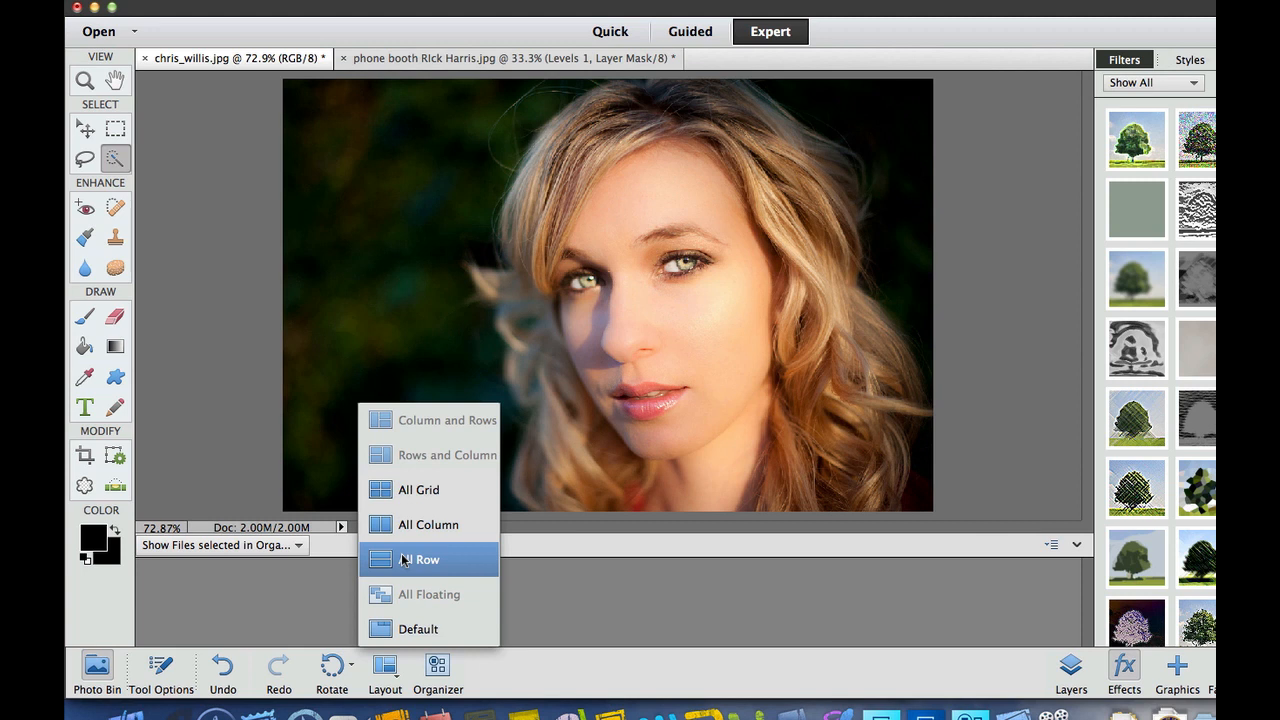
left_click(583, 596)
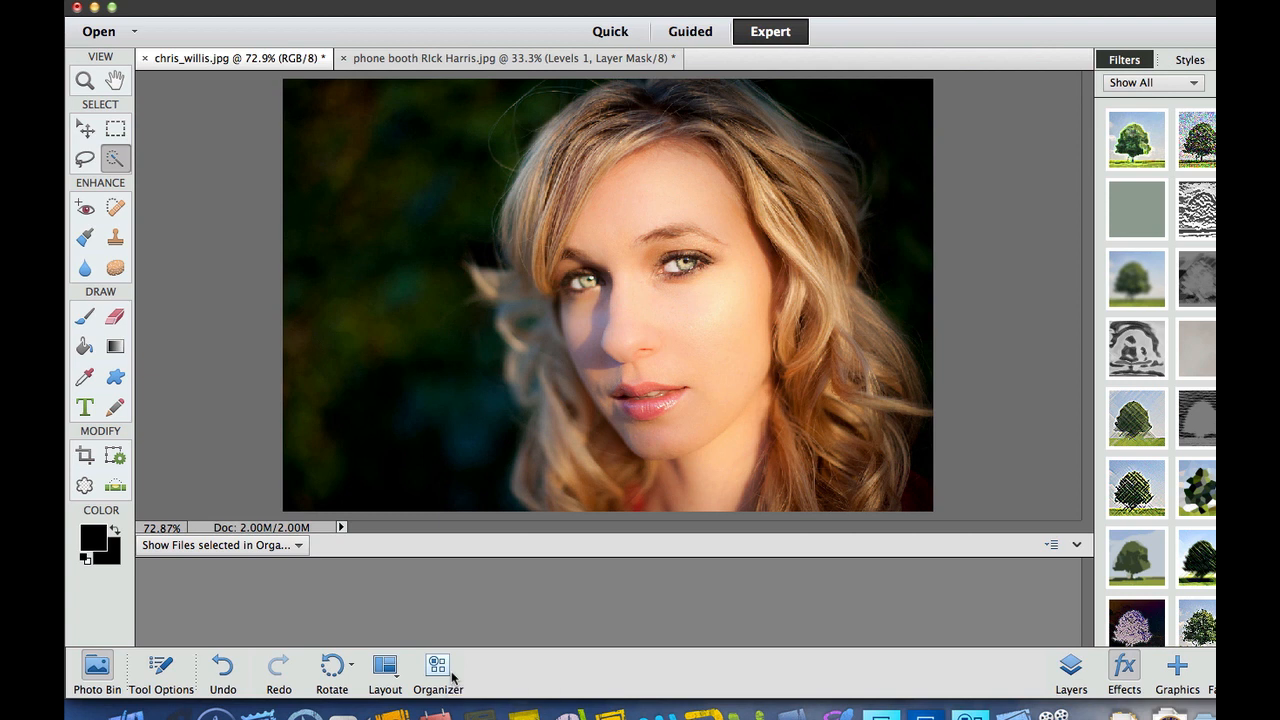
left_click(655, 714)
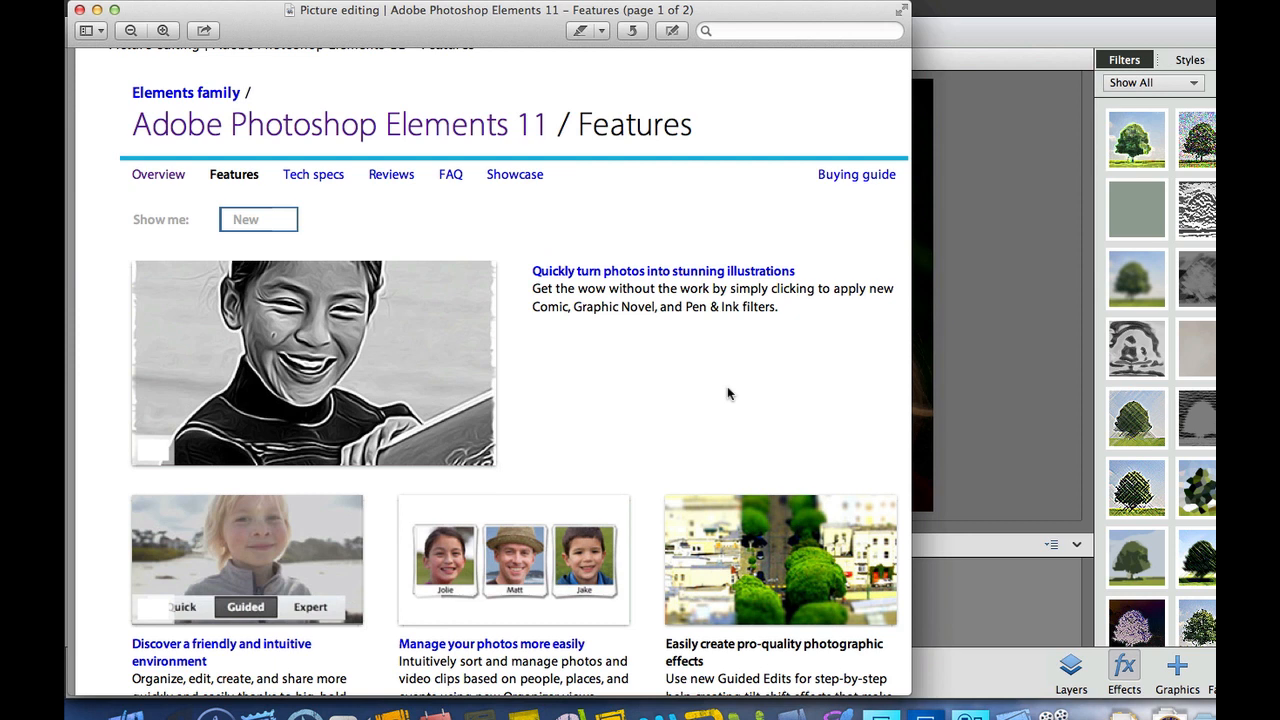
left_click(1022, 208)
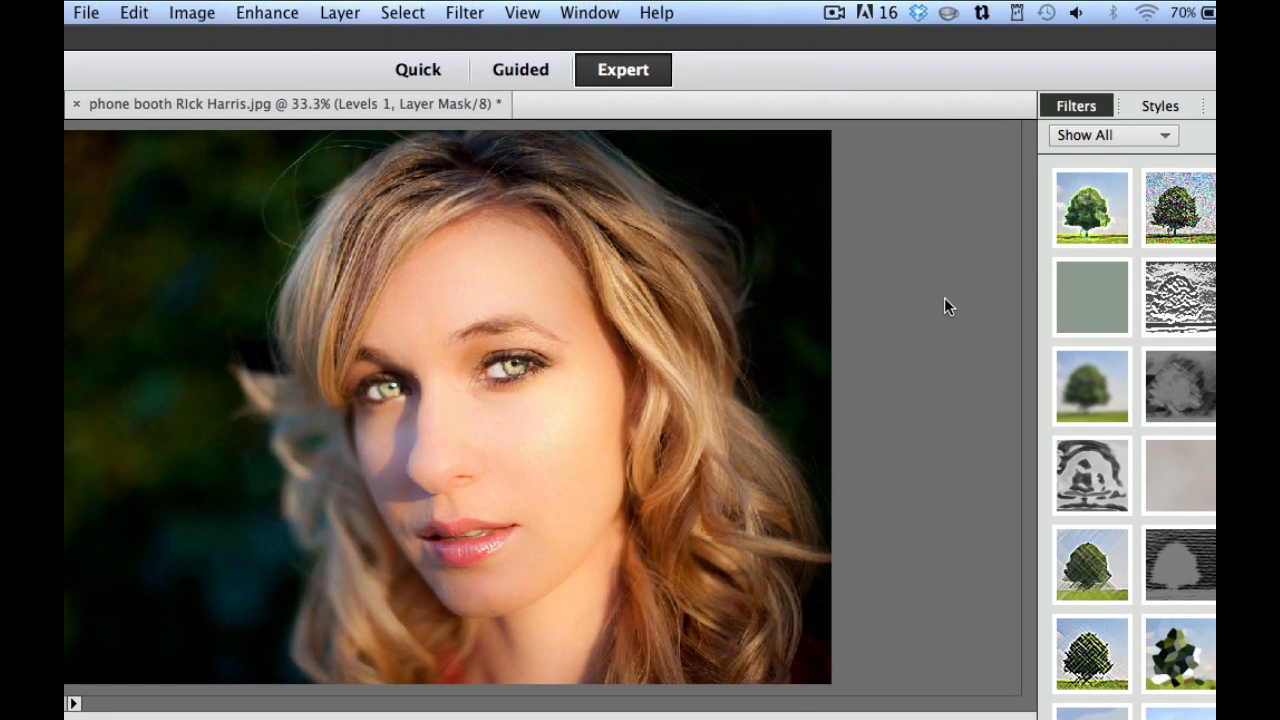
Try the Comic sketch filter on the portrait with the Grayscale, Sunny Day and Old Print presets, and cancel it
left_click(470, 10)
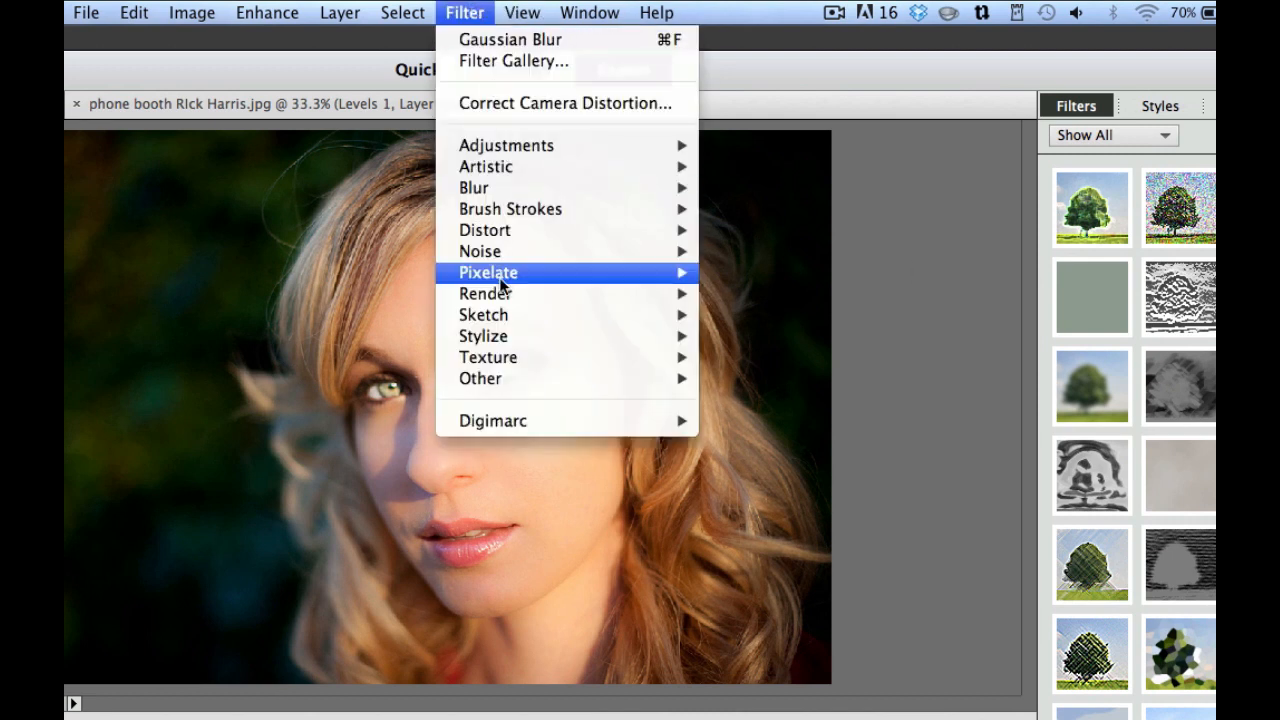
mouse_move(492, 314)
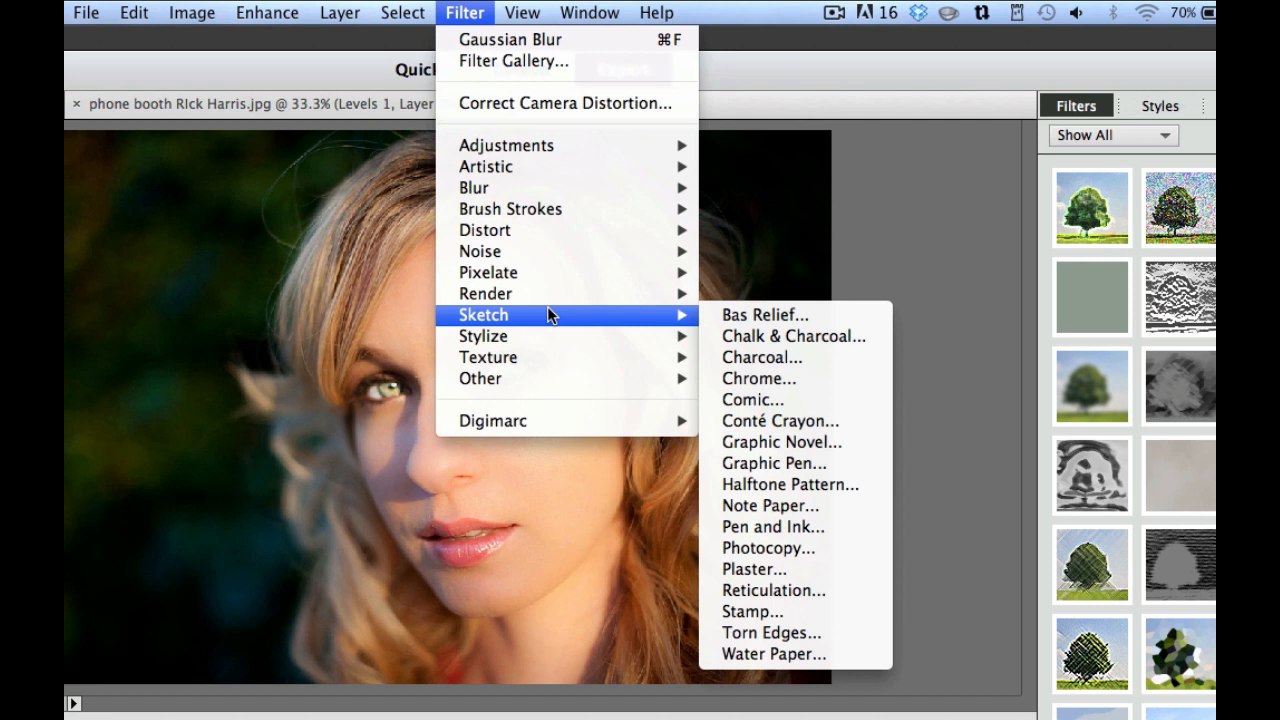
left_click(755, 399)
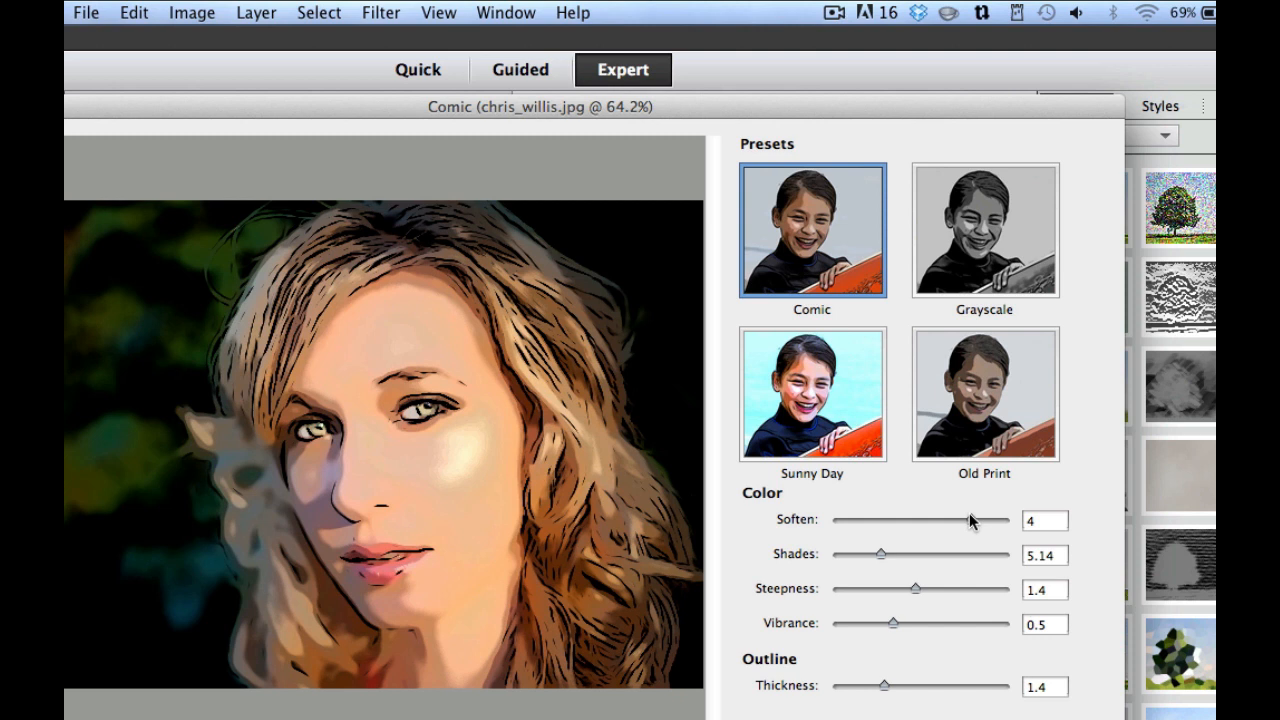
left_click(987, 228)
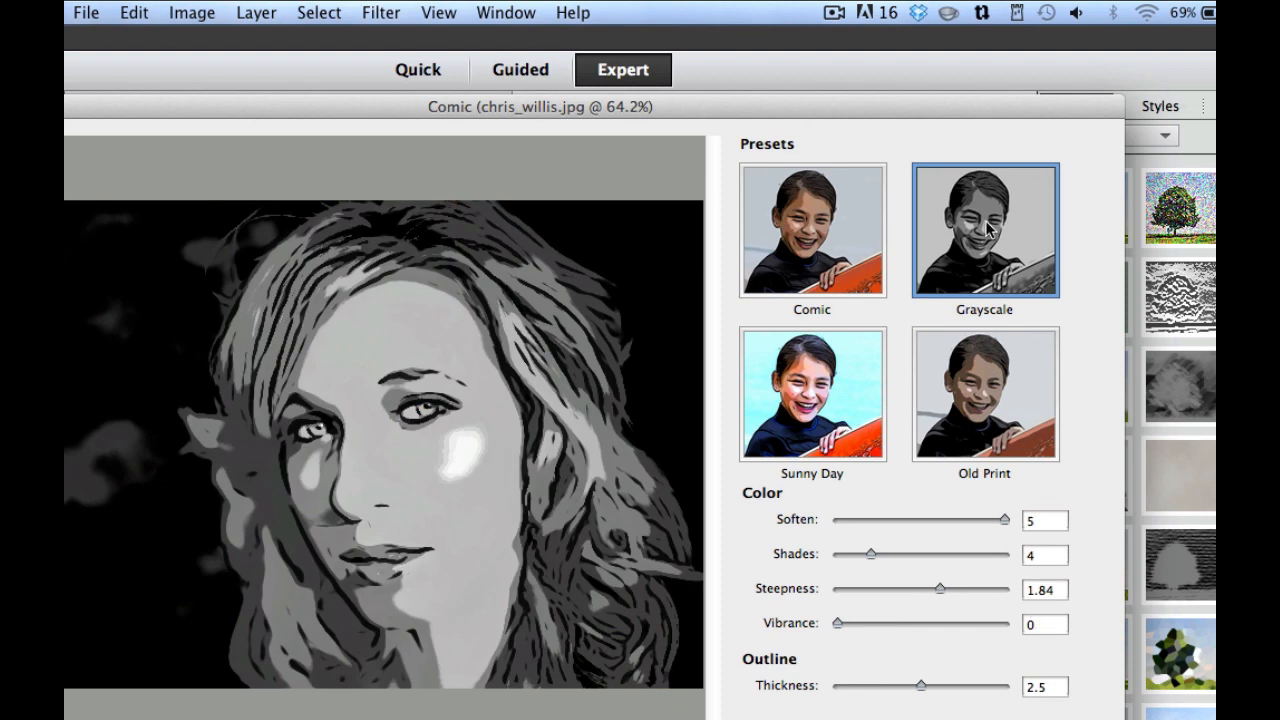
left_click(838, 399)
left_click(992, 403)
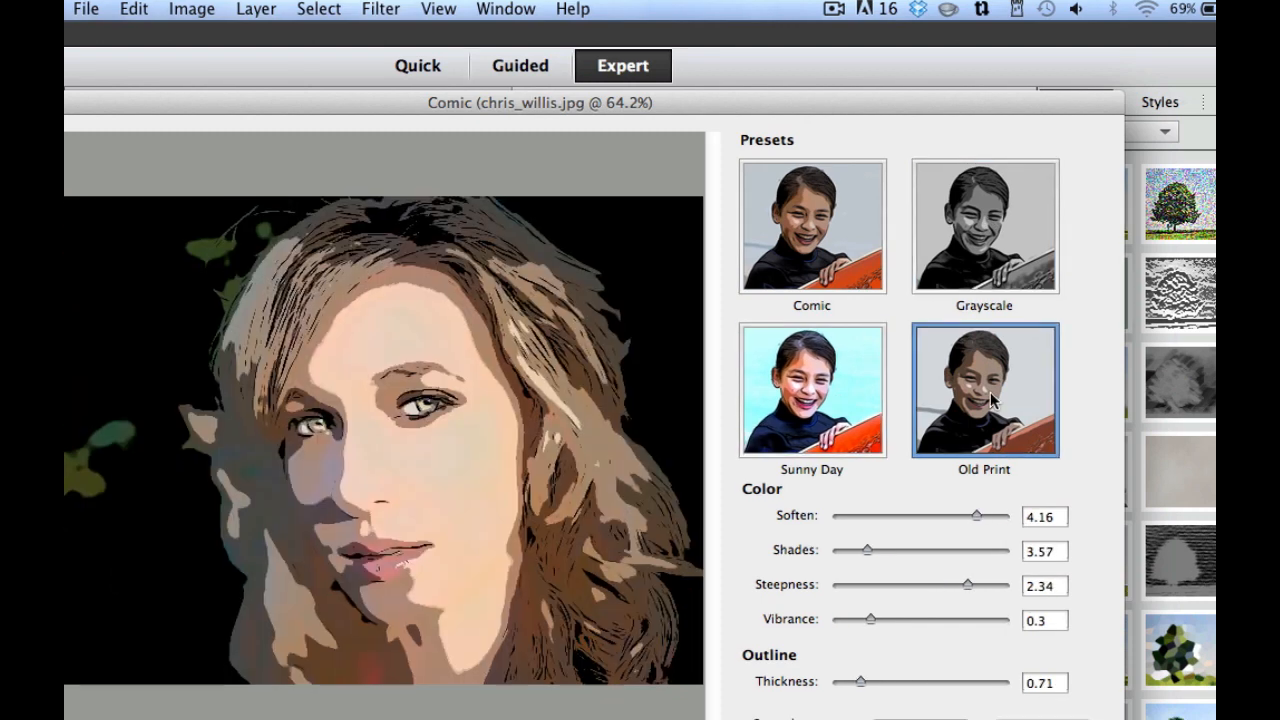
left_click(900, 677)
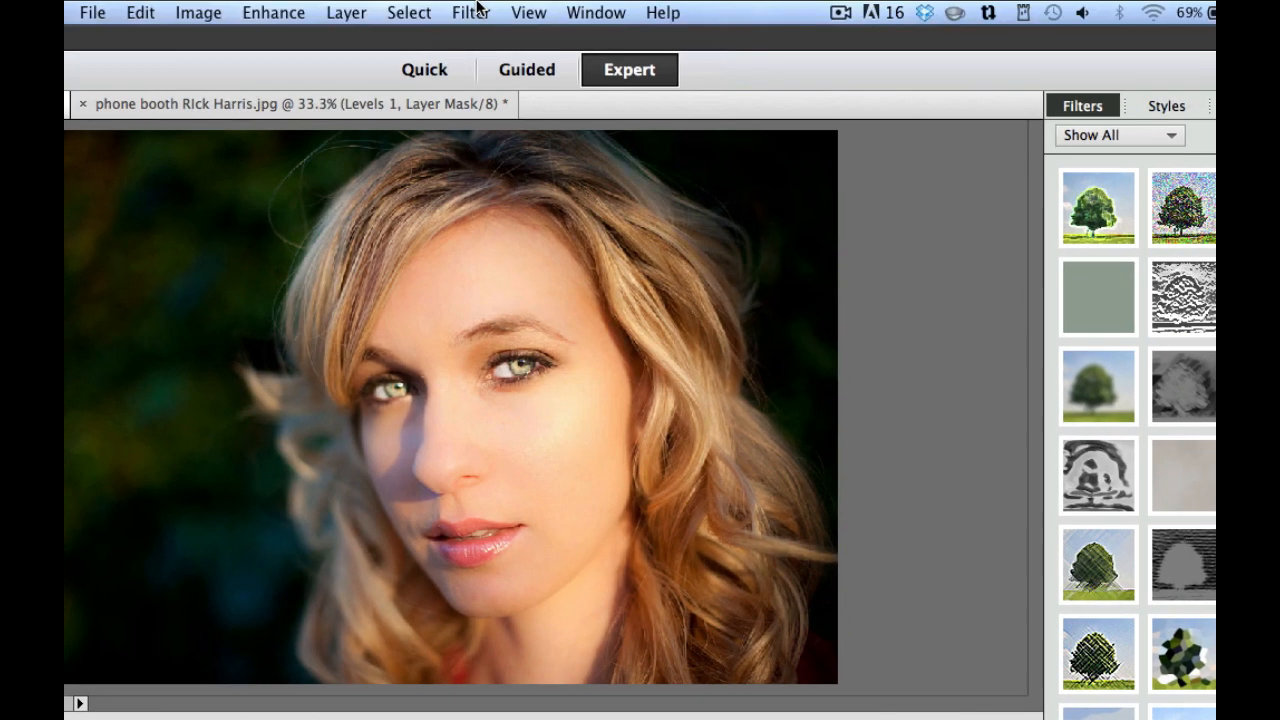
Try the Graphic Novel sketch filter on the portrait with the Fine Detail, Hard Edges and Twisted Plot presets, and undo it
left_click(471, 12)
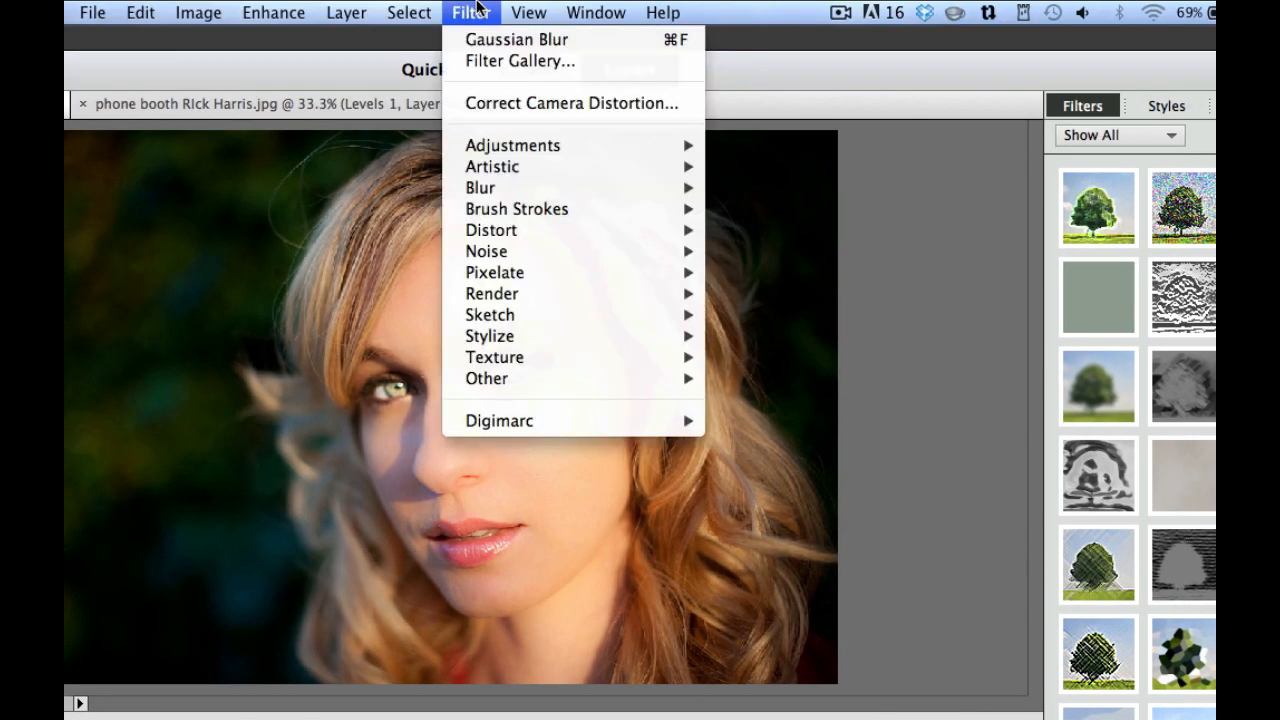
mouse_move(549, 316)
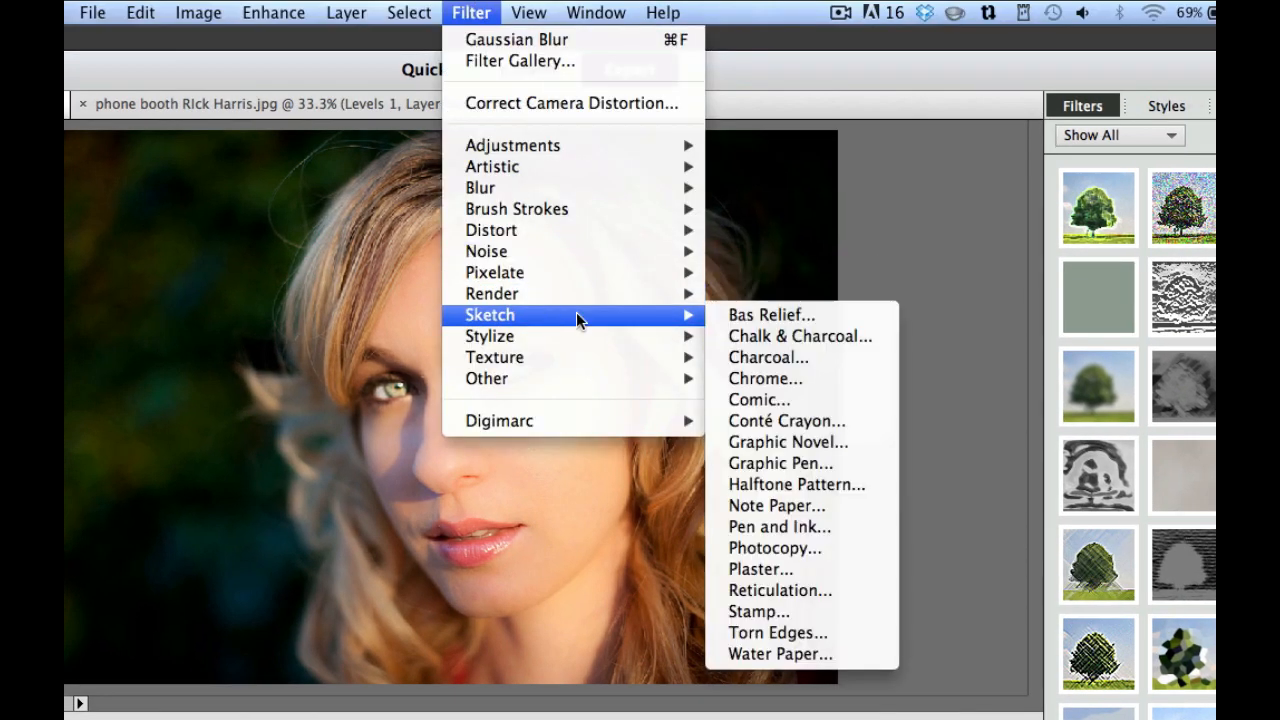
left_click(817, 441)
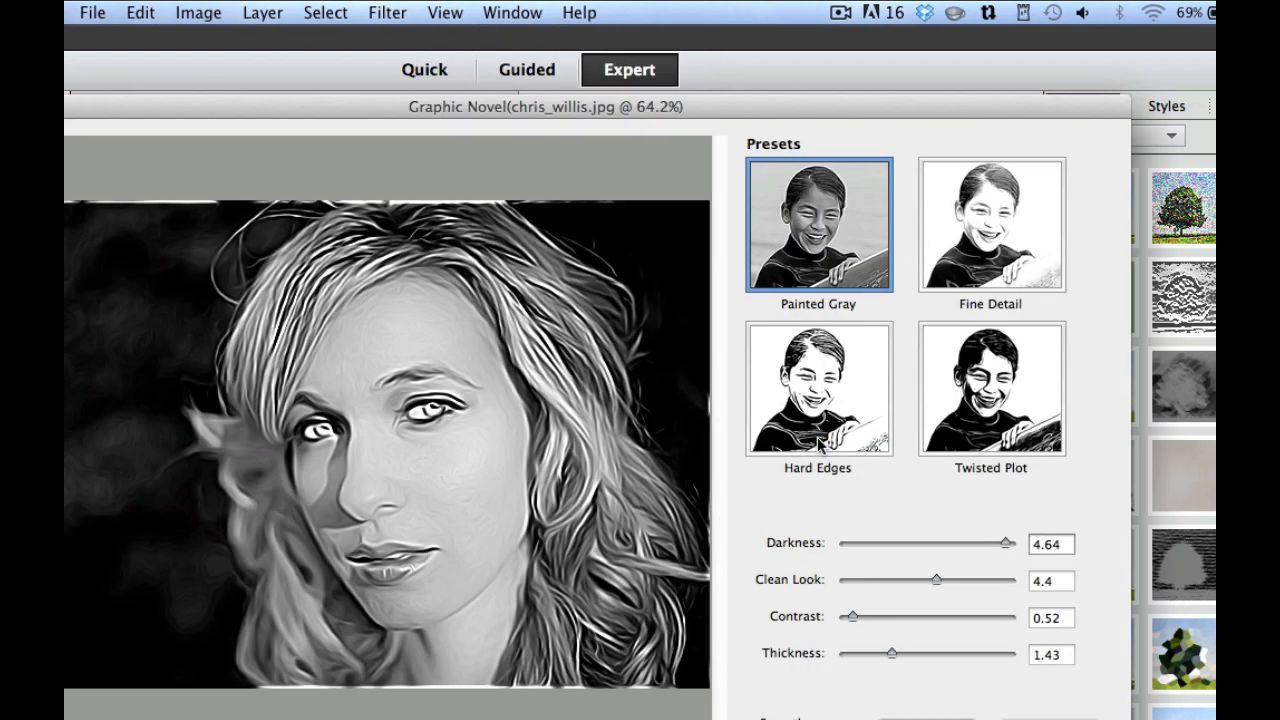
left_click(1006, 230)
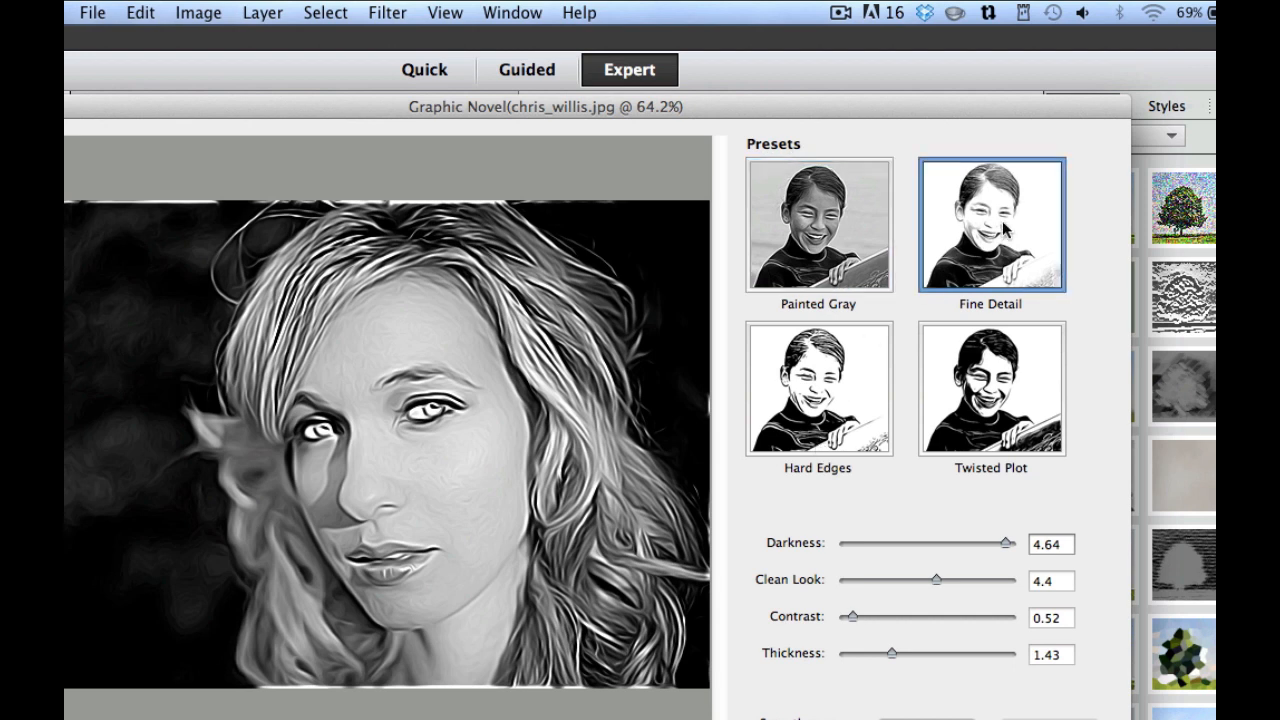
left_click(838, 382)
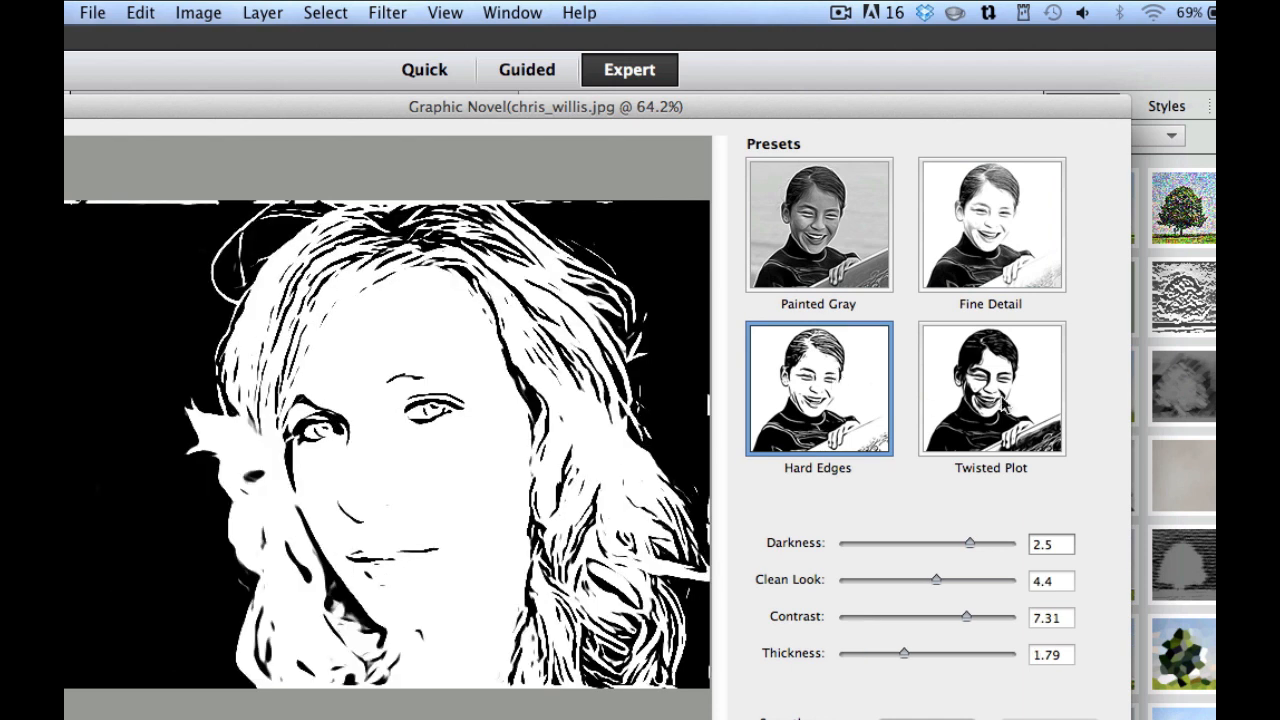
left_click(1010, 405)
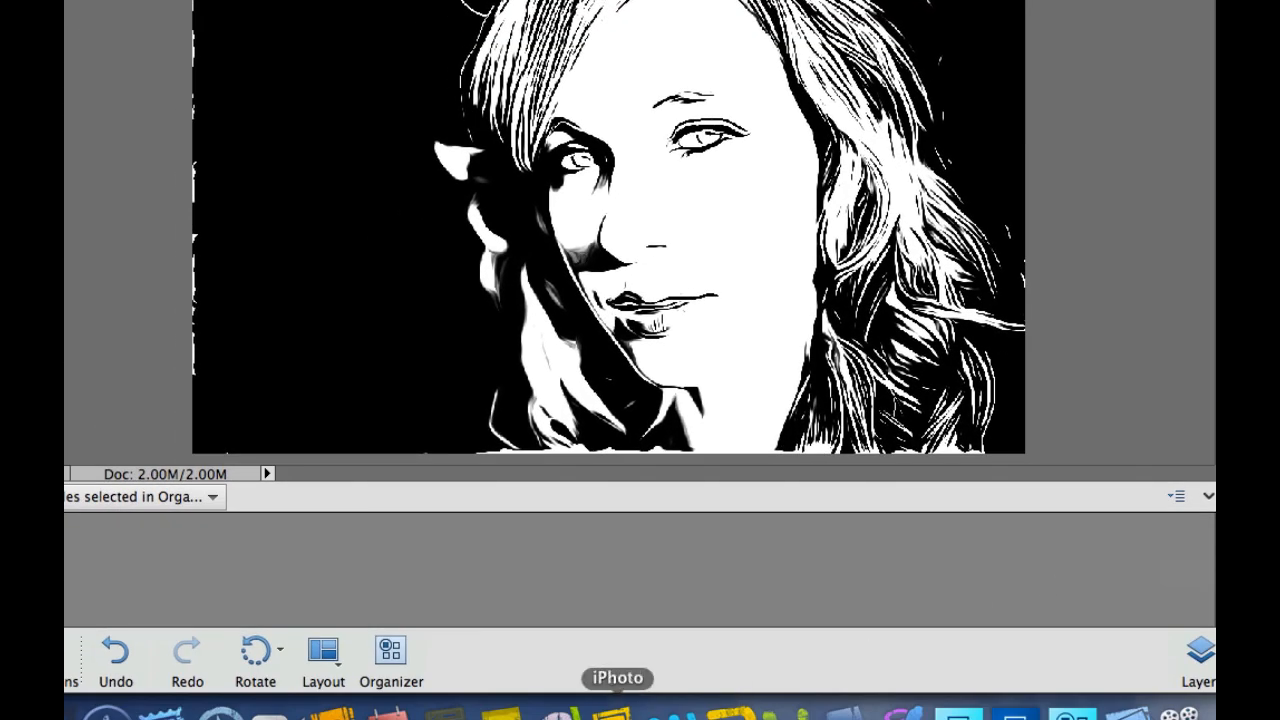
left_click(117, 651)
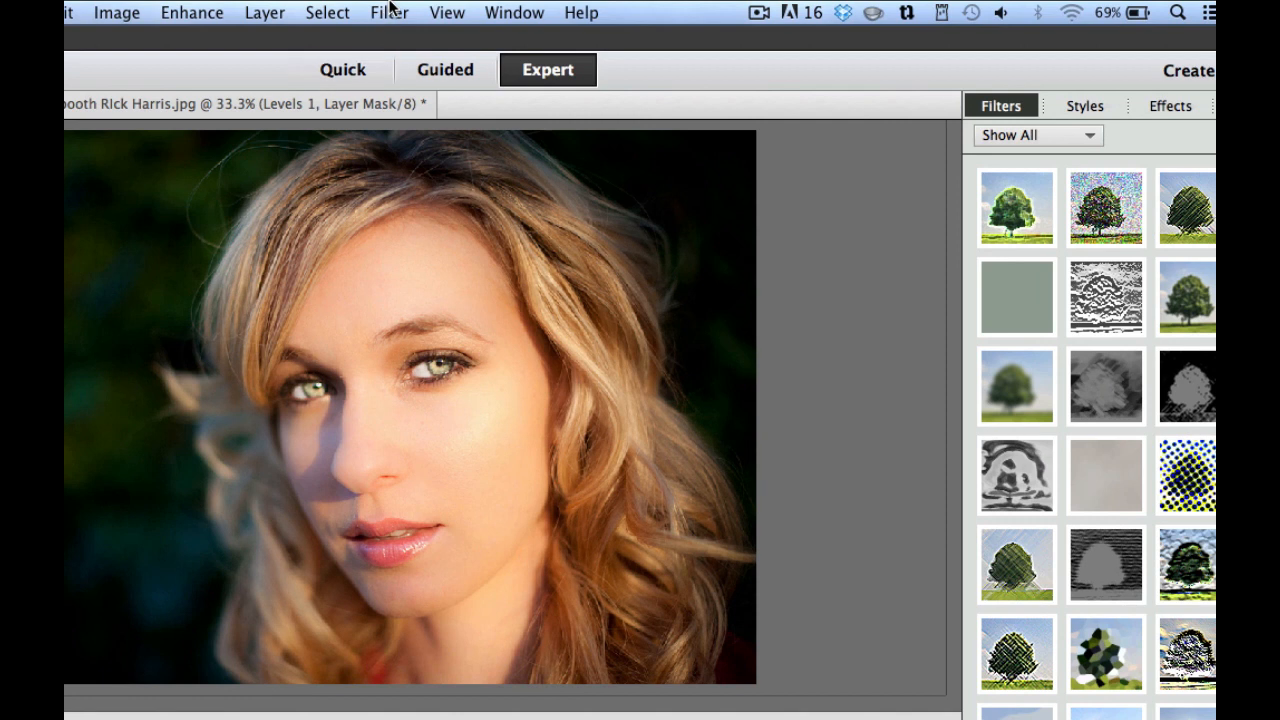
Try the Pen and Ink sketch filter on the portrait with the Purple, Gray Tones and Green Inversion presets
left_click(390, 12)
mouse_move(453, 314)
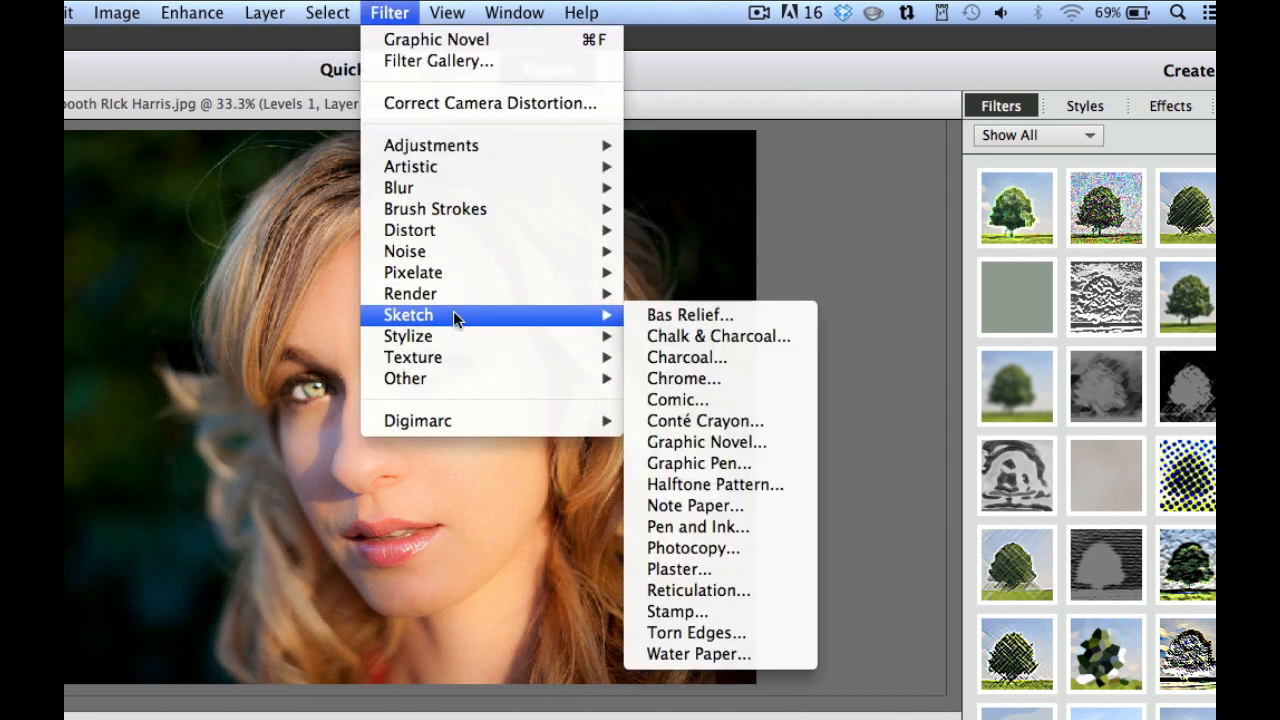
left_click(688, 530)
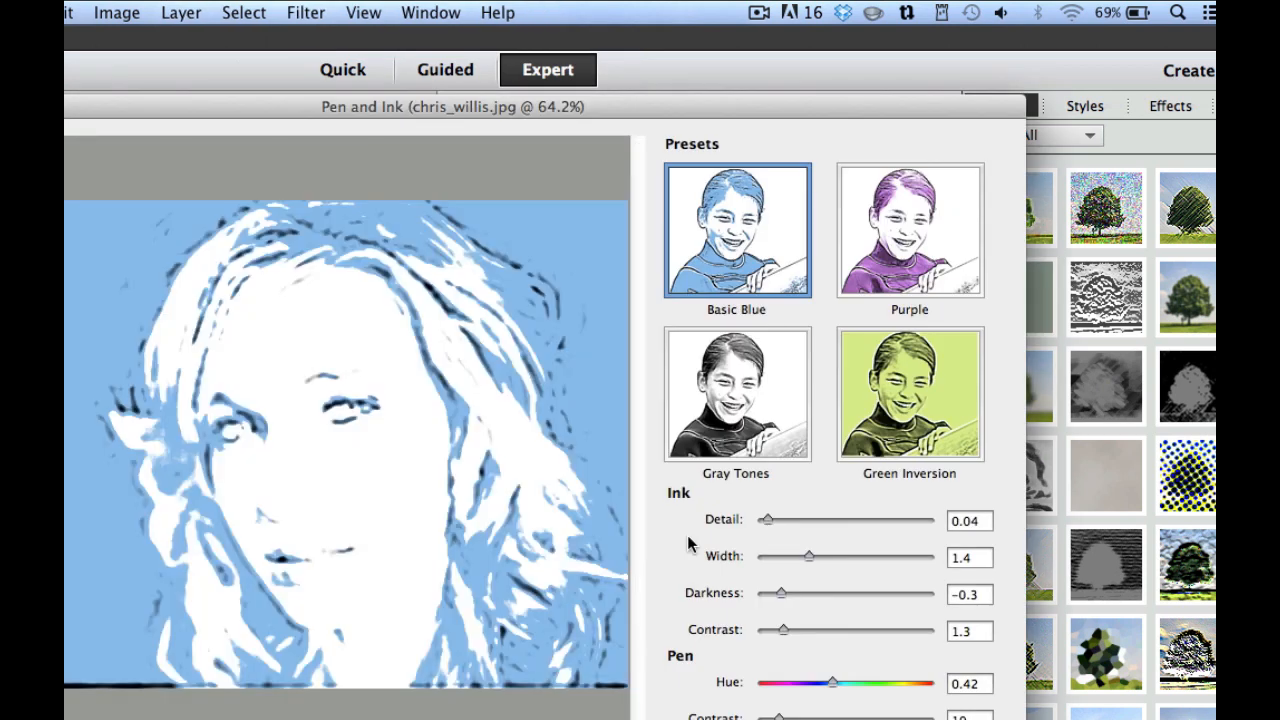
left_click(903, 241)
left_click(755, 416)
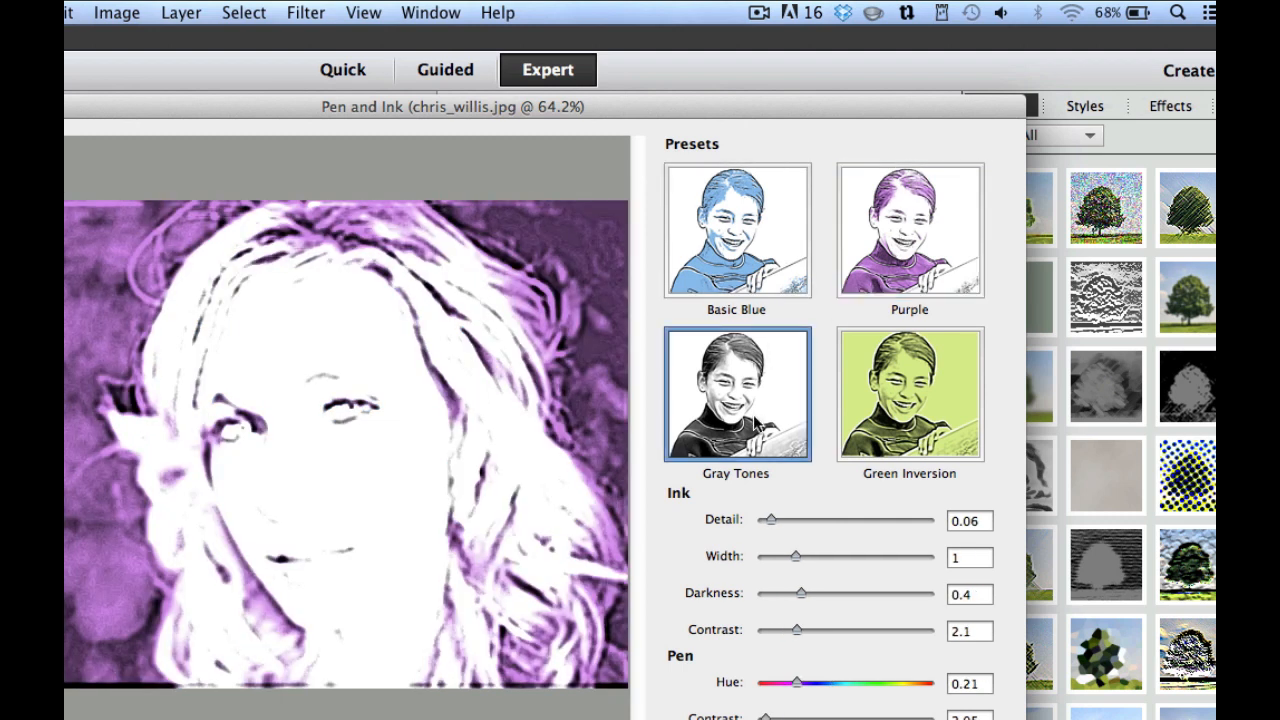
left_click(897, 416)
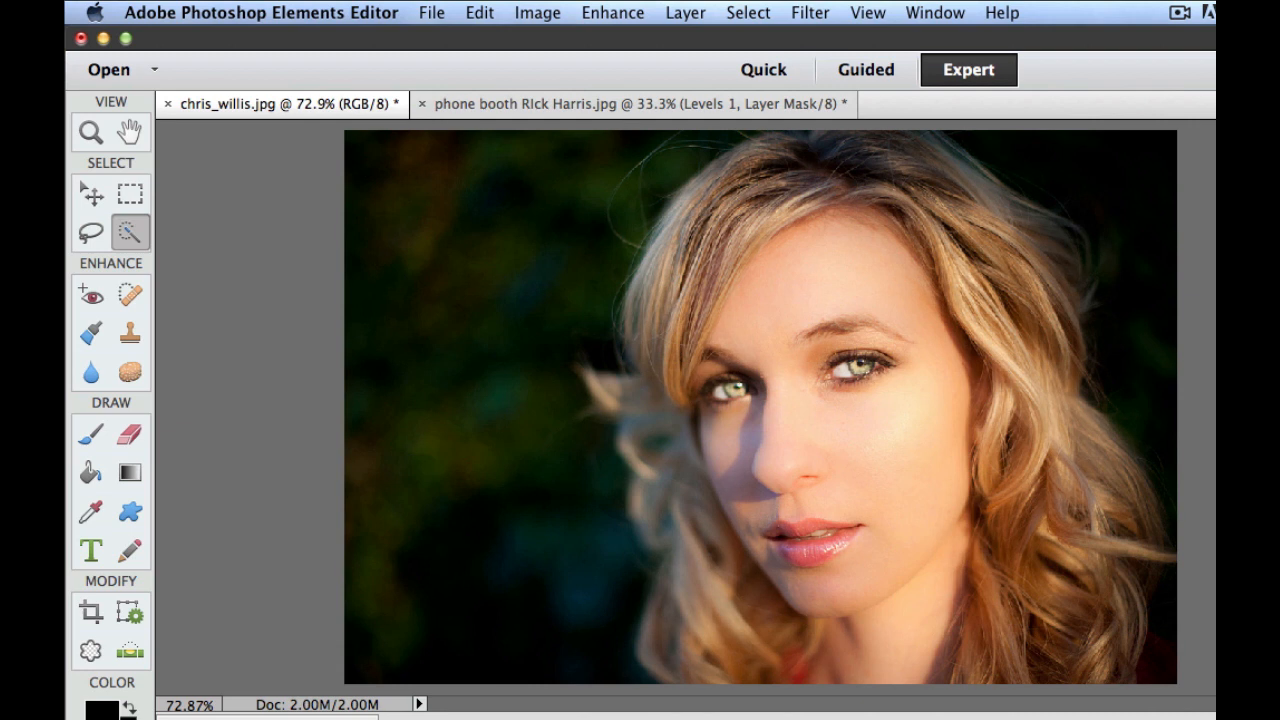
Review the Elements 11 features page in Preview, and switch the photo editor to Guided mode
key("super+Tab")
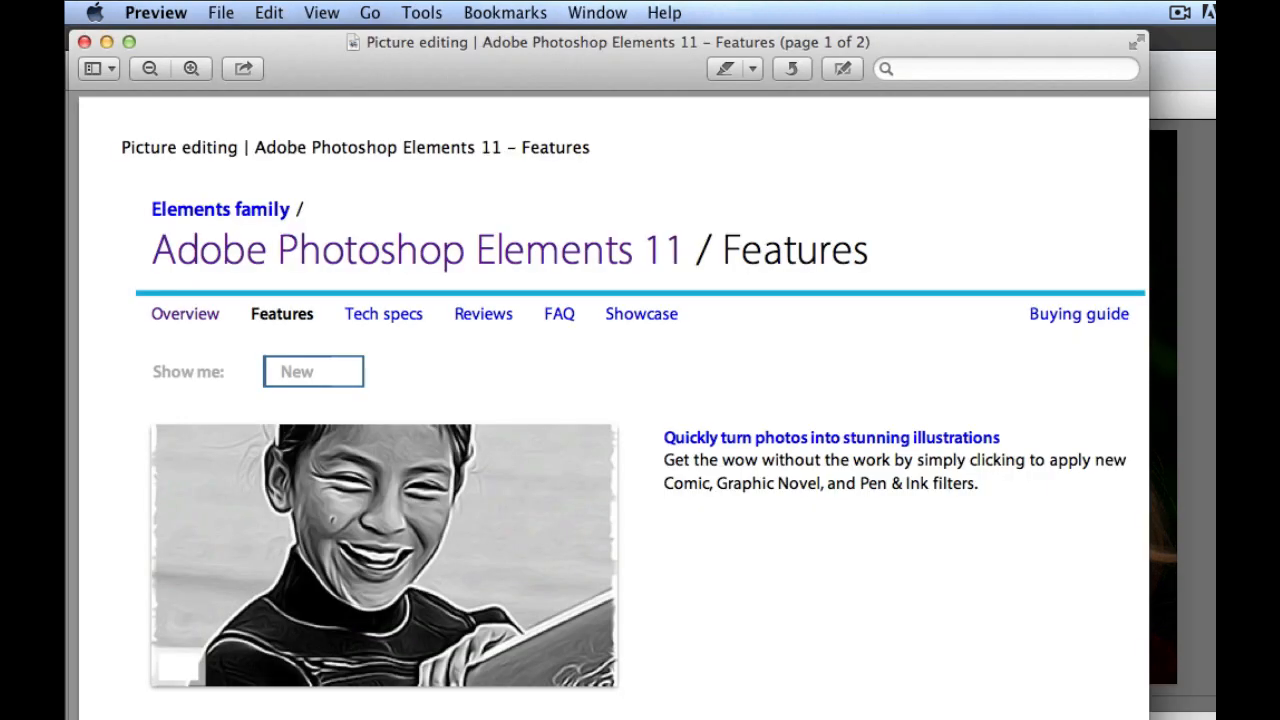
scroll(737, 700, "down", 10)
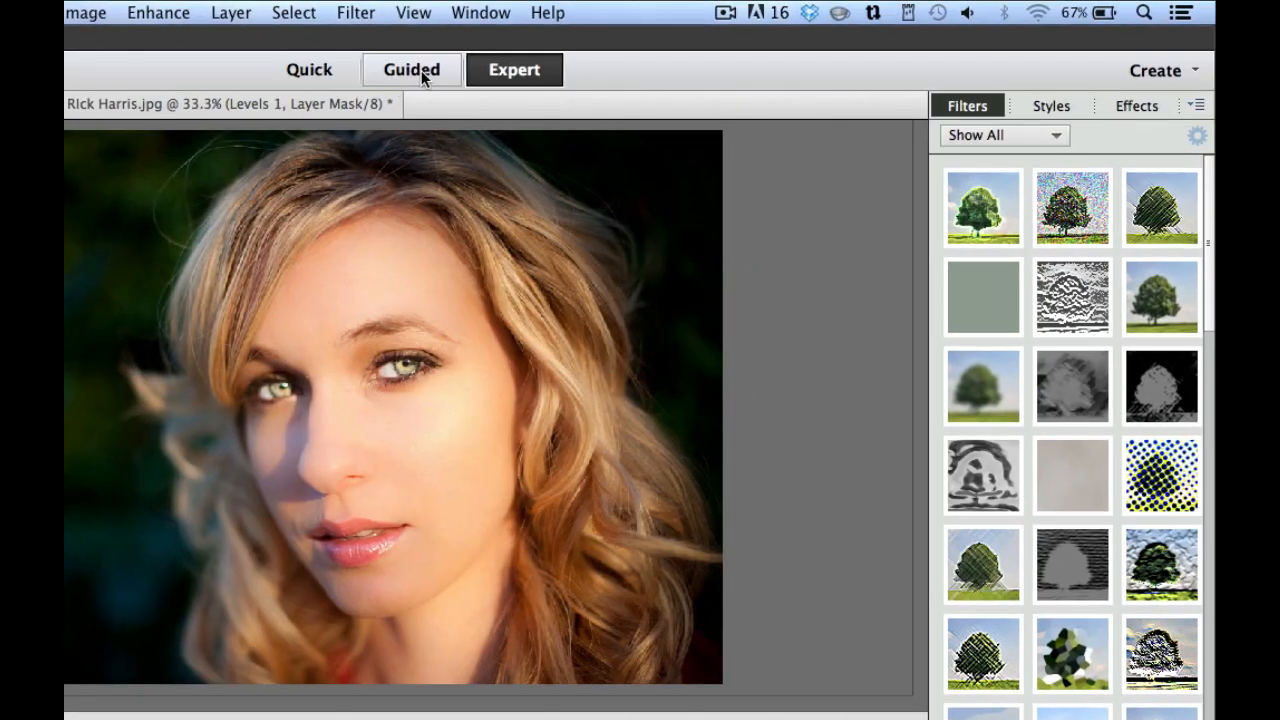
left_click(408, 70)
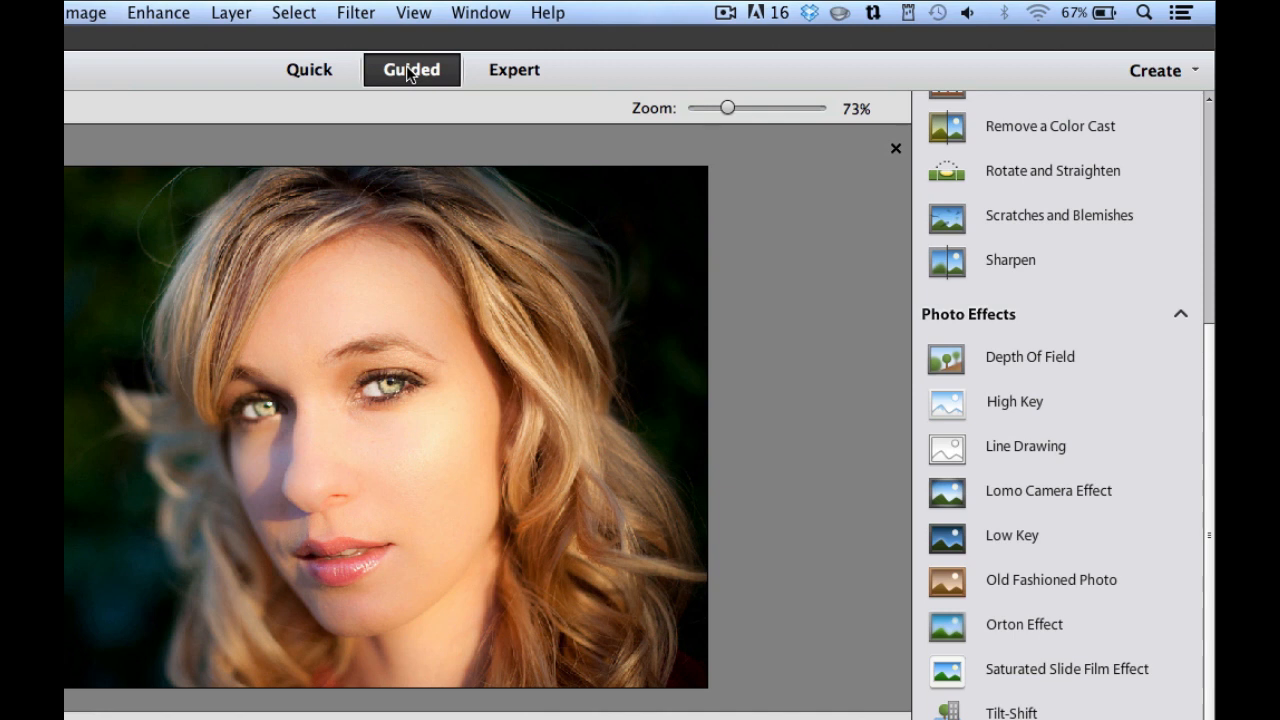
Try the High Key guided effect on the portrait in Color and B&W, view its before example, and cancel it
left_click(1040, 402)
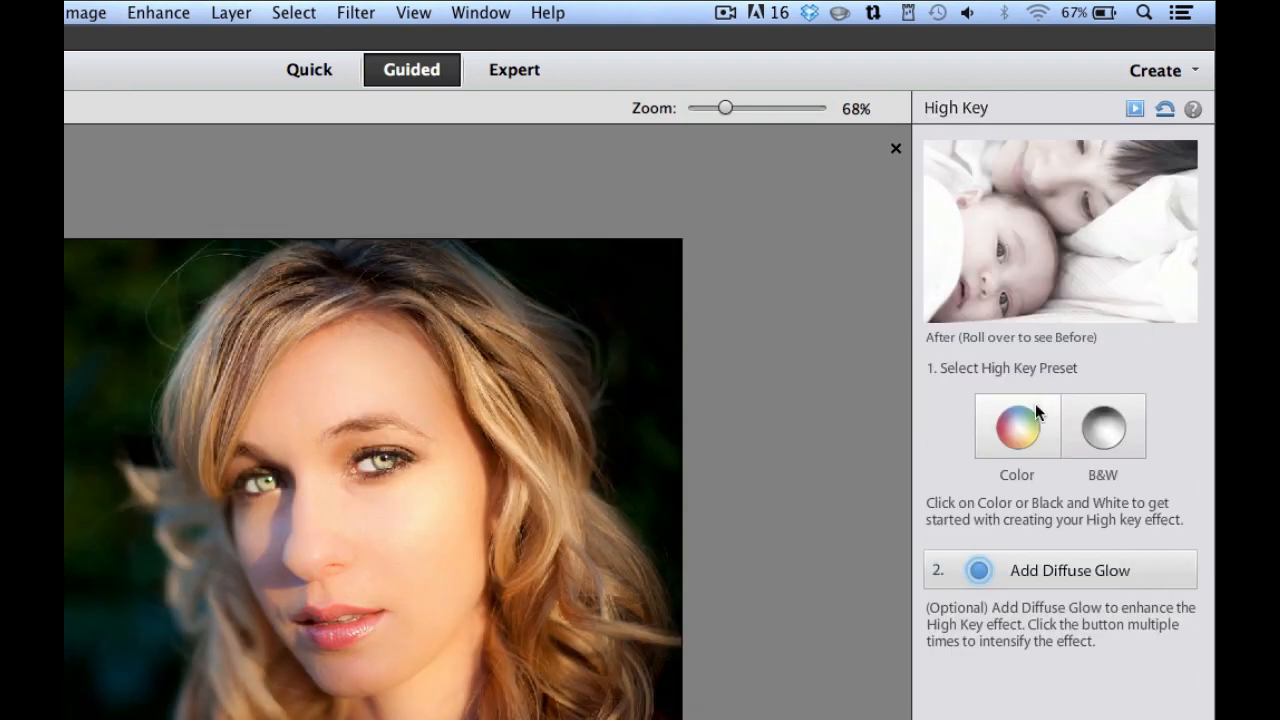
left_click(1017, 427)
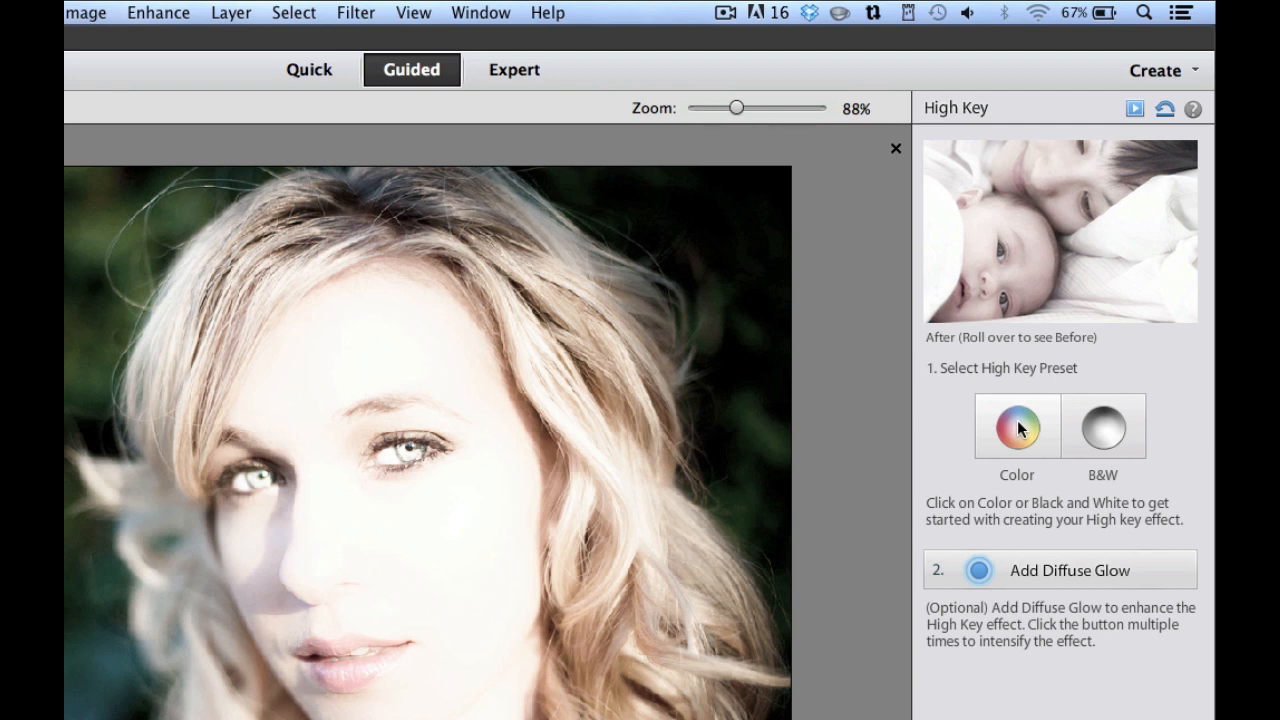
left_click(1095, 443)
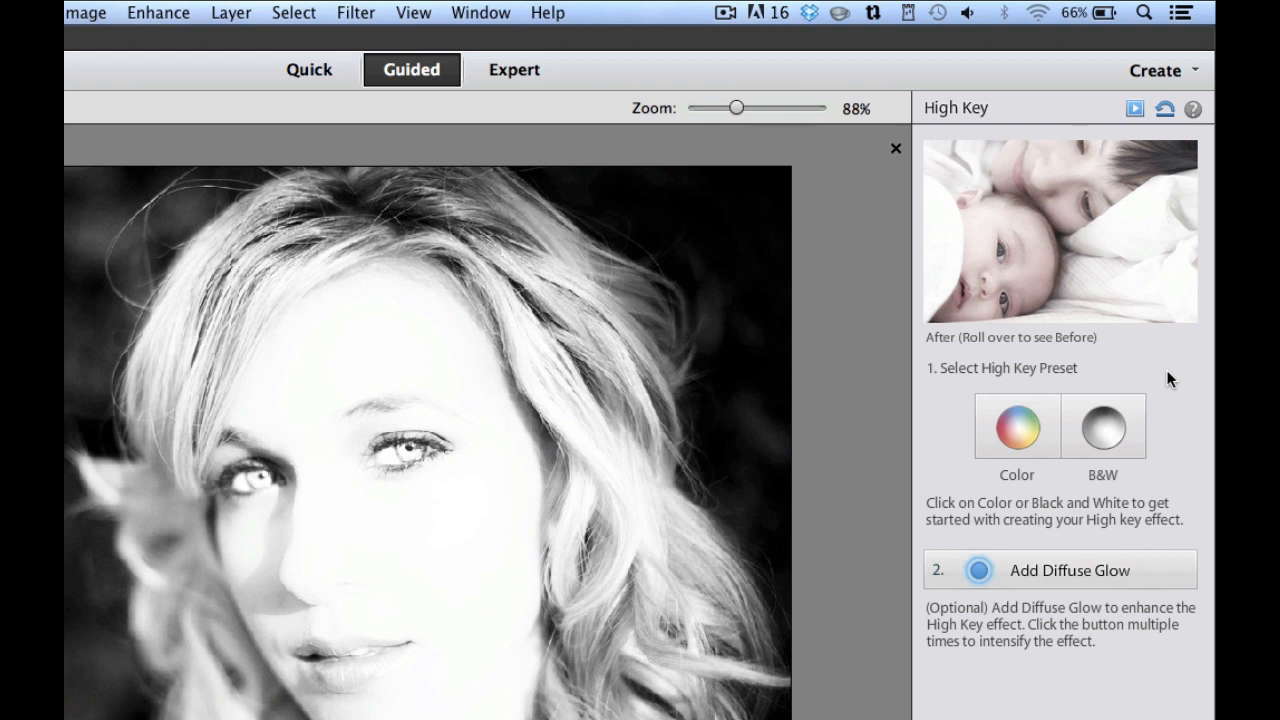
mouse_move(1073, 225)
mouse_move(1100, 188)
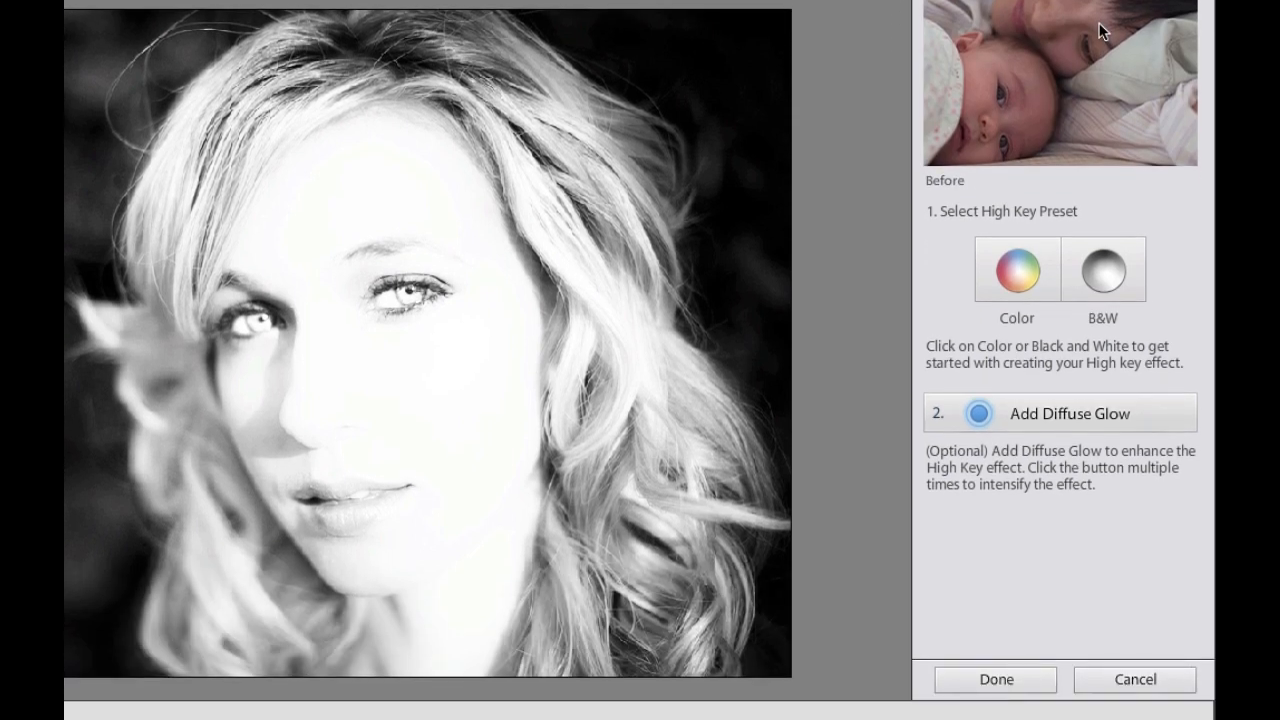
left_click(1135, 681)
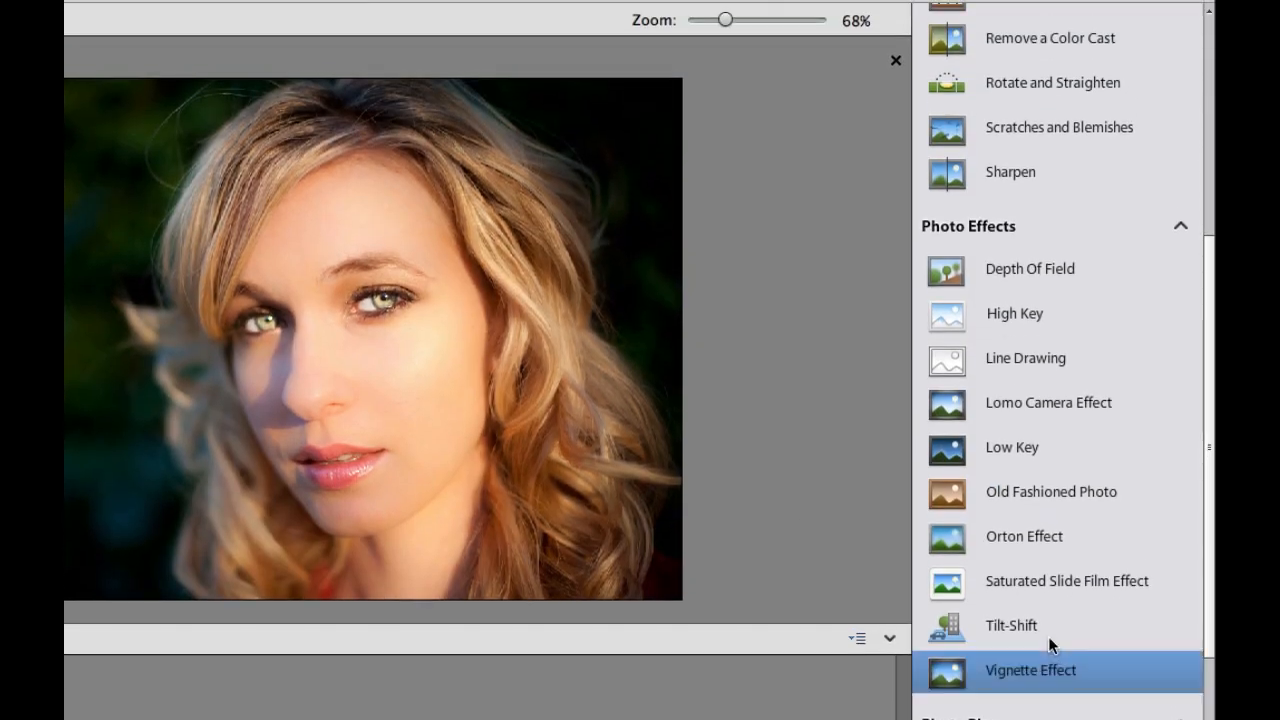
Apply the Low Key guided photo effect to the portrait in Color and switch it to B&W
left_click(1035, 446)
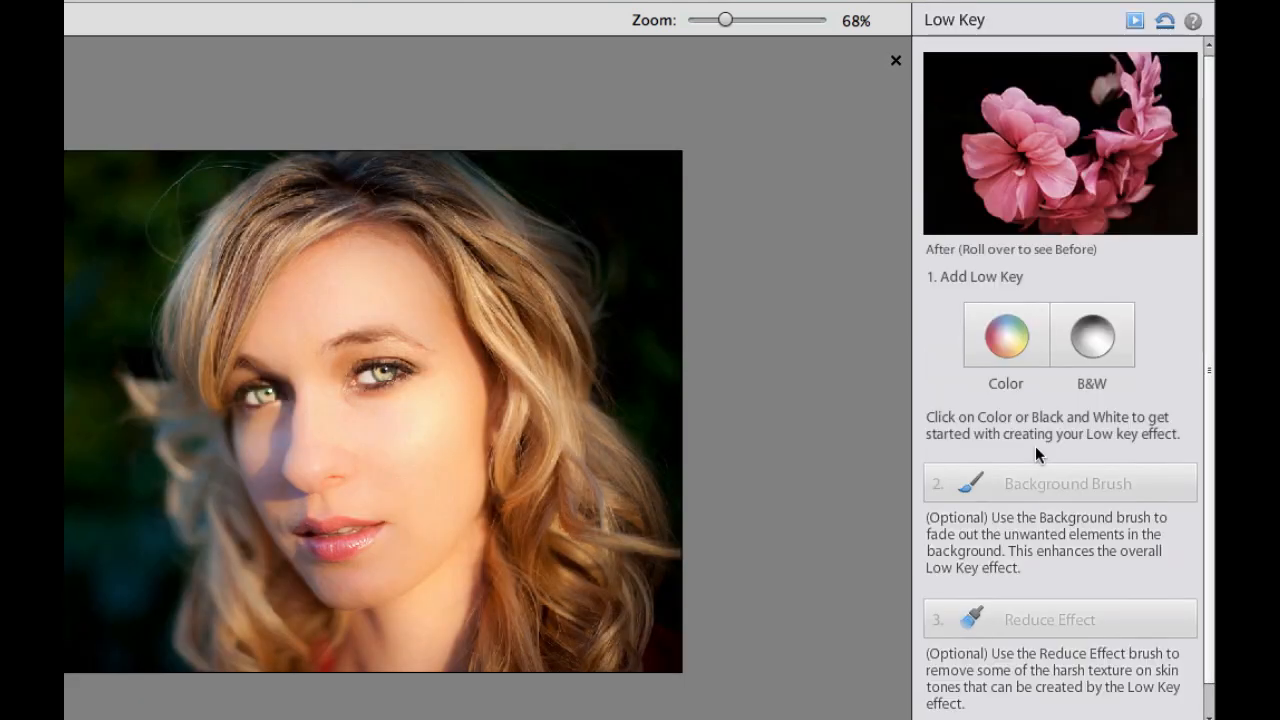
left_click(1004, 320)
left_click(1095, 328)
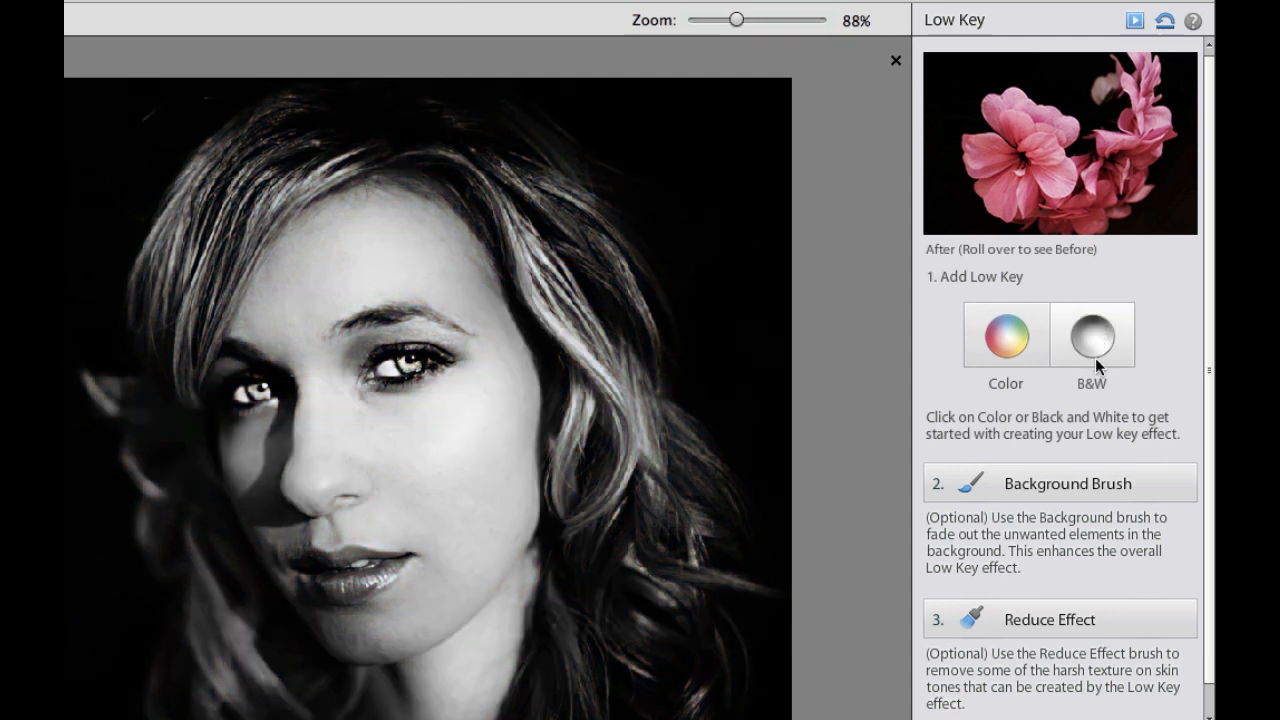
Enlarge the Low Key Background Brush and Reduce Effect brush, and paint Reduce Effect over the hair along both sides of the portrait
left_click(1013, 486)
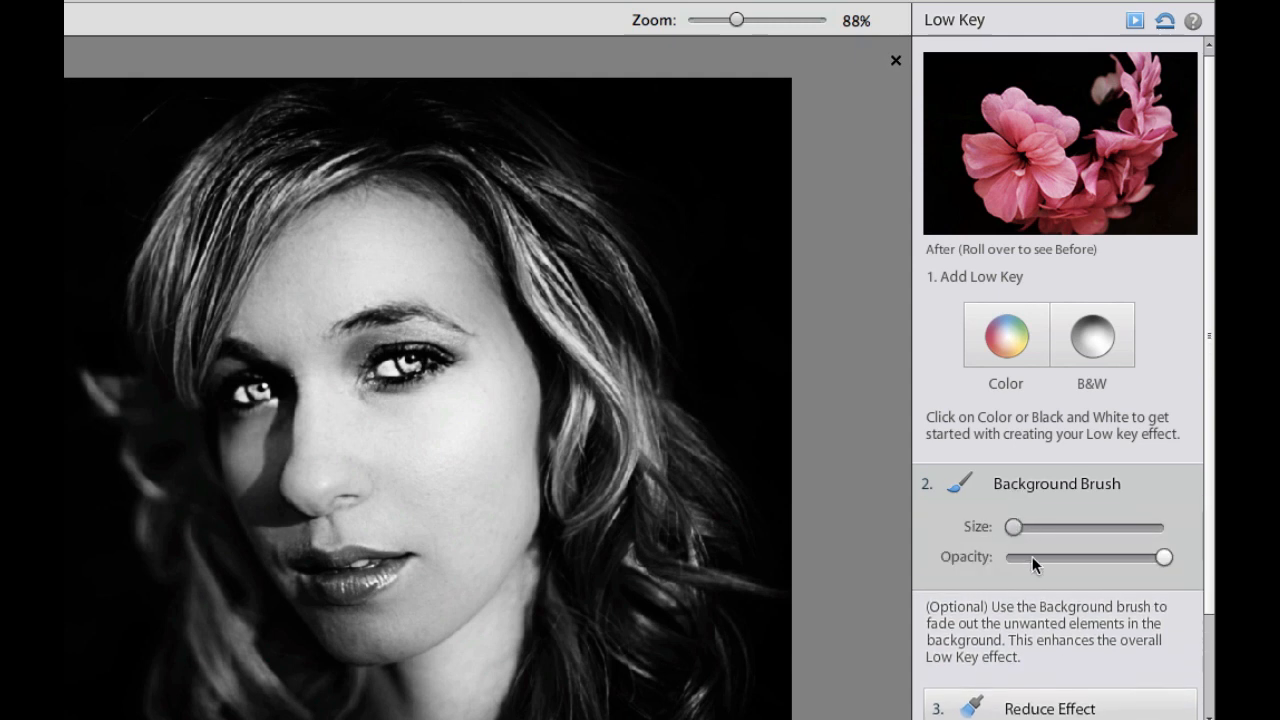
left_click_drag(1013, 528, 1066, 529)
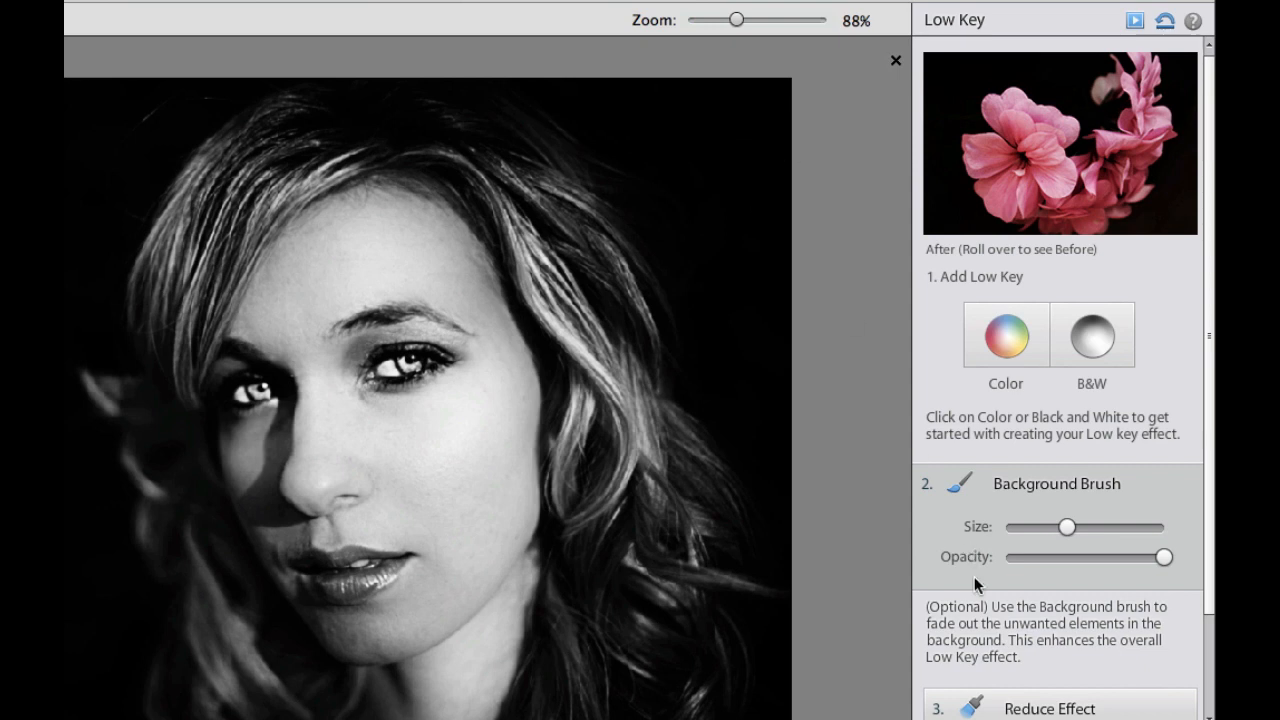
scroll(990, 655, "down", 2)
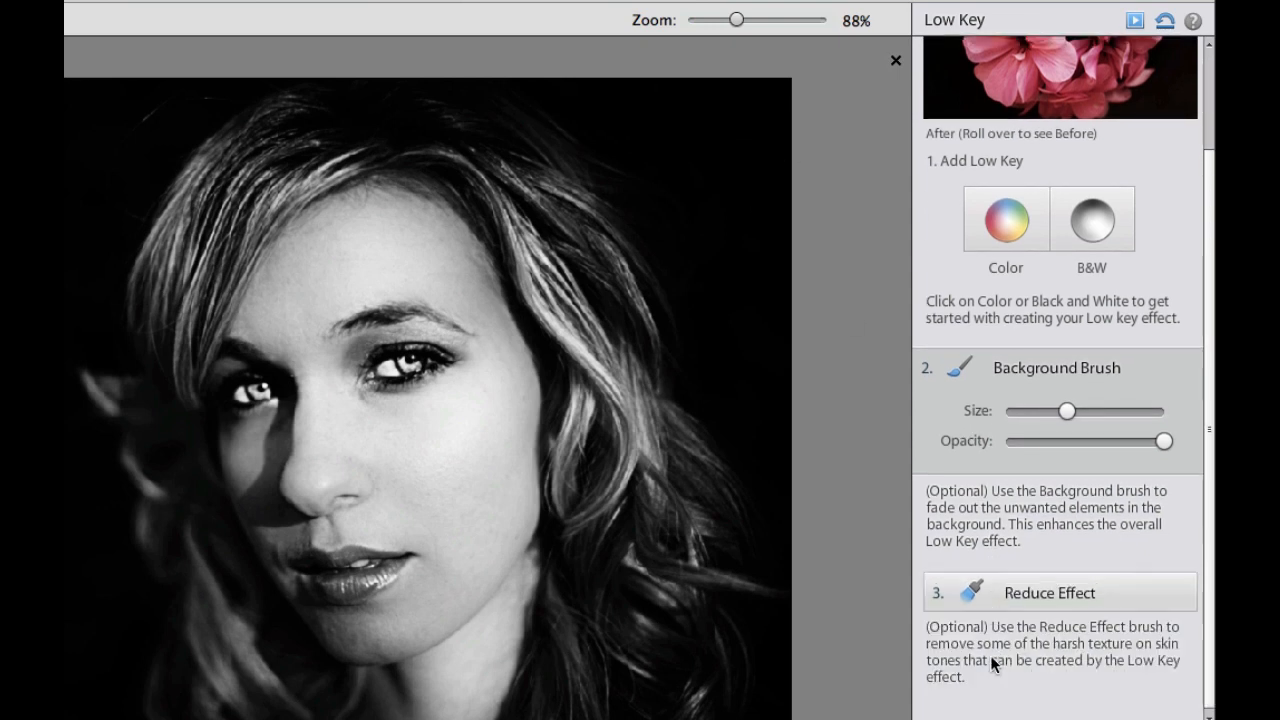
left_click(995, 597)
left_click_drag(1014, 634, 1068, 636)
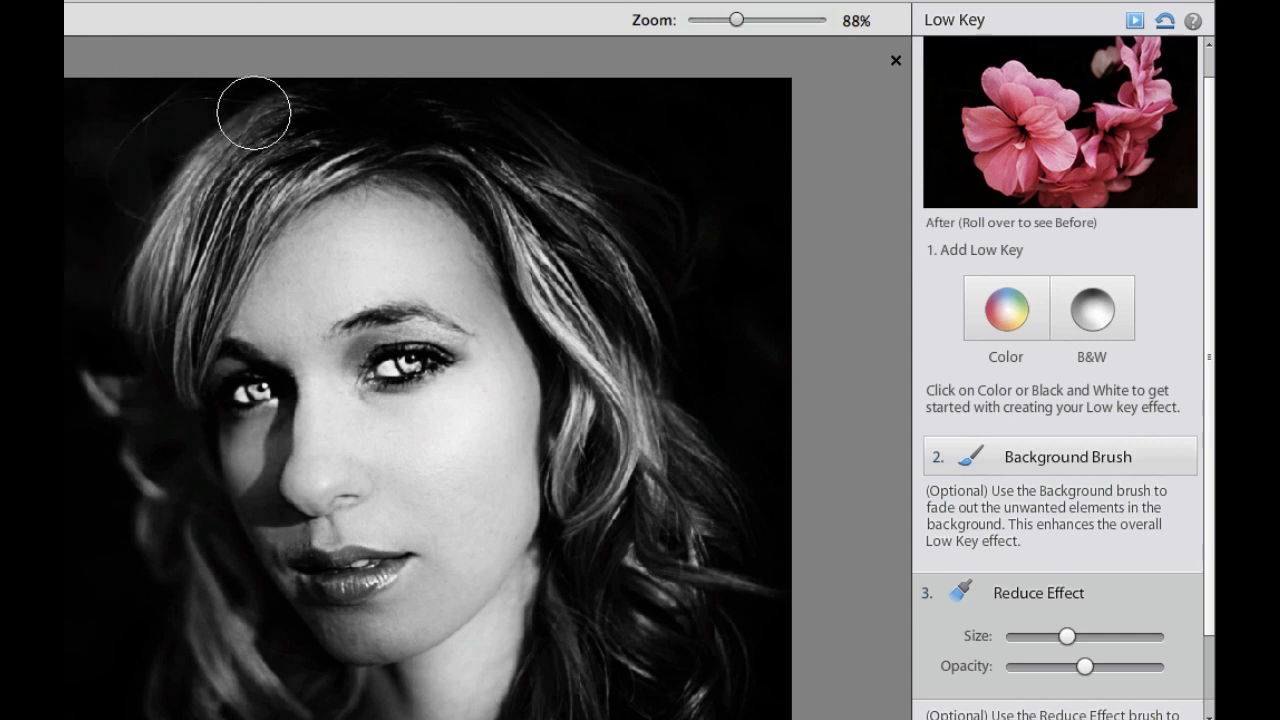
mouse_move(376, 109)
left_mouse_down()
mouse_move(578, 193)
mouse_move(533, 155)
mouse_move(586, 181)
mouse_move(657, 319)
mouse_move(719, 519)
mouse_move(694, 657)
mouse_move(679, 653)
mouse_move(671, 608)
mouse_move(630, 679)
mouse_move(602, 563)
mouse_move(605, 604)
mouse_move(719, 710)
left_mouse_up()
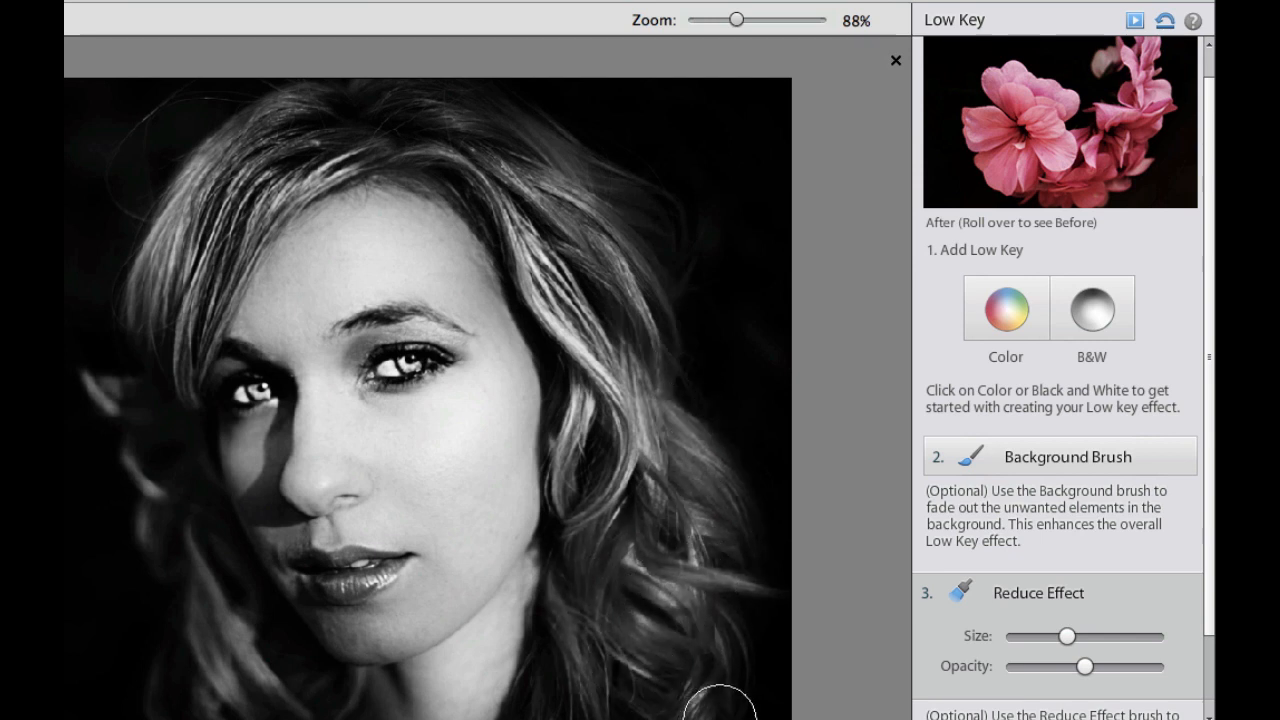
mouse_move(200, 695)
left_mouse_down()
mouse_move(150, 472)
mouse_move(123, 468)
mouse_move(106, 283)
mouse_move(118, 242)
left_mouse_up()
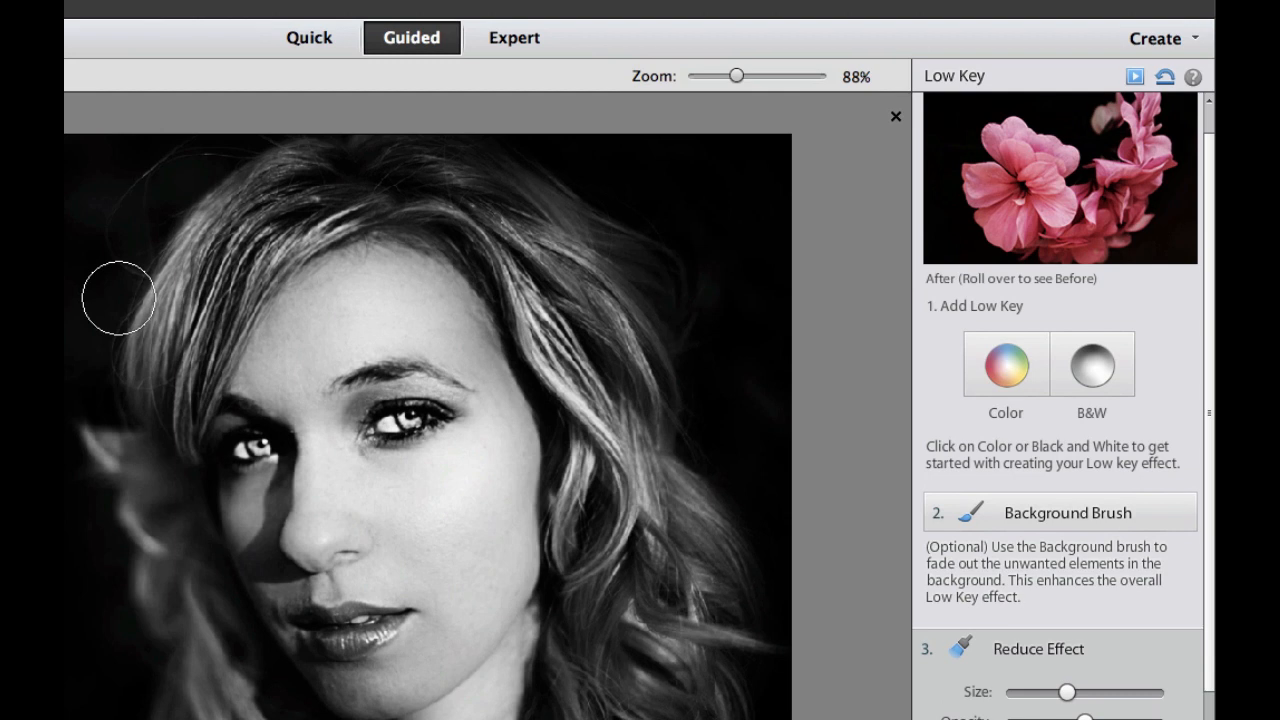
Inspect the Low Key effect's layers in Expert mode, and undo the effect back in Guided mode
left_click(511, 36)
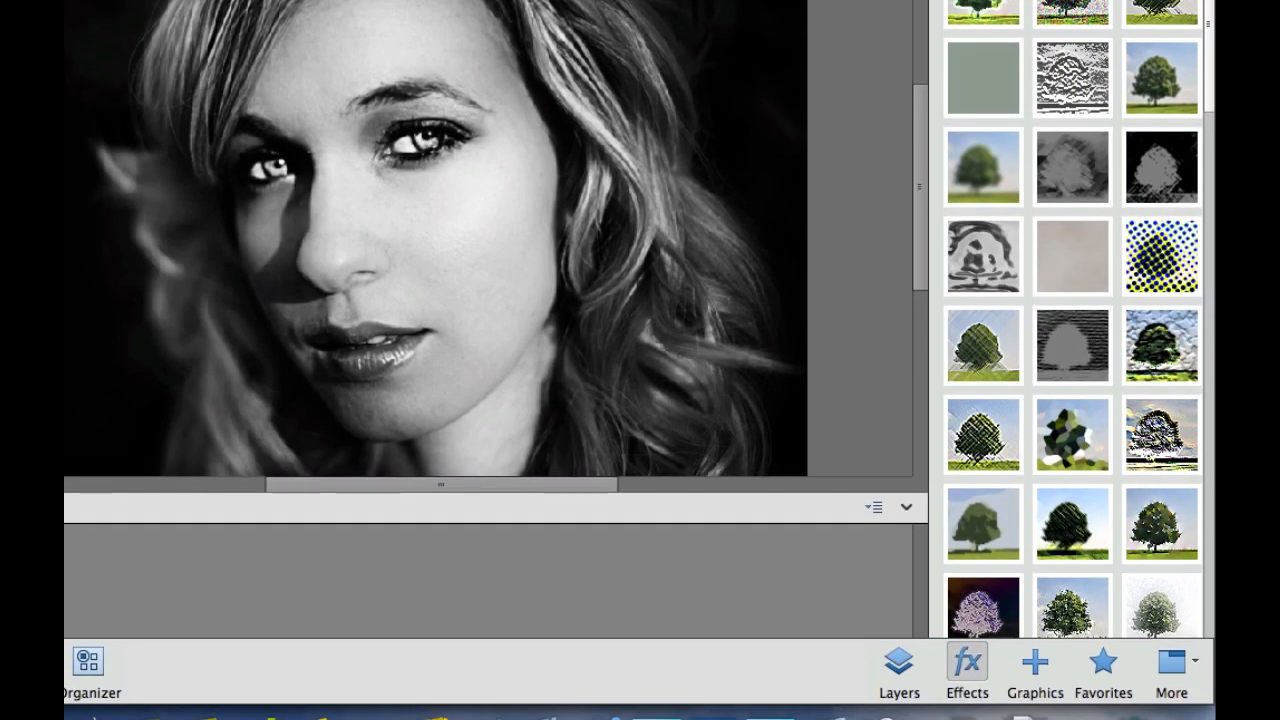
left_click(898, 670)
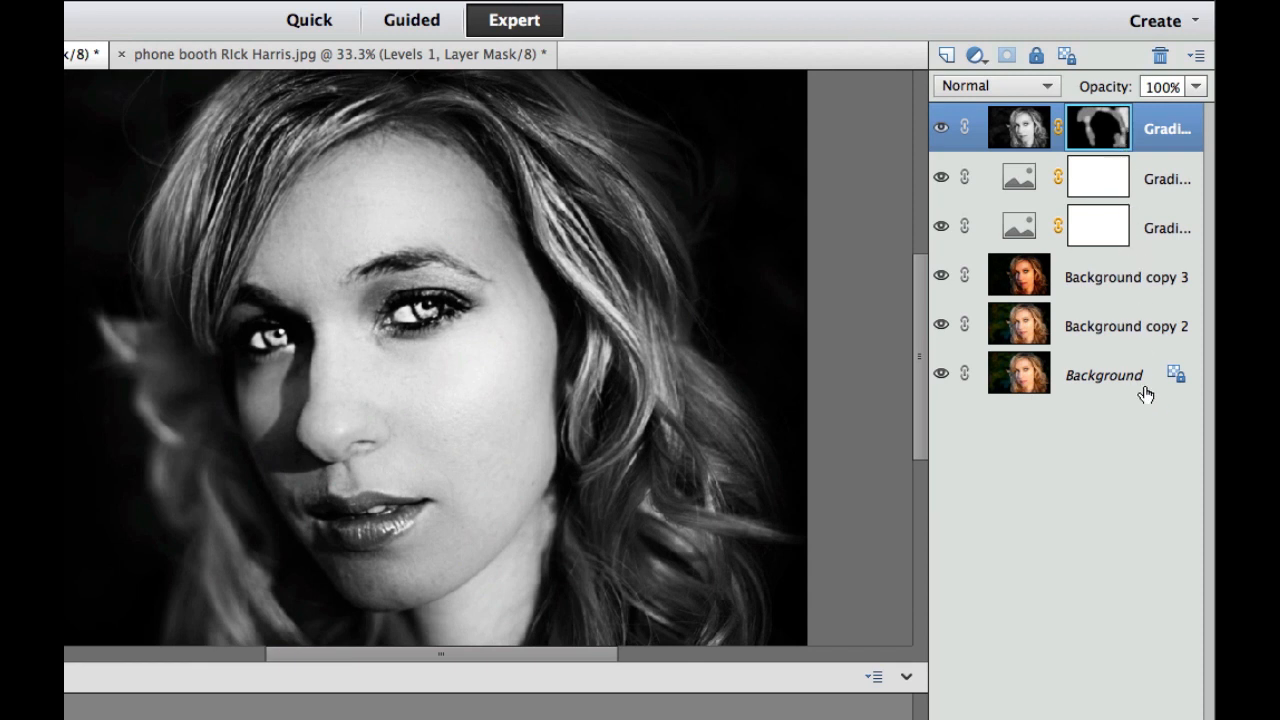
left_click(414, 22)
key("super+z")
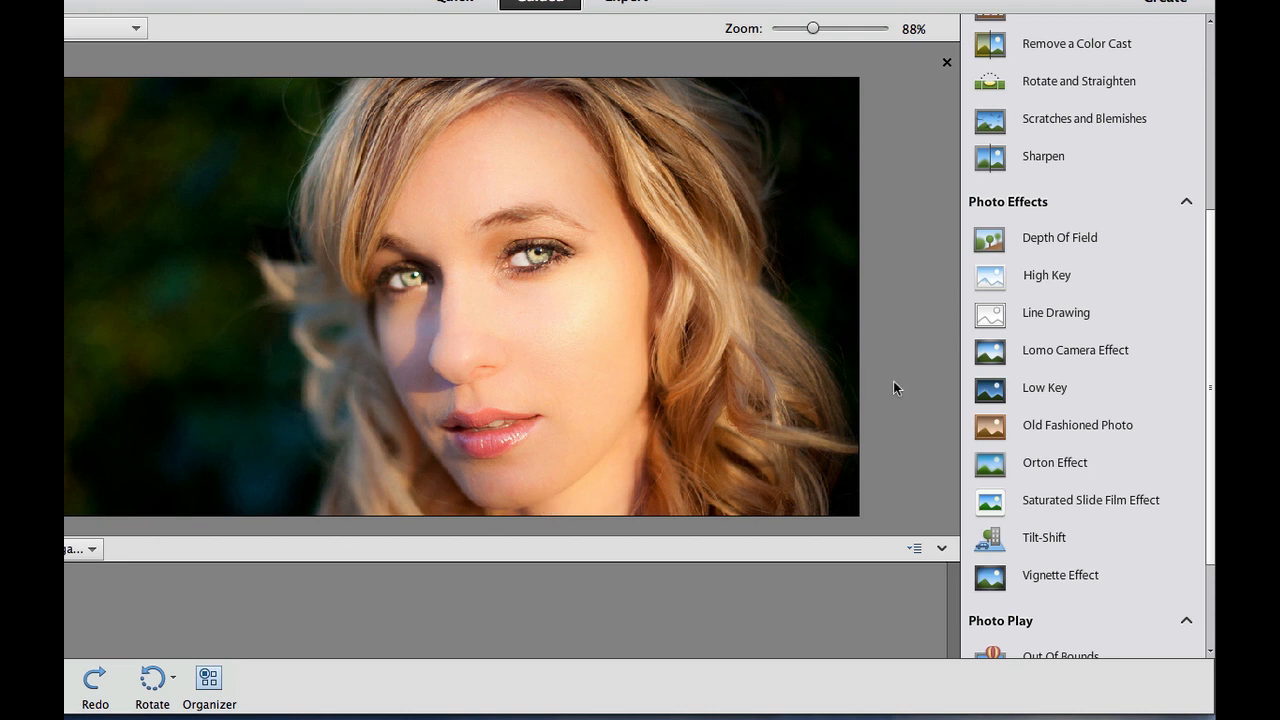
Try the guided Vignette Effect on the portrait in Black and White, and raise the white vignette's intensity
left_click(1043, 575)
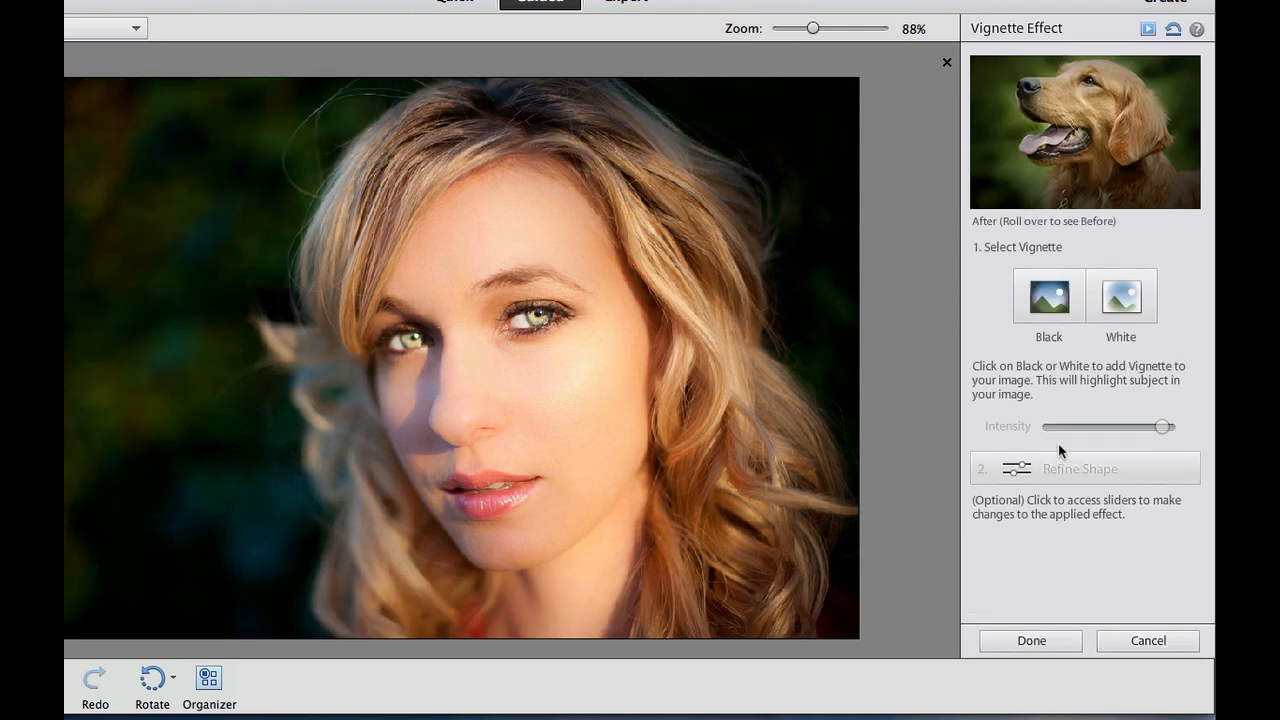
left_click(1046, 291)
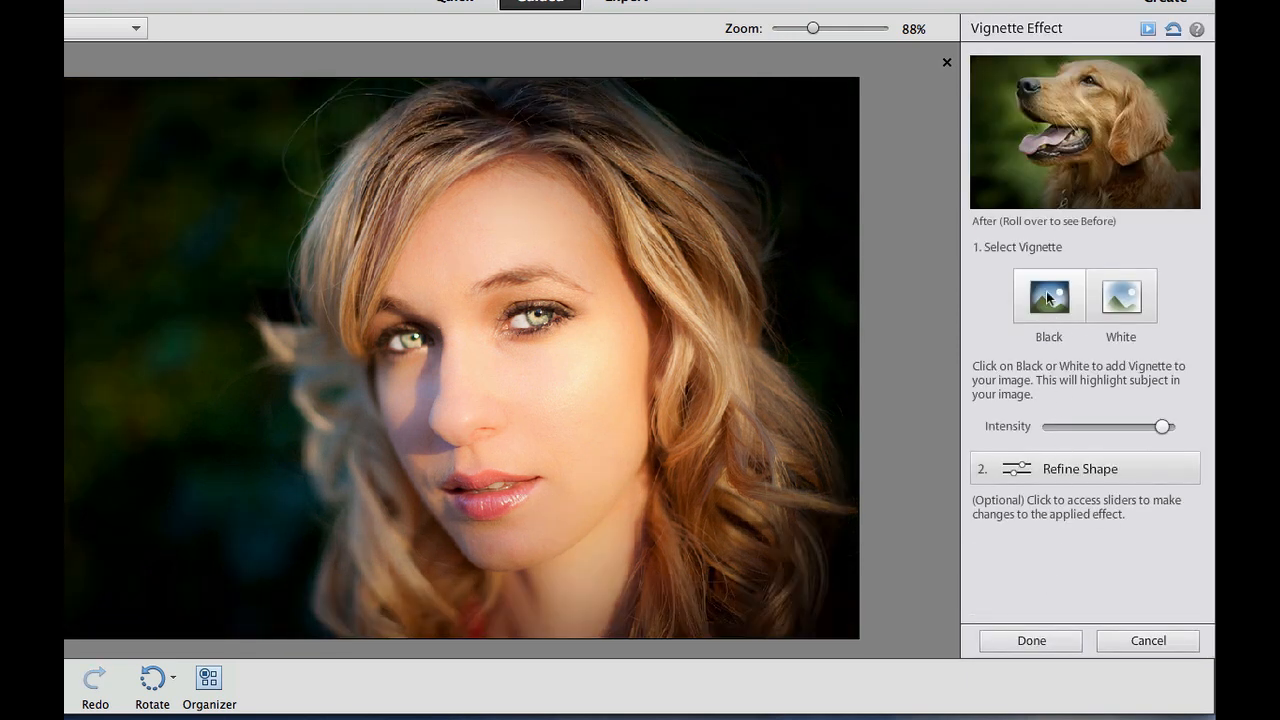
left_click(1133, 292)
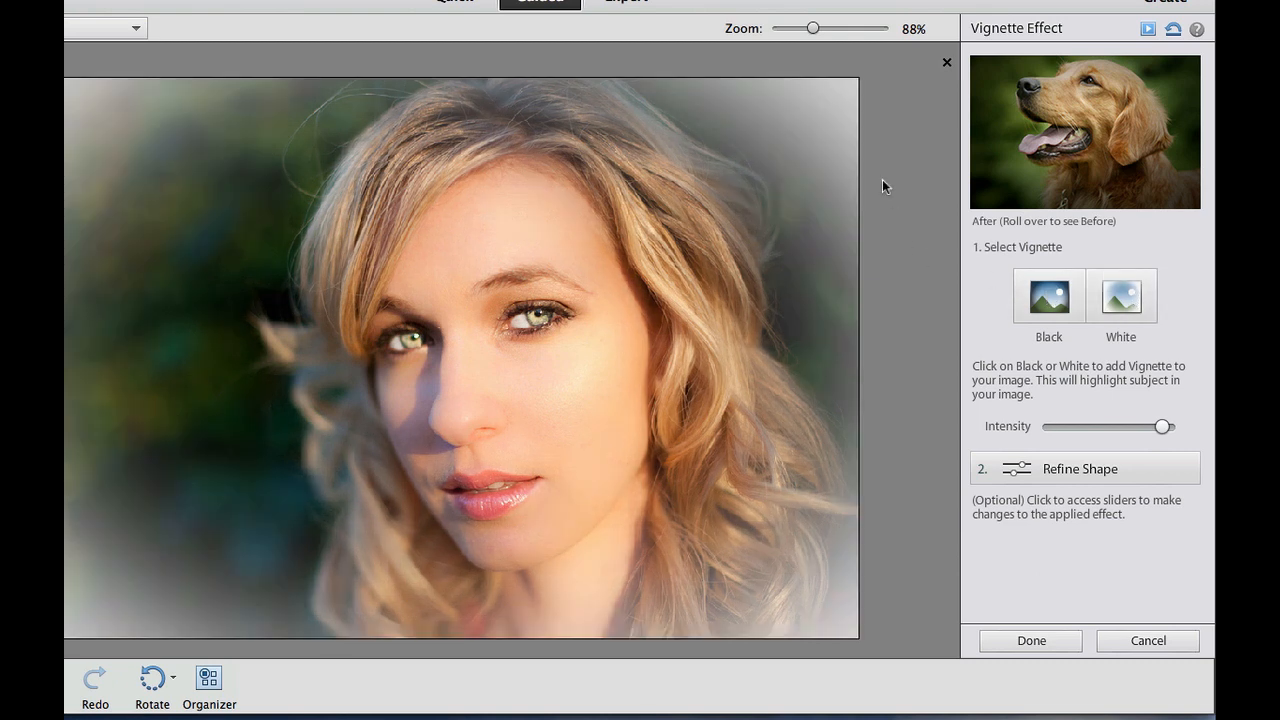
mouse_move(1163, 427)
left_mouse_down()
mouse_move(1090, 426)
mouse_move(1185, 428)
left_mouse_up()
Try the vignette's Feather and Roundness shape settings, dismiss them, and cancel the Vignette Effect
left_click(1114, 474)
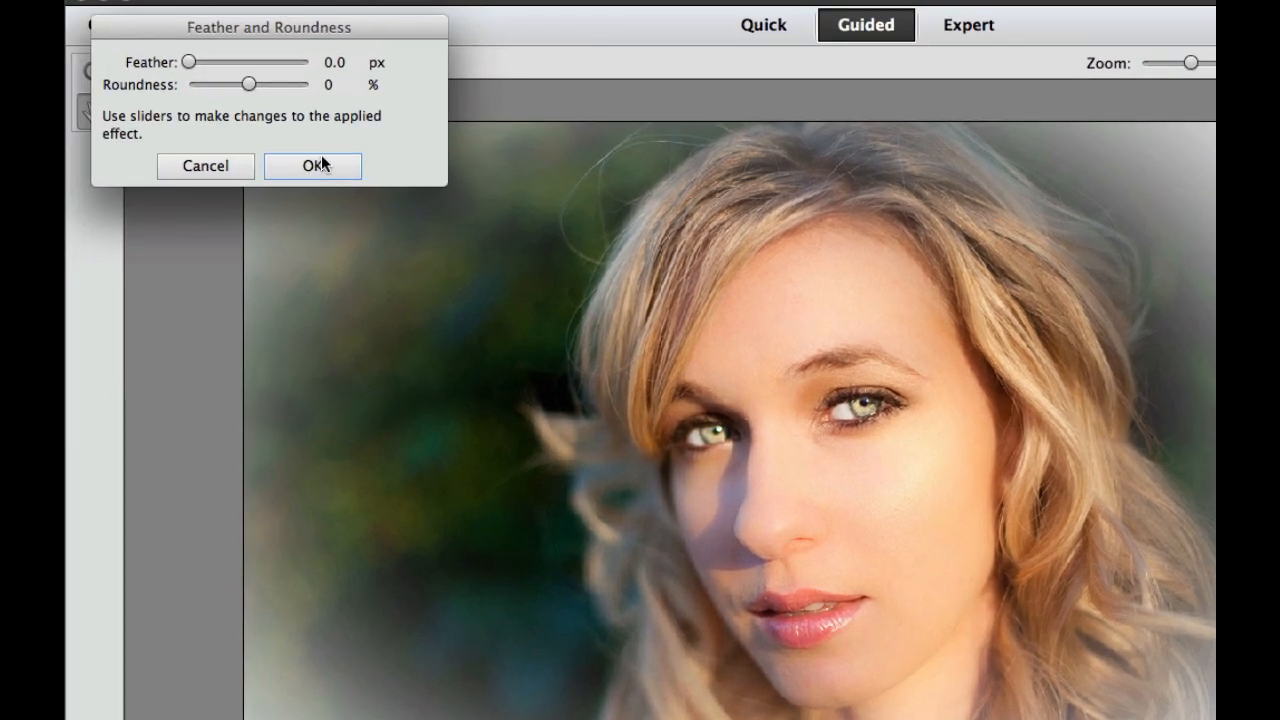
left_click_drag(195, 60, 138, 60)
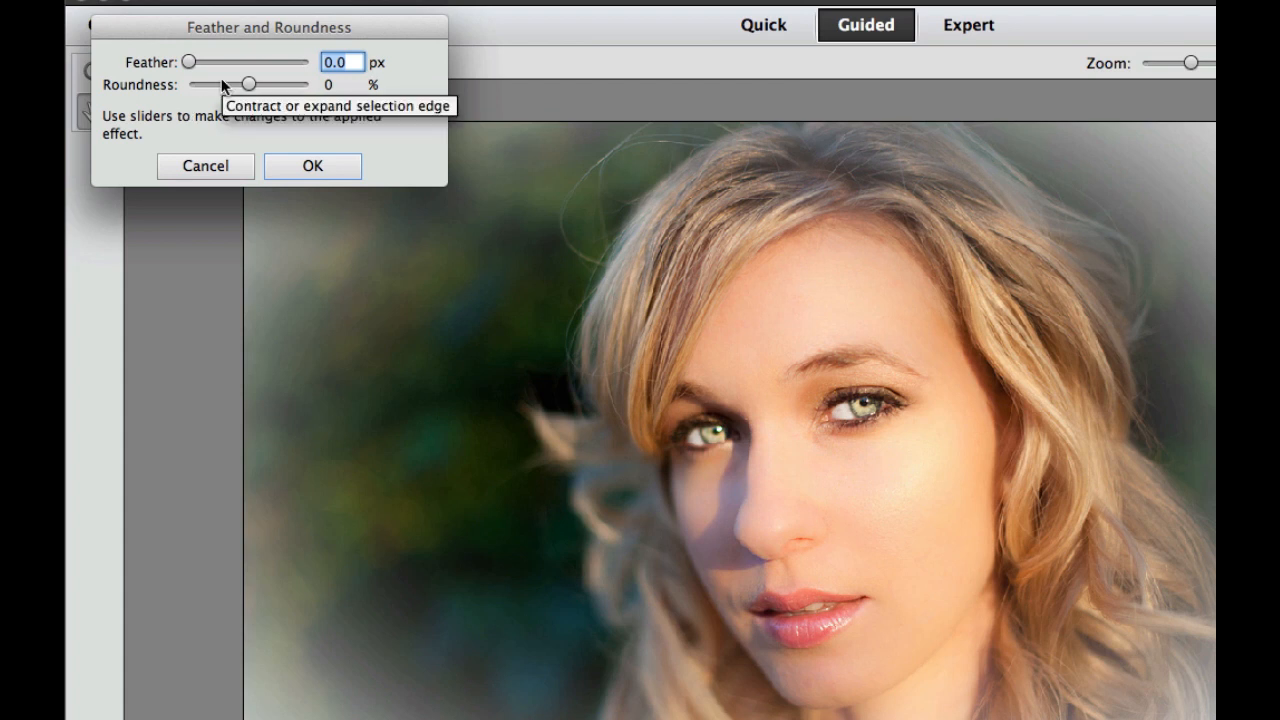
left_click(222, 165)
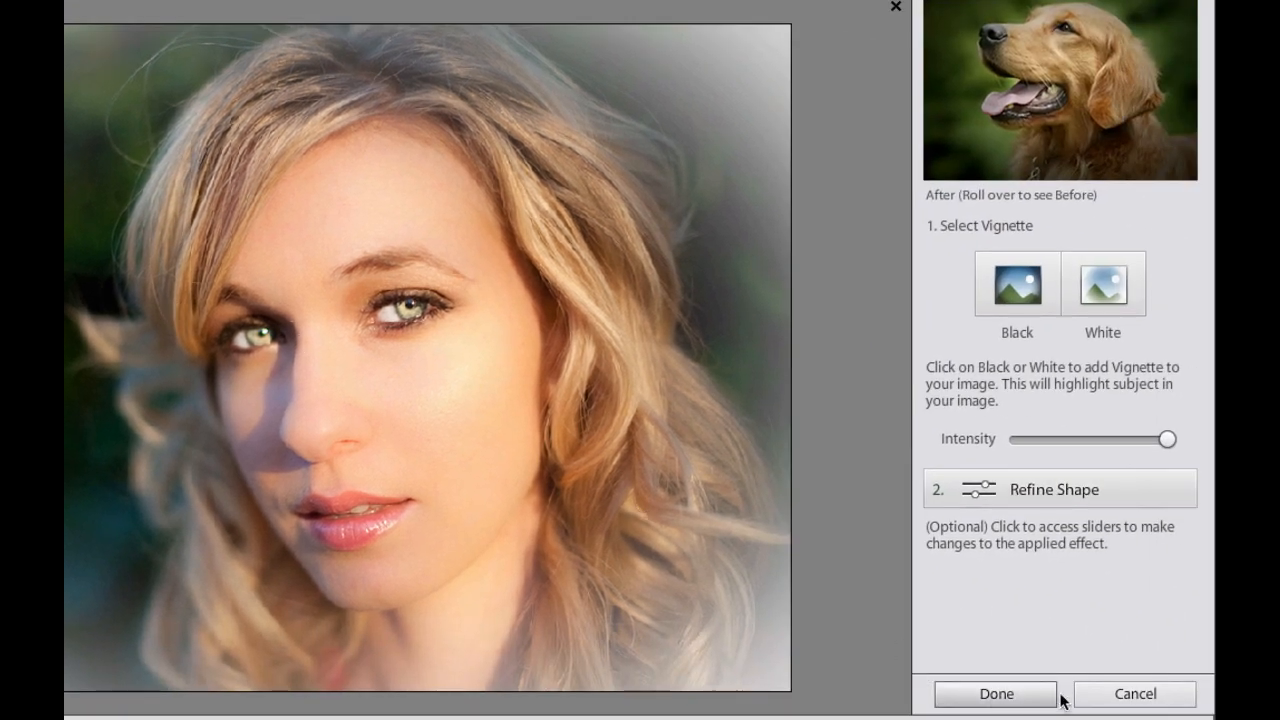
left_click(1100, 694)
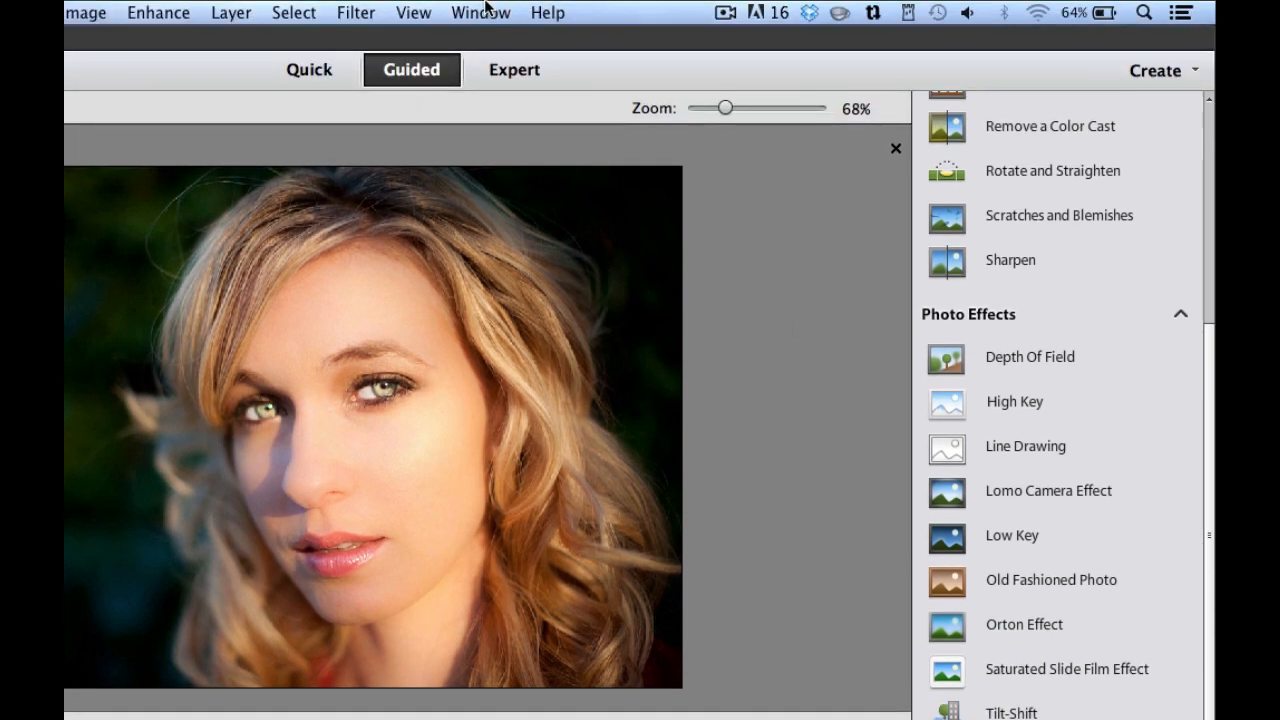
Bring up the phone booth photo and add the default guided Tilt-Shift effect to it
left_click(482, 12)
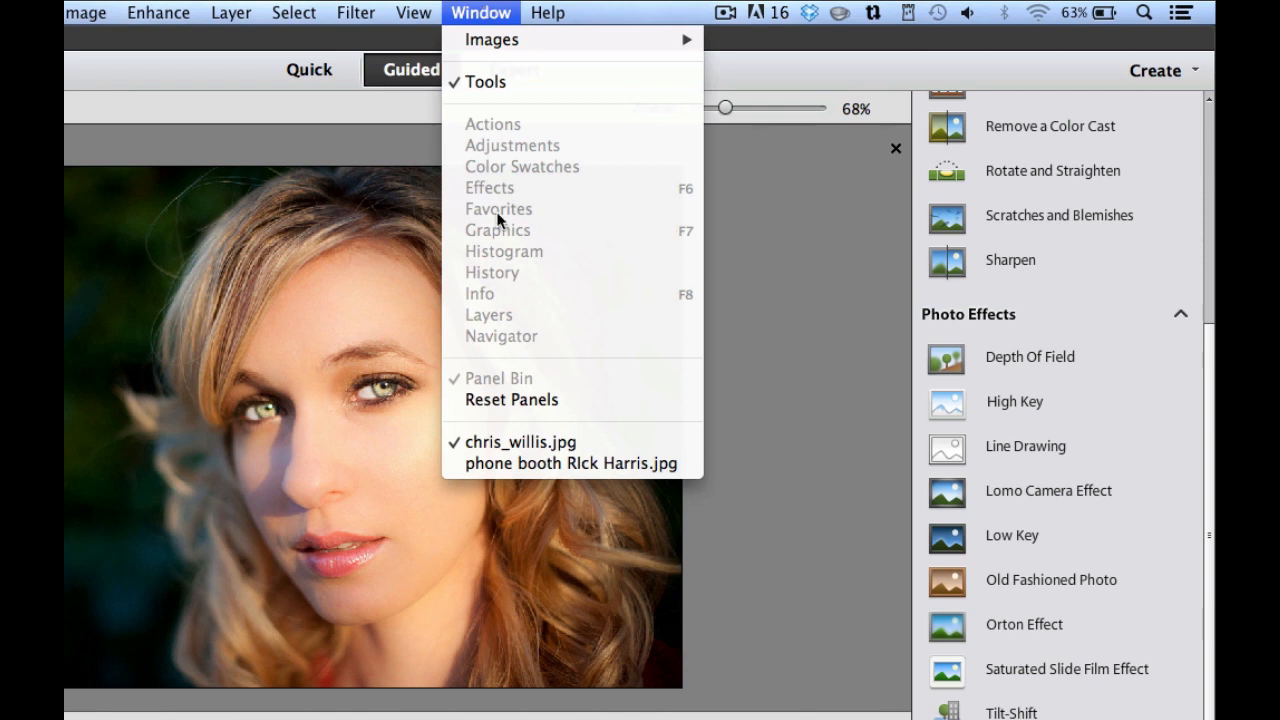
left_click(518, 465)
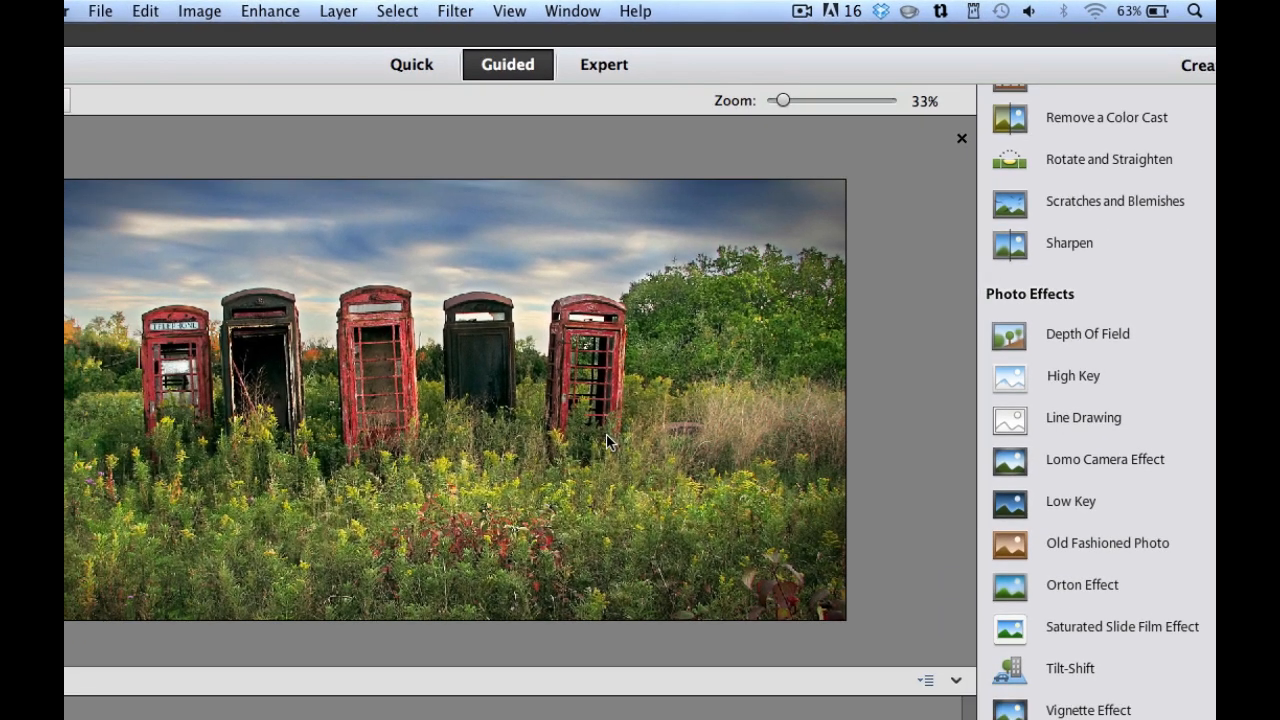
left_click(1076, 666)
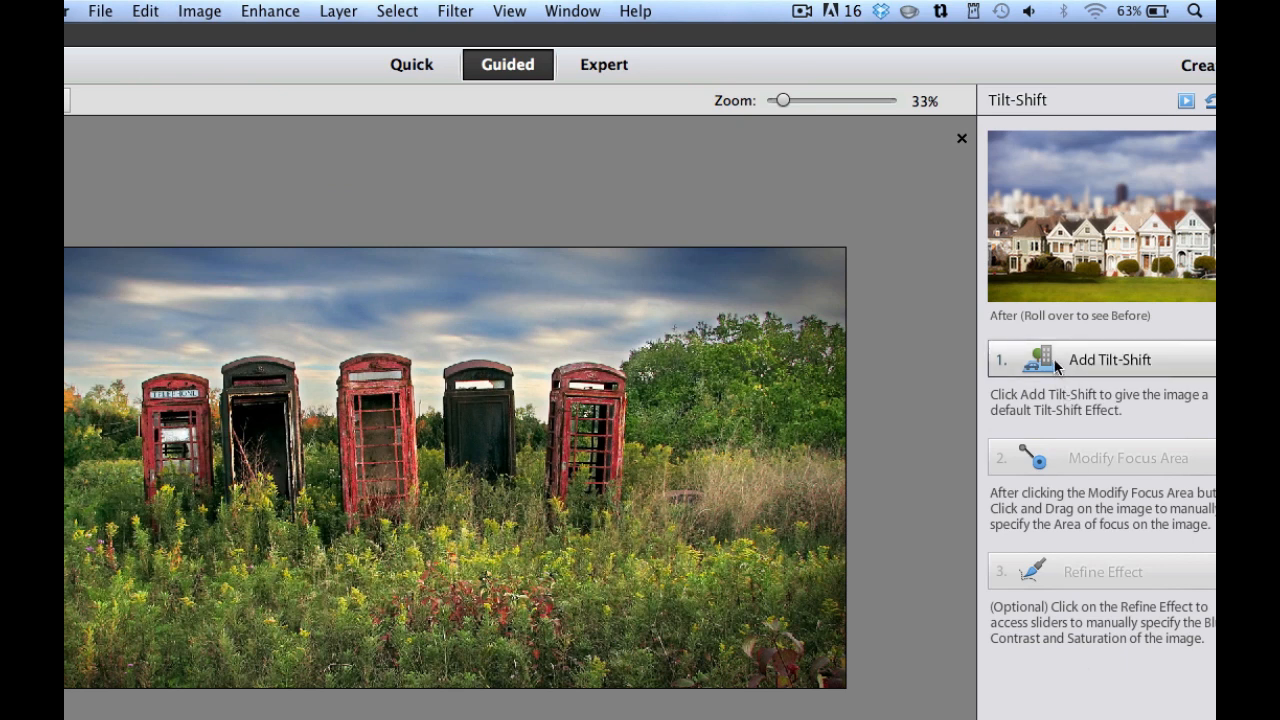
left_click(1098, 363)
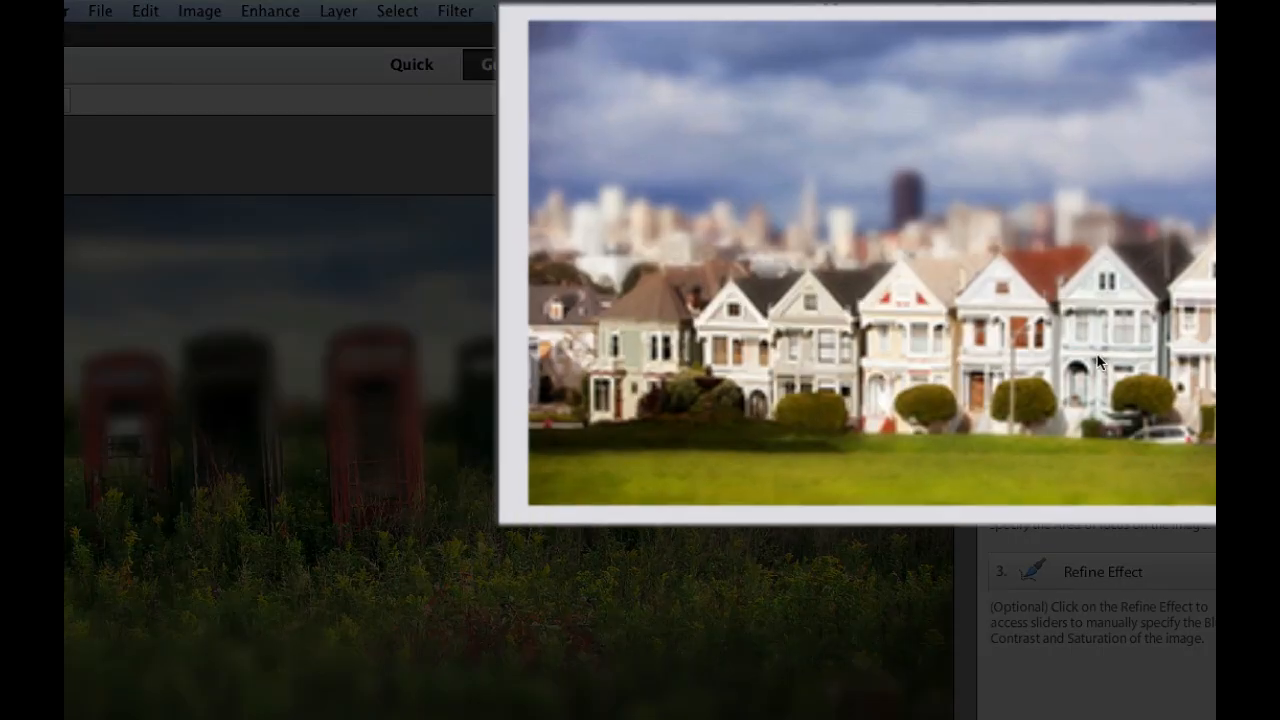
mouse_move(1100, 237)
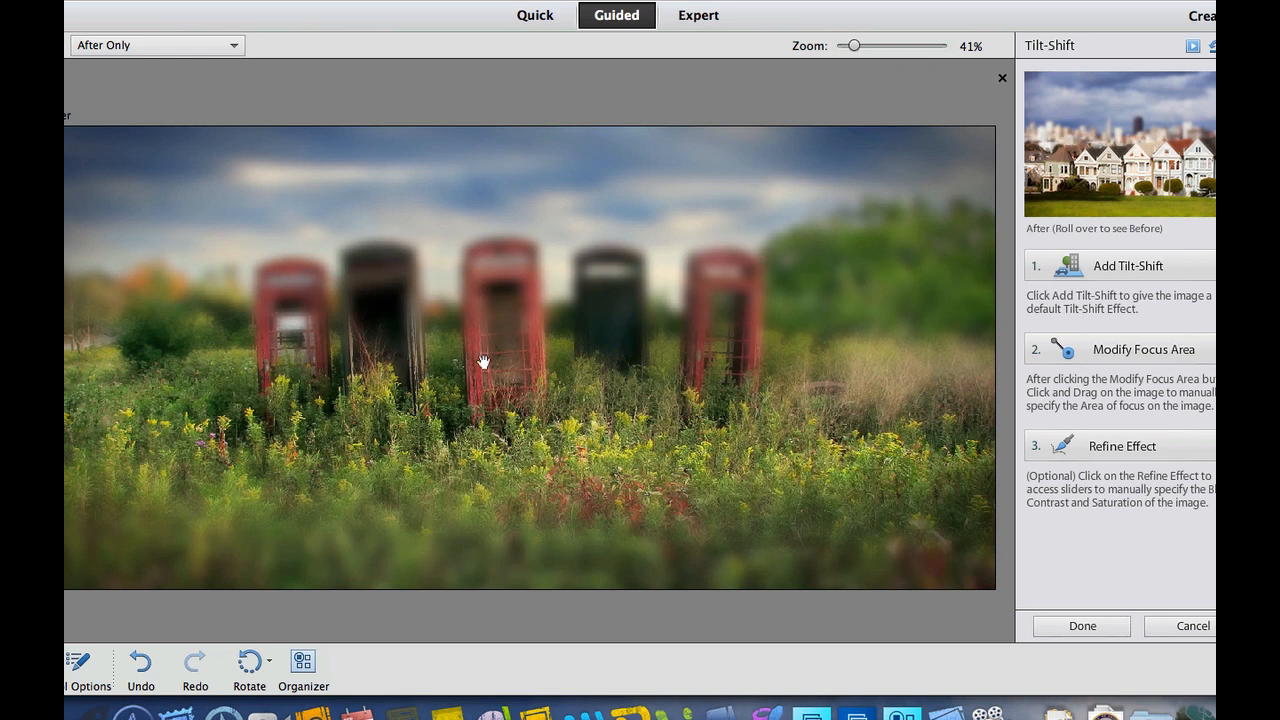
Try refocusing the Tilt-Shift on the phone booths with higher contrast and saturation at about -26, and cancel the effect
left_click(1078, 354)
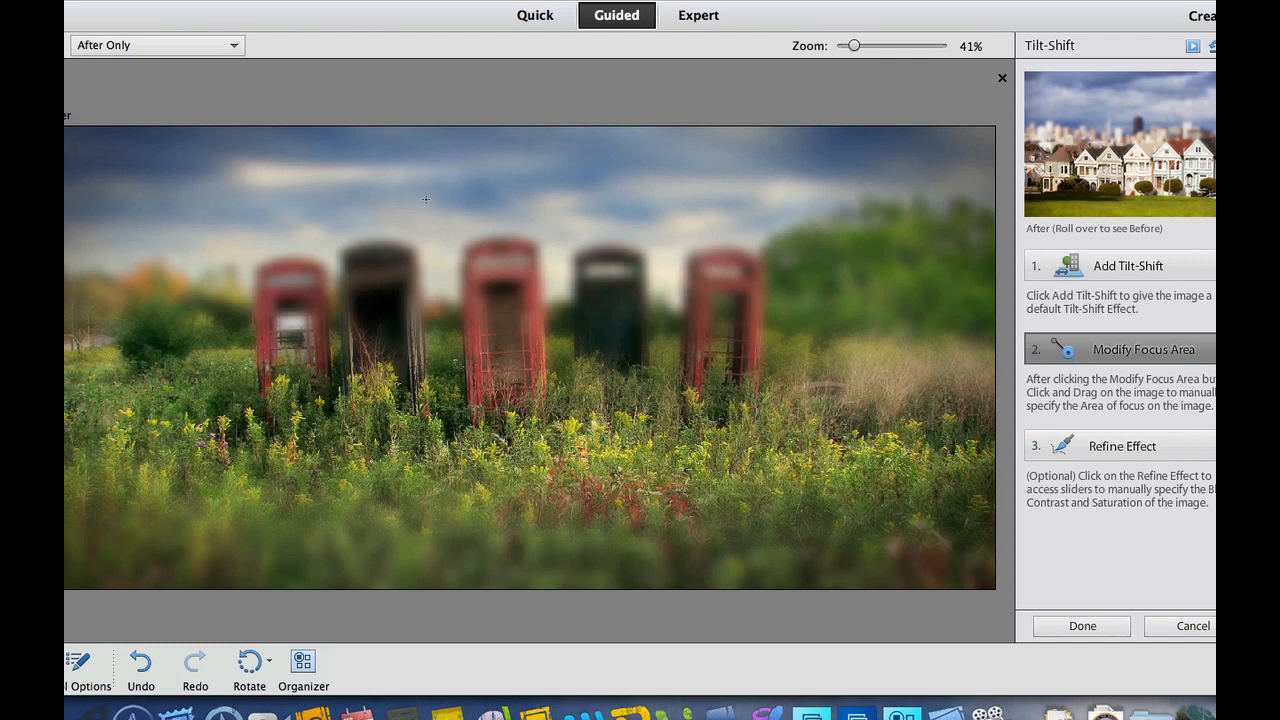
left_click_drag(394, 244, 404, 410)
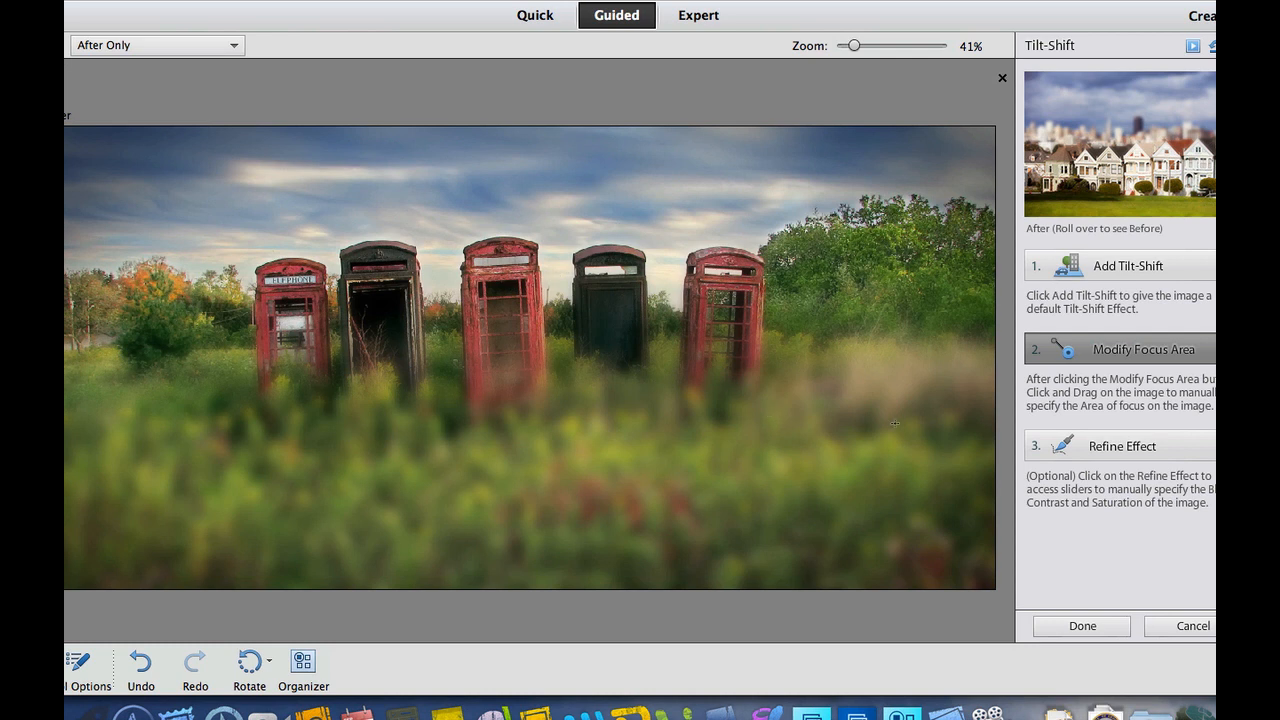
left_click(1071, 450)
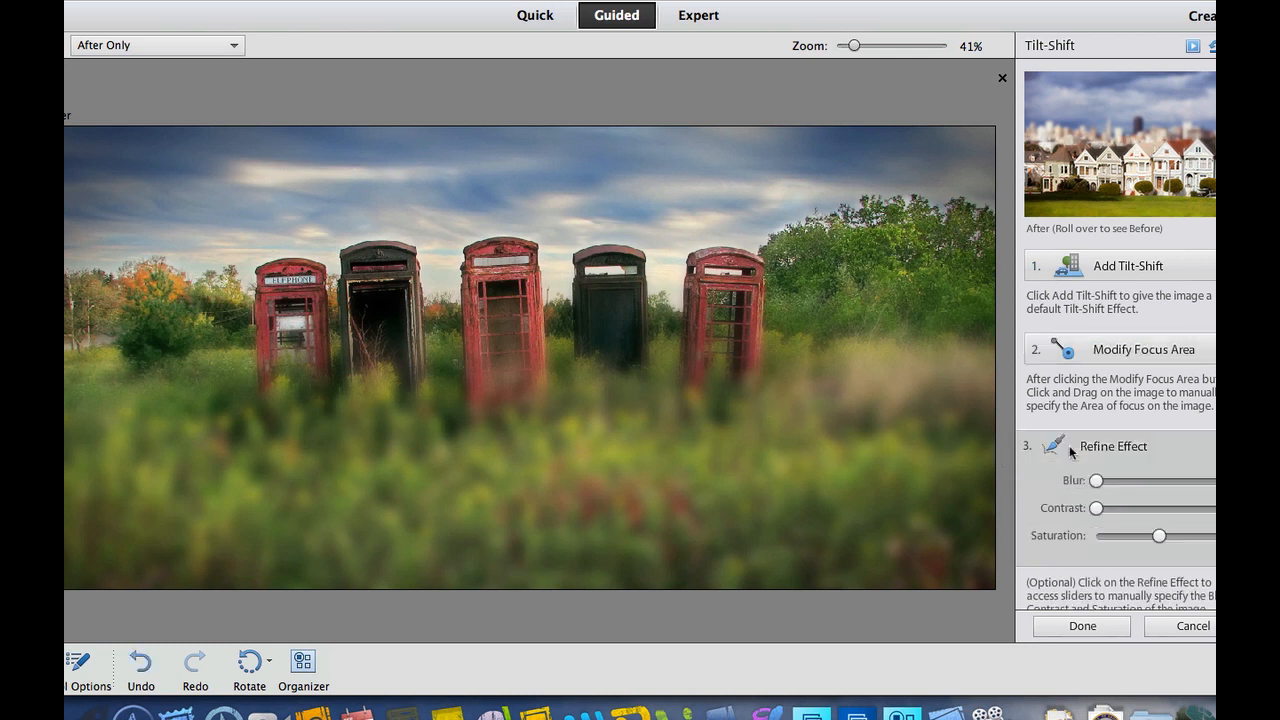
left_click_drag(1096, 509, 1140, 532)
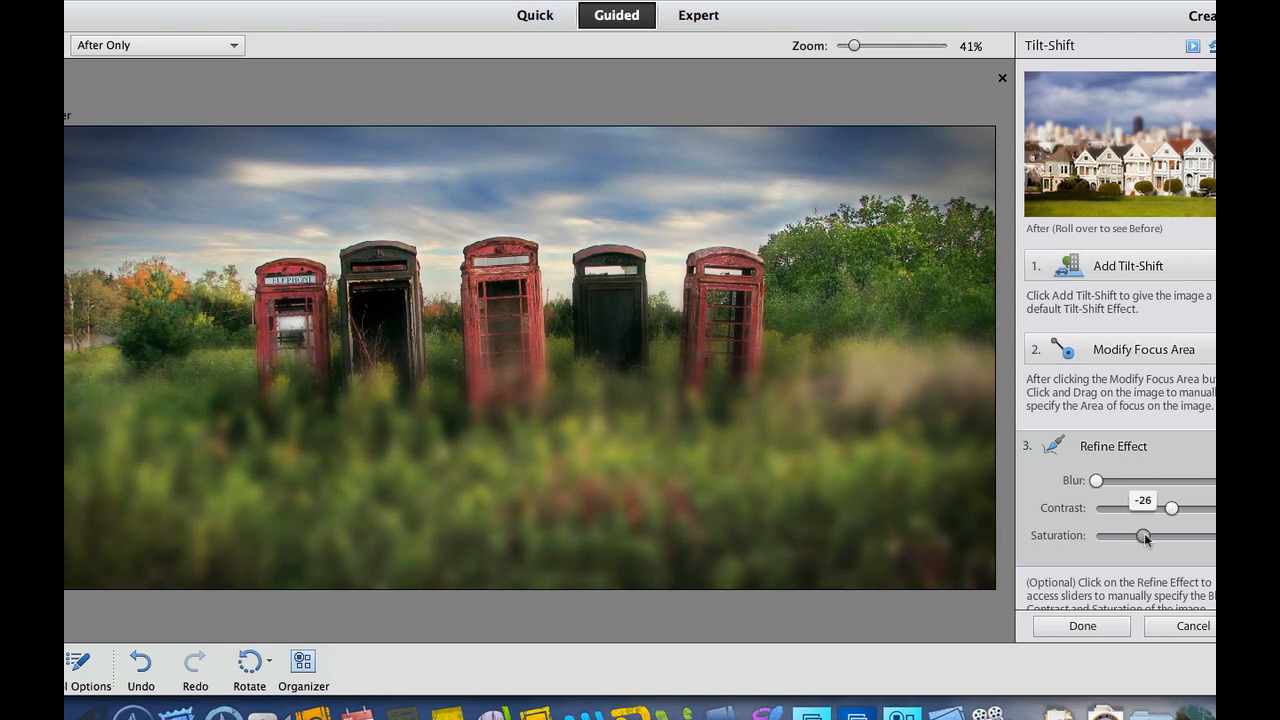
left_click_drag(1141, 534, 1141, 534)
left_click(1209, 627)
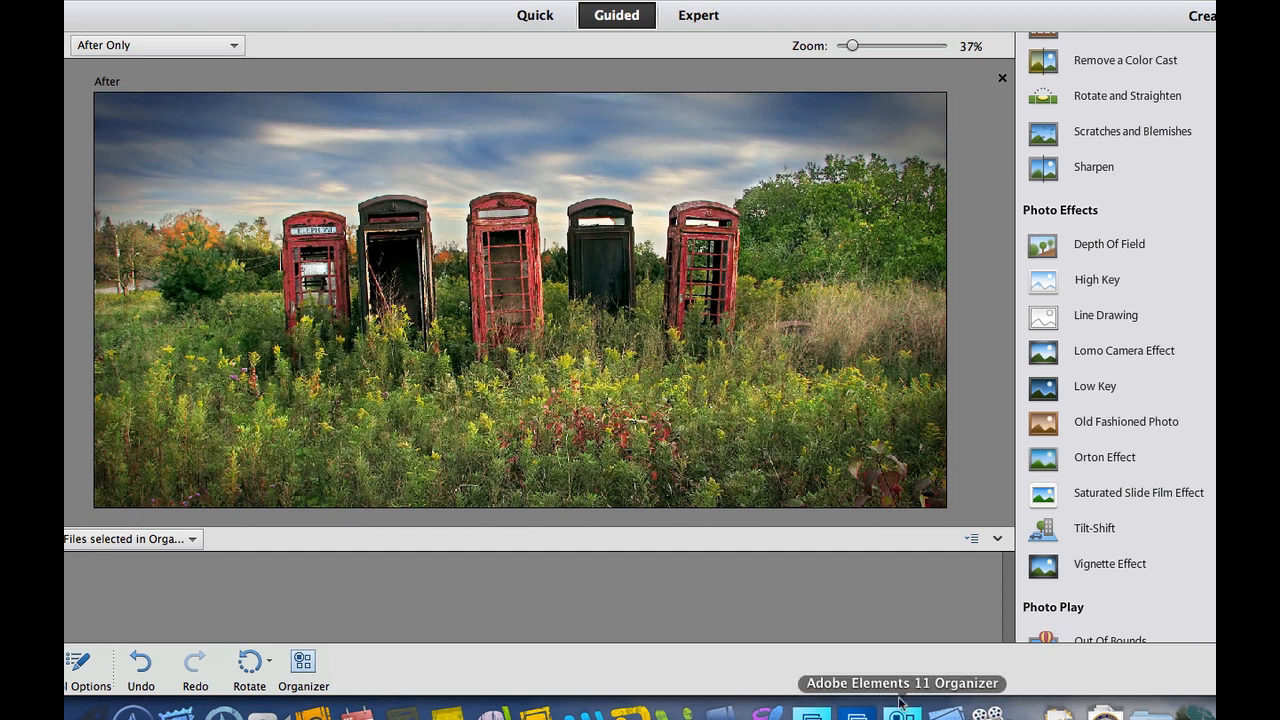
Switch to the Elements 11 Organizer and look through its Media, People, Places and Events views and its sharing options
left_click(946, 712)
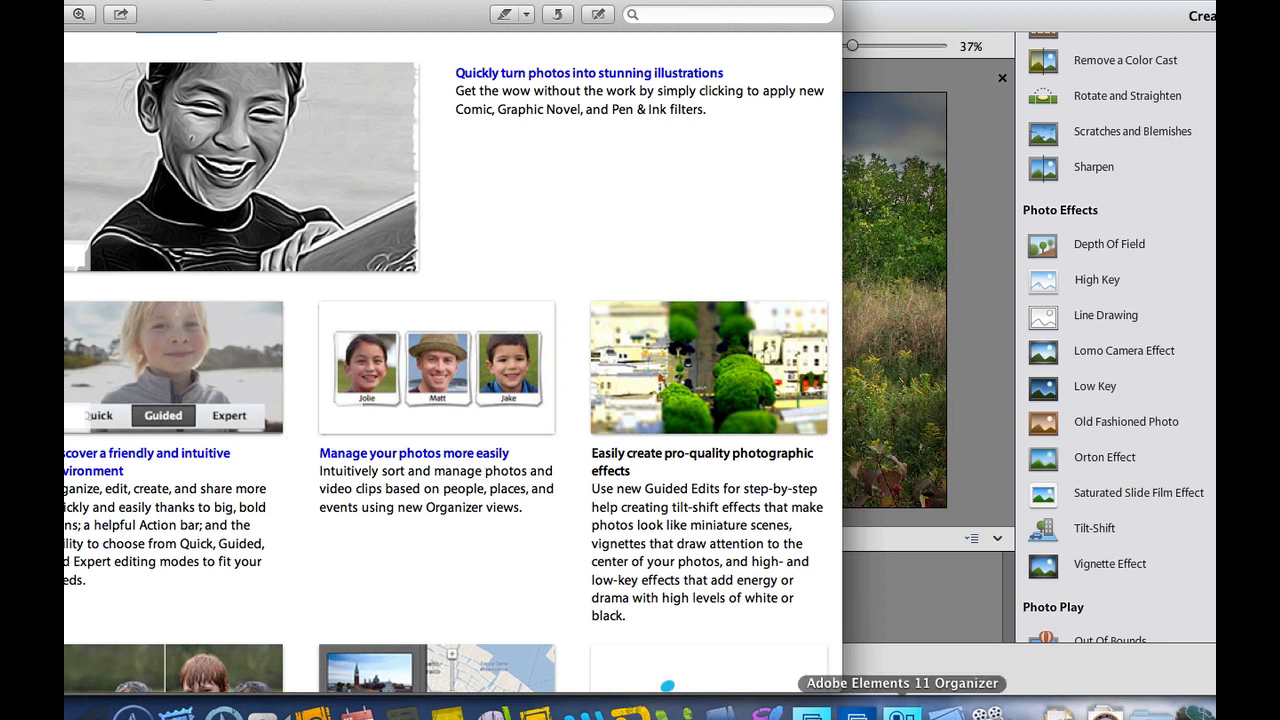
left_click(903, 712)
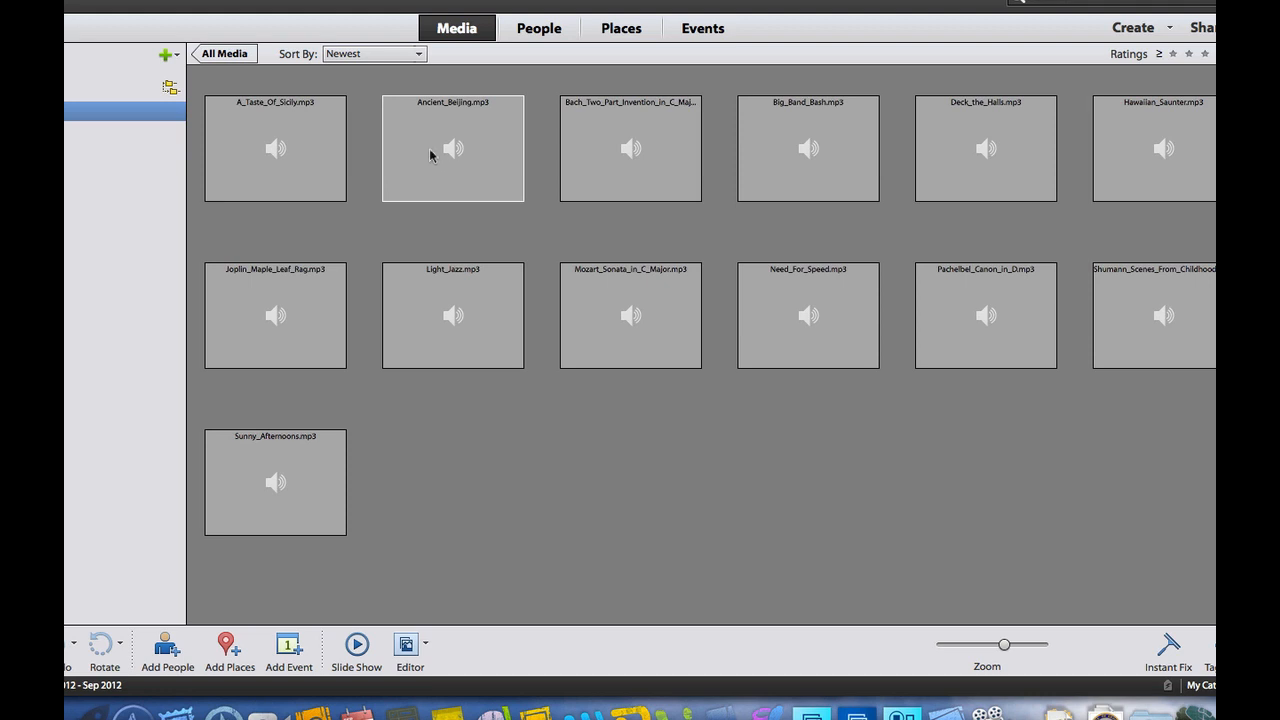
left_click(530, 32)
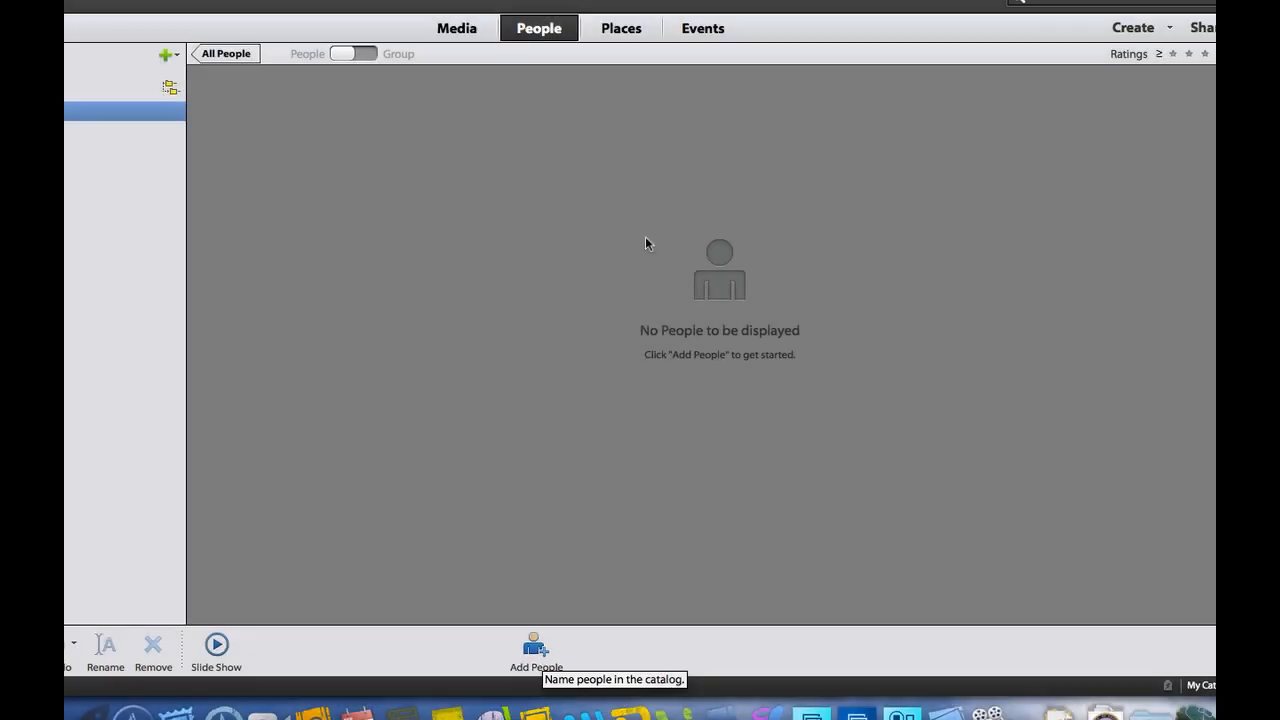
left_click(630, 28)
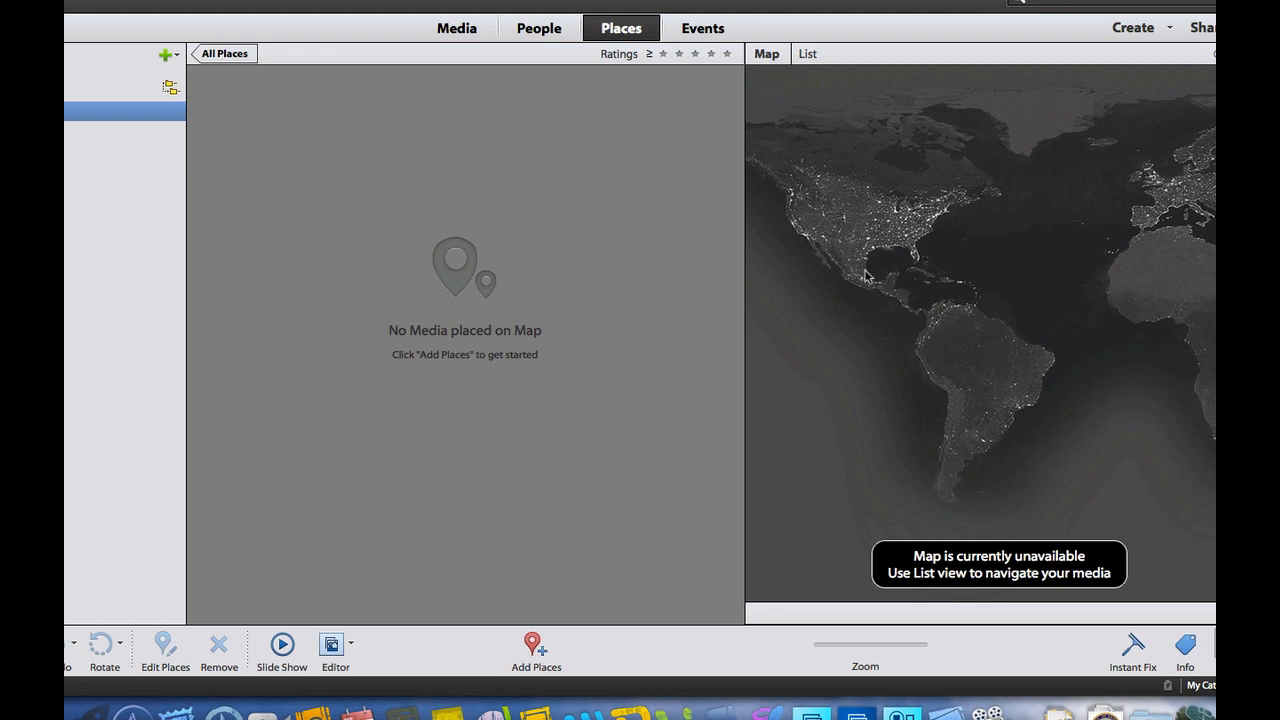
left_click(708, 27)
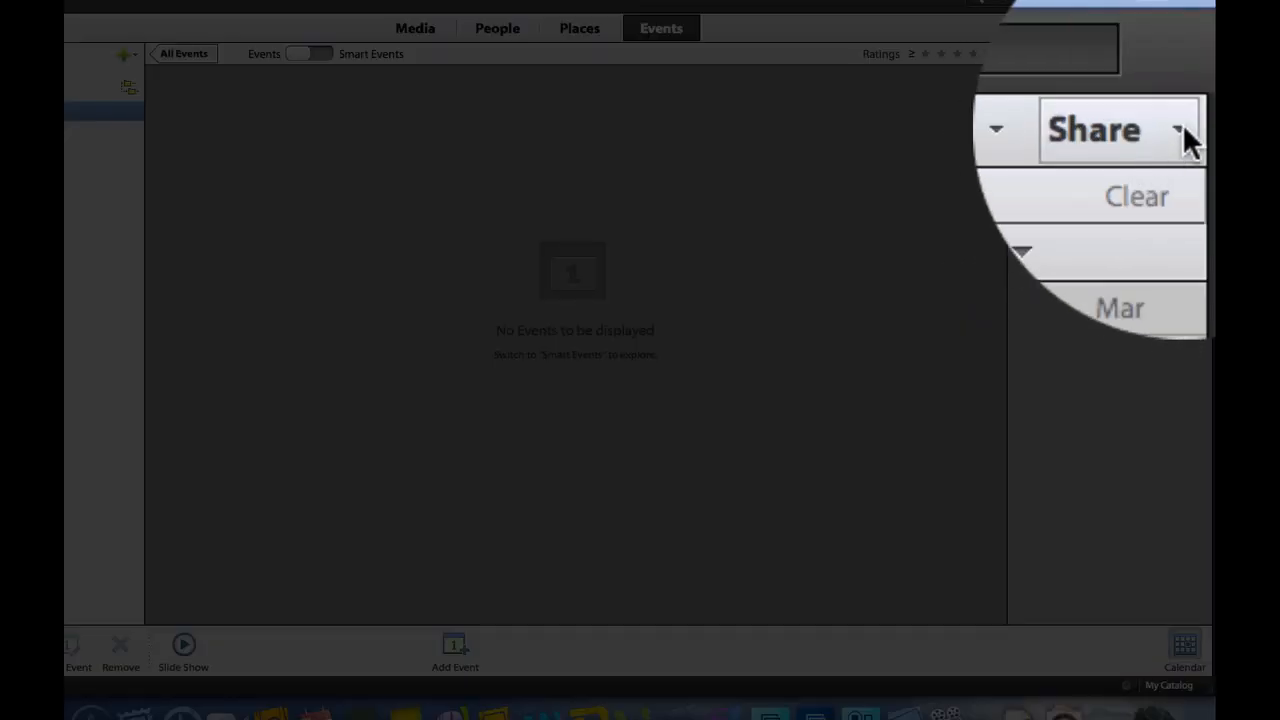
left_click(1198, 28)
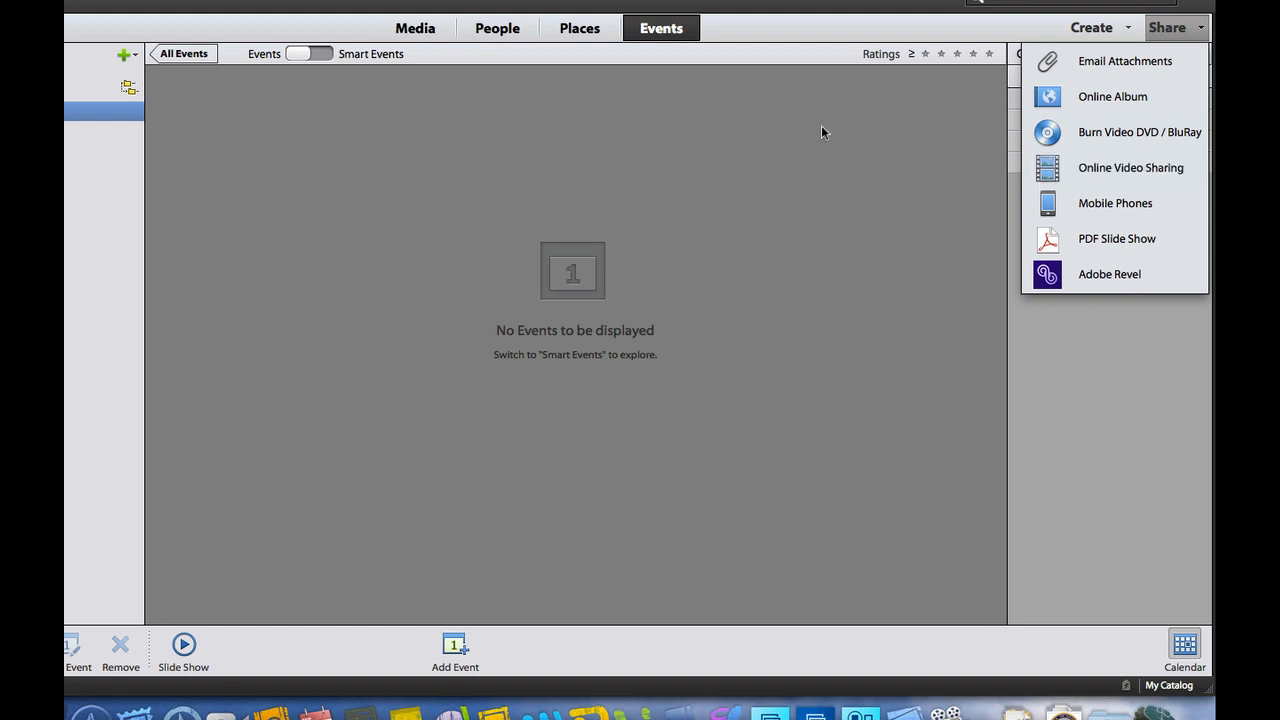
Switch back to Preview and read the remaining feature descriptions on the Elements 11 features page
left_click(900, 708)
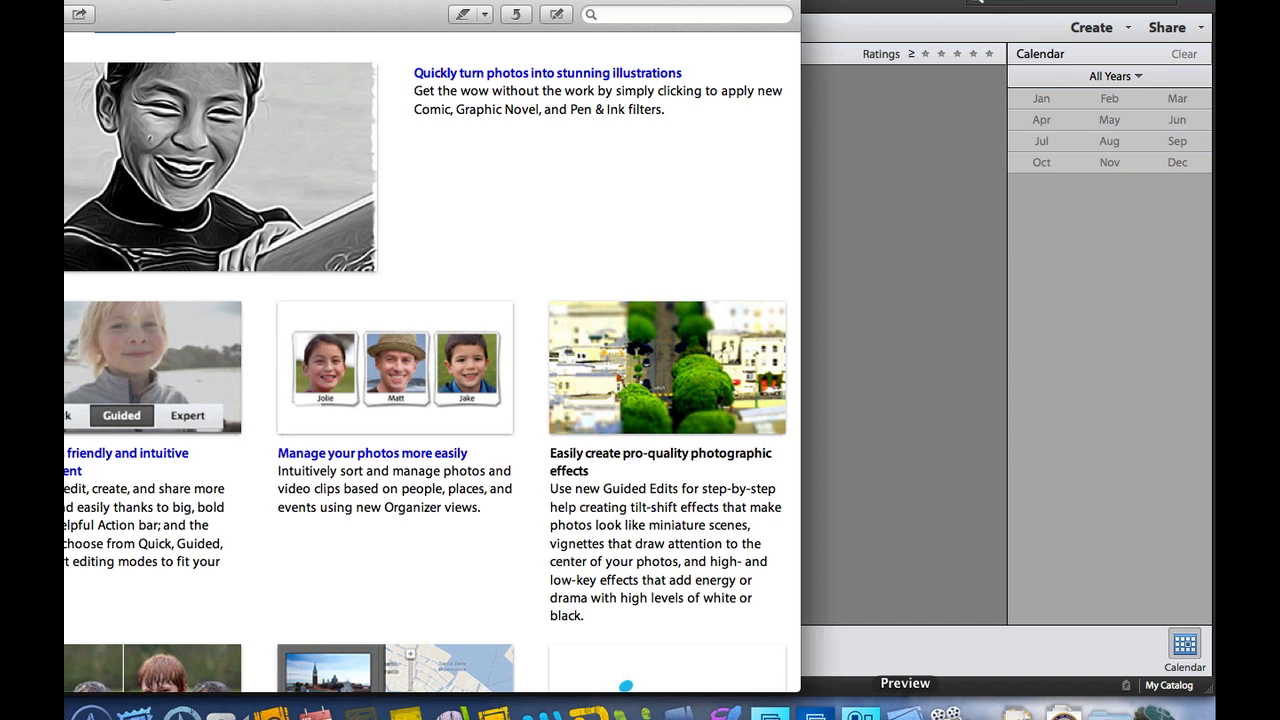
scroll(526, 519, "down", 3)
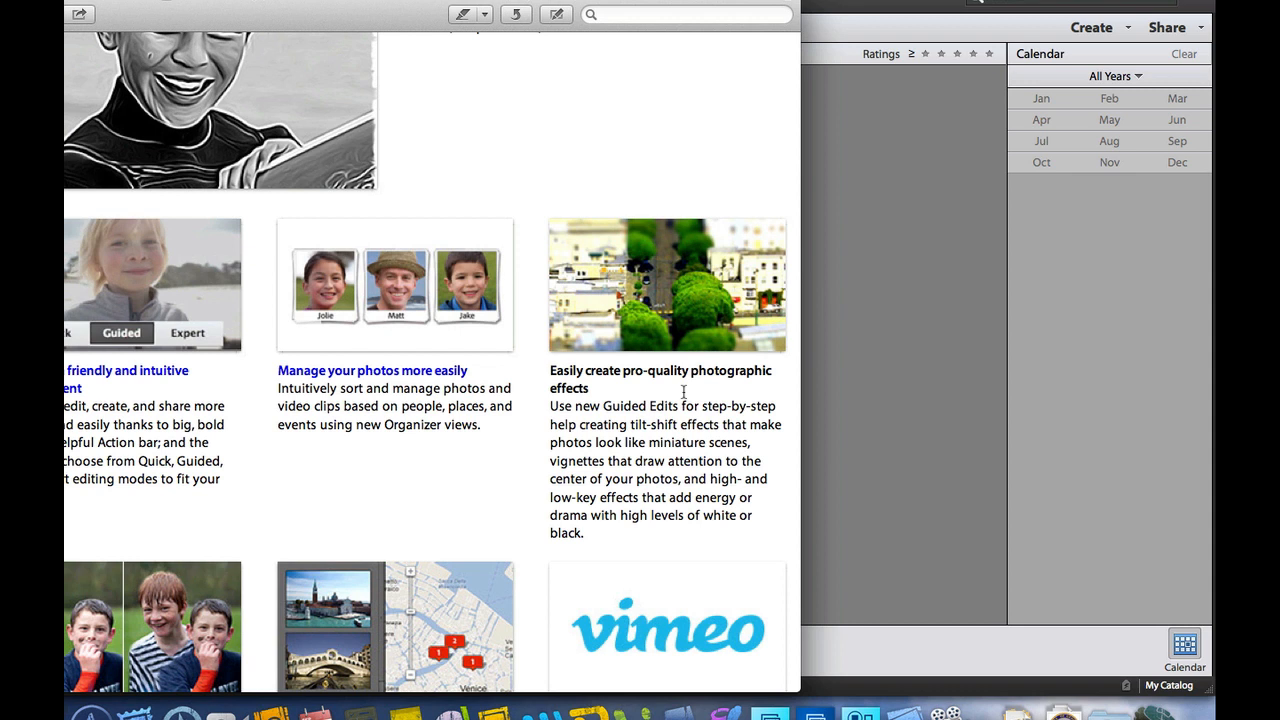
scroll(683, 390, "down", 5)
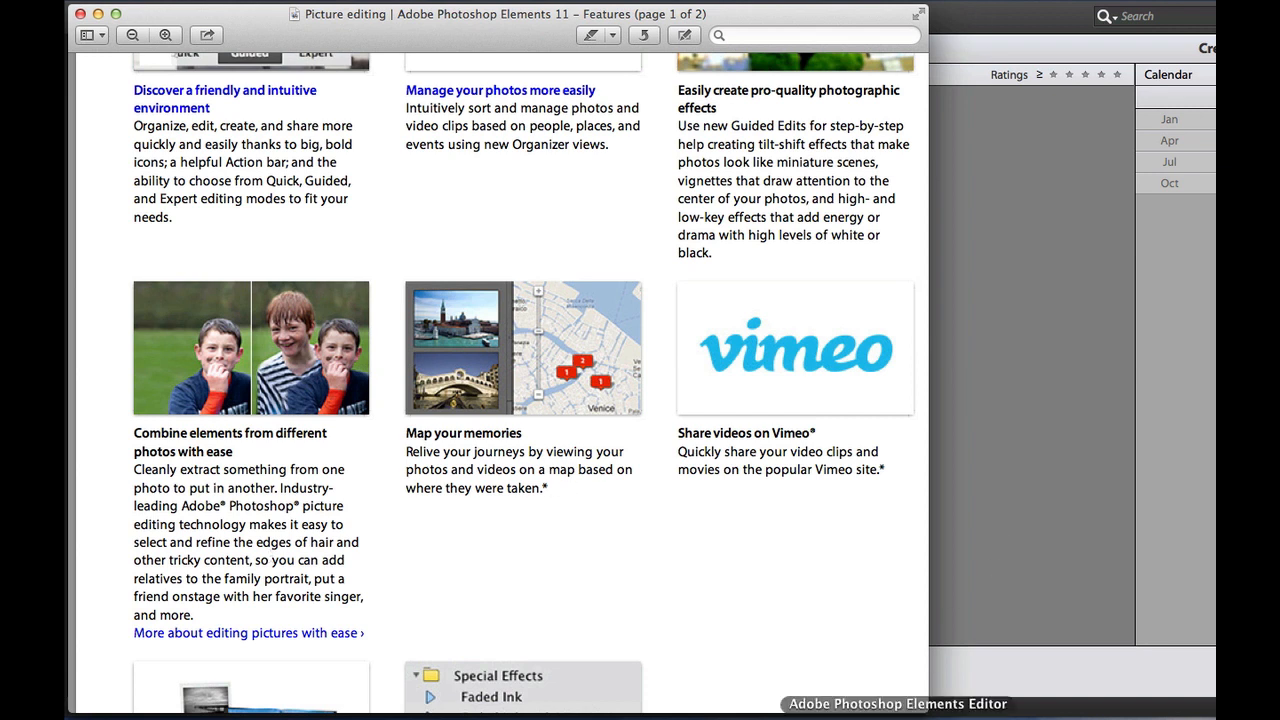
Switch to the Elements Editor, bring up the woman's portrait photo and change to Expert mode
left_click(898, 716)
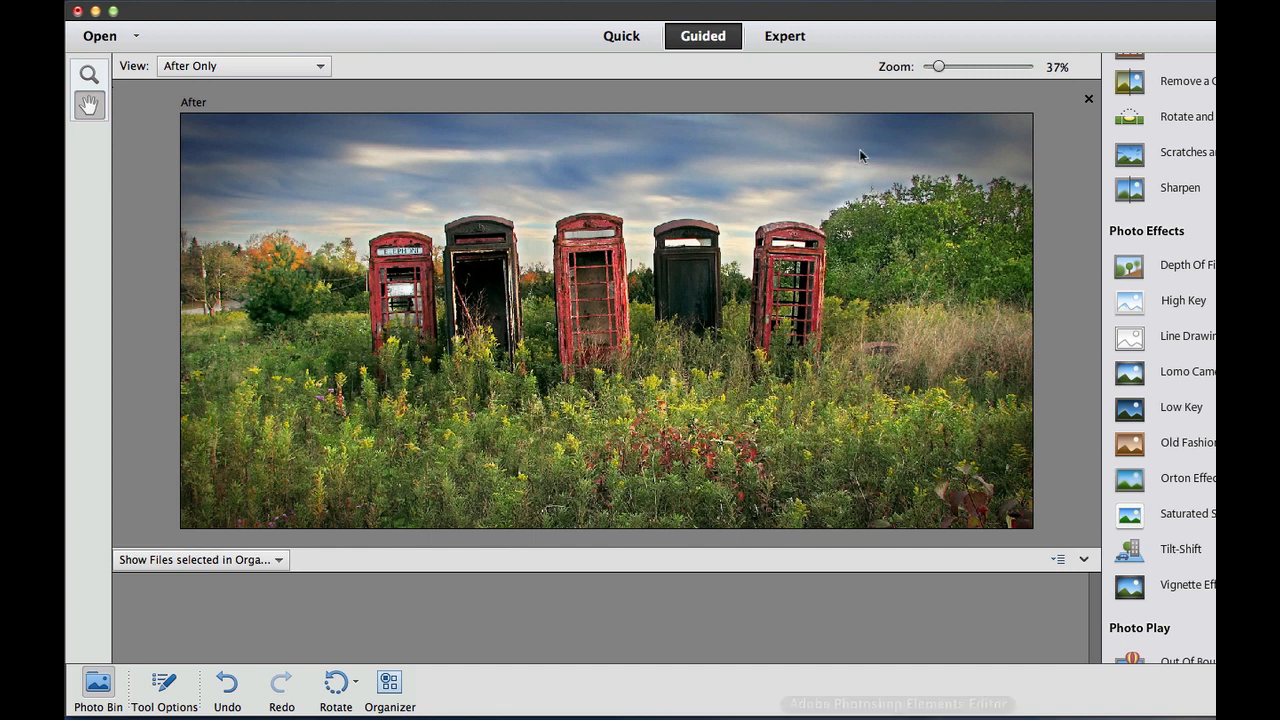
left_click(748, 1)
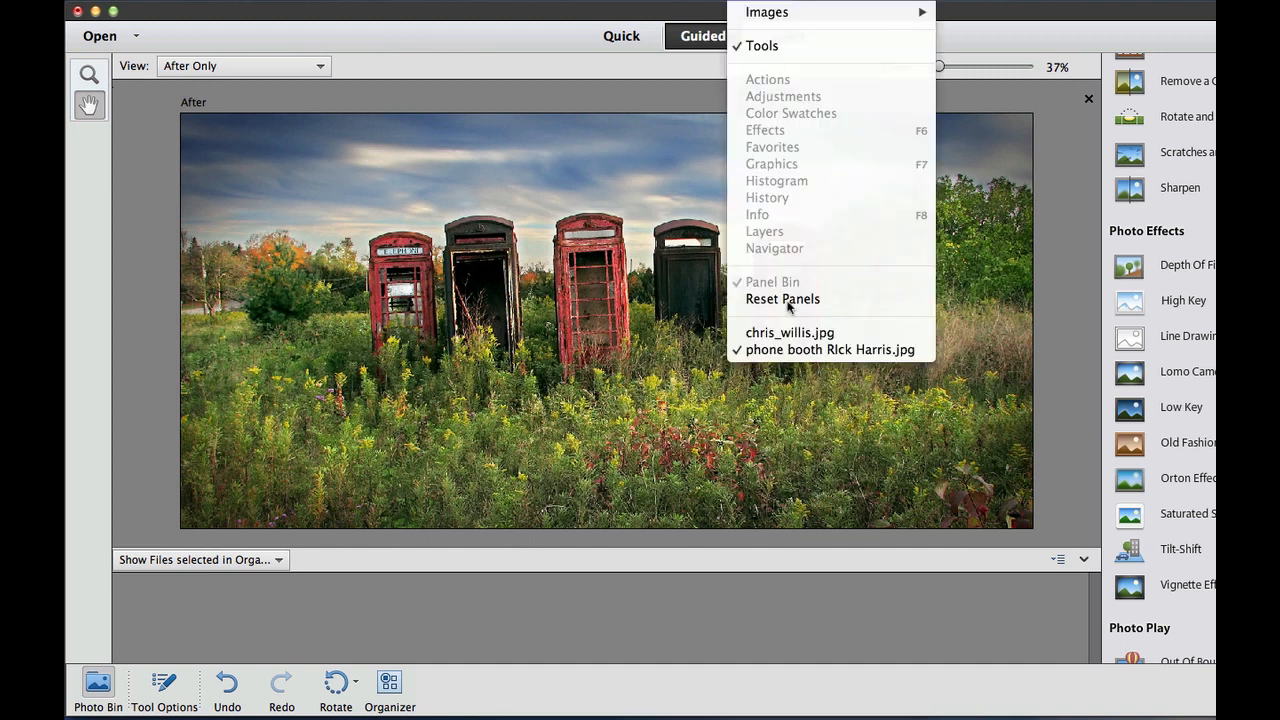
left_click(789, 335)
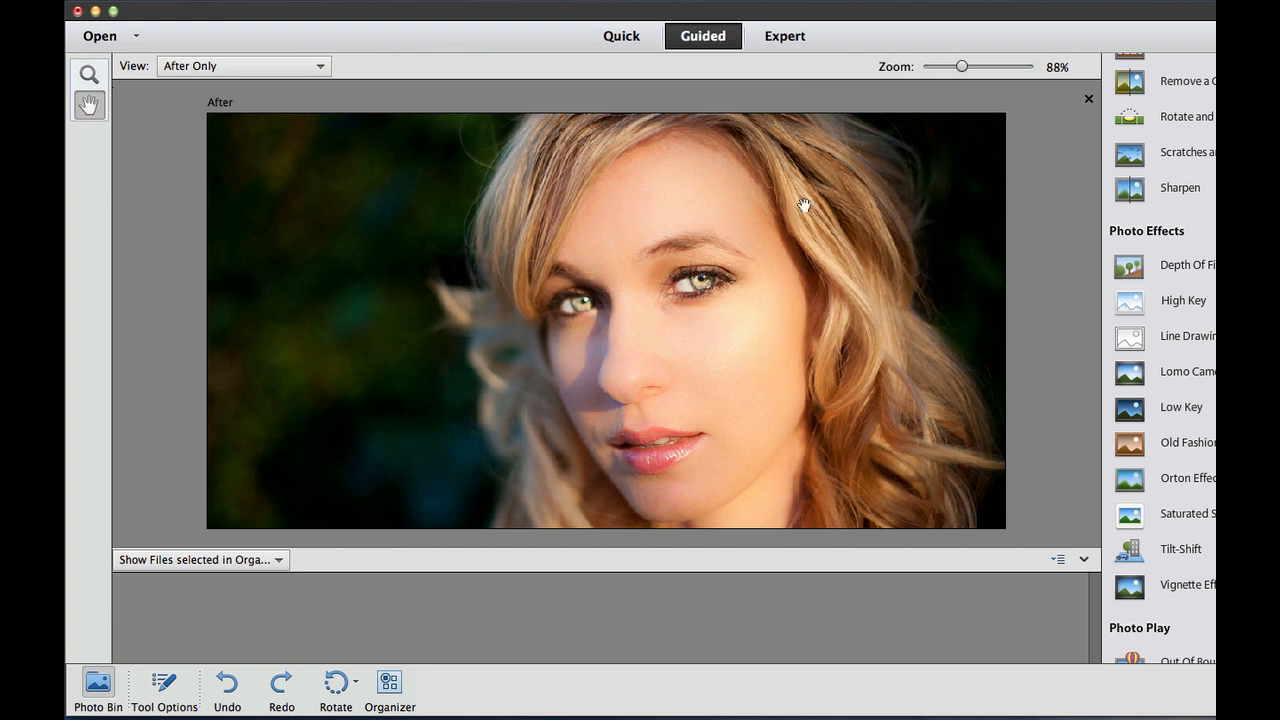
left_click(785, 38)
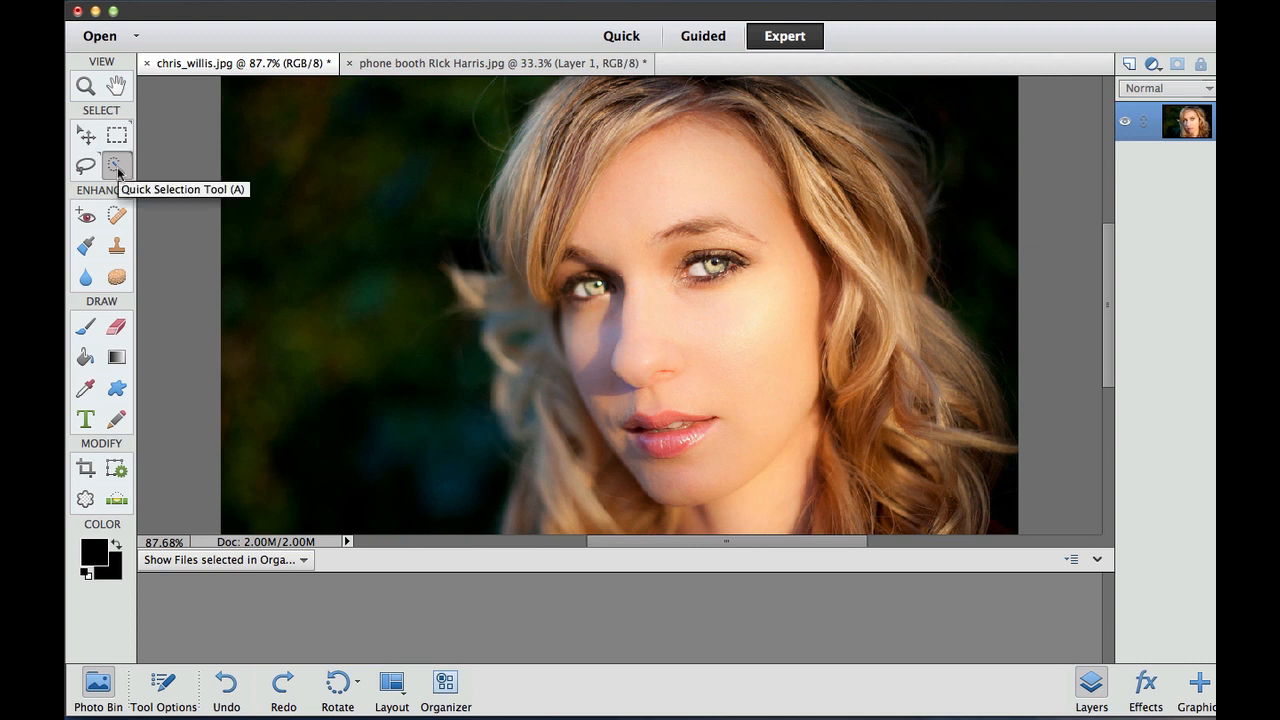
Select the woman's face and hair with the Quick Selection tool and subtract the dark background on the right side of her hair
left_click(528, 176)
mouse_move(540, 150)
left_mouse_down()
mouse_move(568, 122)
mouse_move(618, 97)
mouse_move(740, 97)
mouse_move(808, 160)
mouse_move(856, 237)
mouse_move(876, 318)
left_mouse_up()
mouse_move(882, 367)
left_mouse_down()
mouse_move(904, 472)
mouse_move(942, 478)
mouse_move(946, 426)
mouse_move(874, 478)
mouse_move(625, 483)
mouse_move(520, 501)
mouse_move(544, 462)
mouse_move(523, 395)
left_mouse_up()
mouse_move(513, 313)
left_mouse_down()
mouse_move(722, 208)
mouse_move(693, 87)
mouse_move(819, 130)
mouse_move(805, 164)
mouse_move(700, 192)
mouse_move(566, 192)
left_mouse_up()
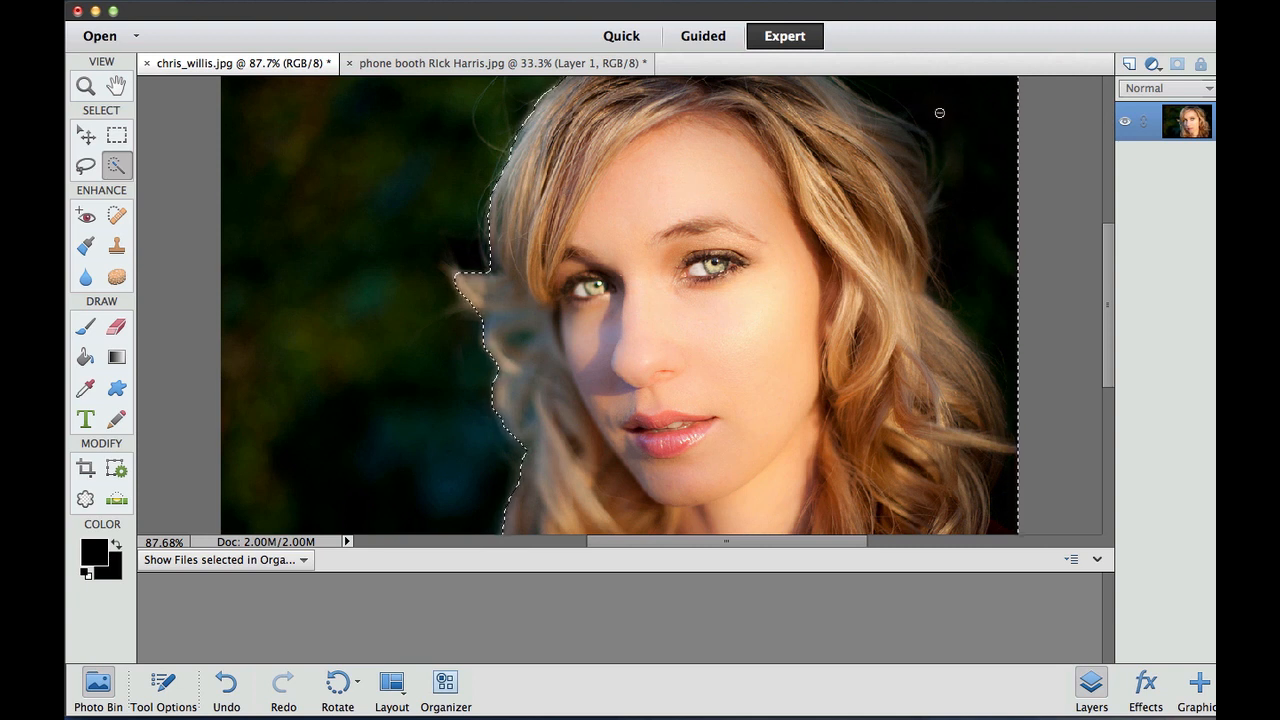
mouse_move(895, 84)
left_mouse_down()
mouse_move(976, 121)
mouse_move(994, 148)
mouse_move(1007, 274)
left_mouse_up()
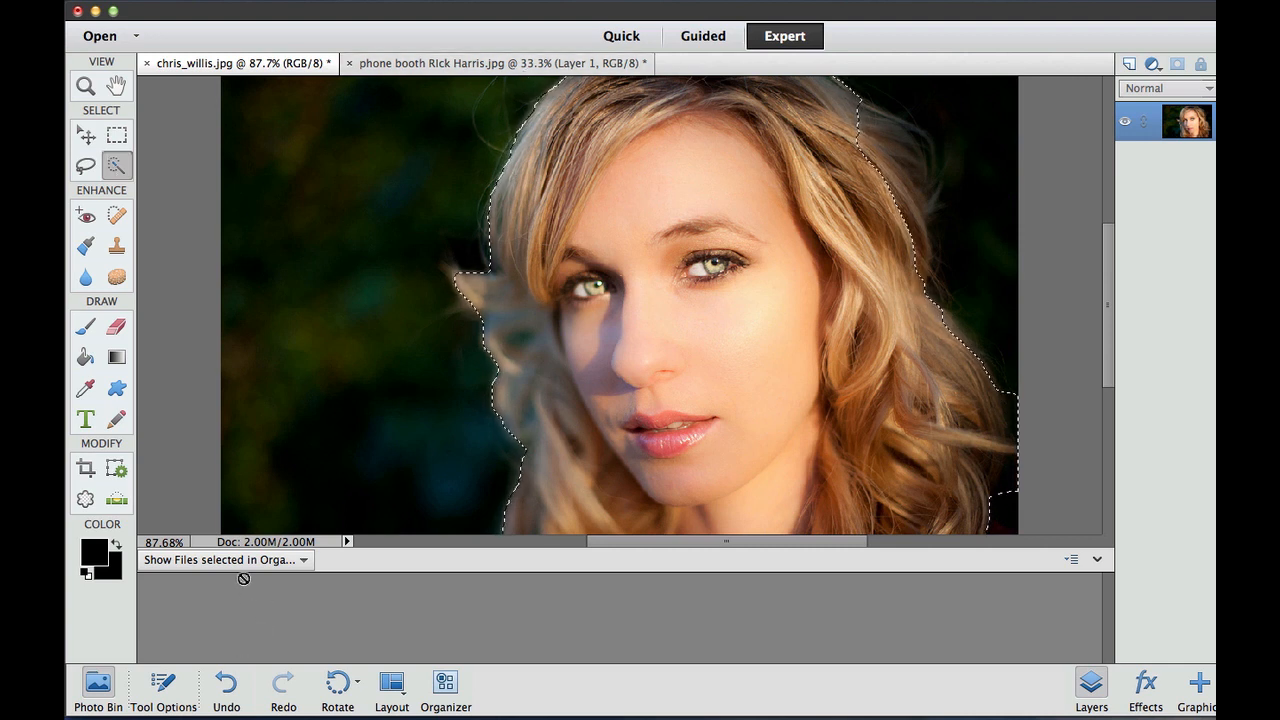
Add the missed hair at the portrait's upper right back to the selection using a 13 px Quick Selection brush
left_click(158, 706)
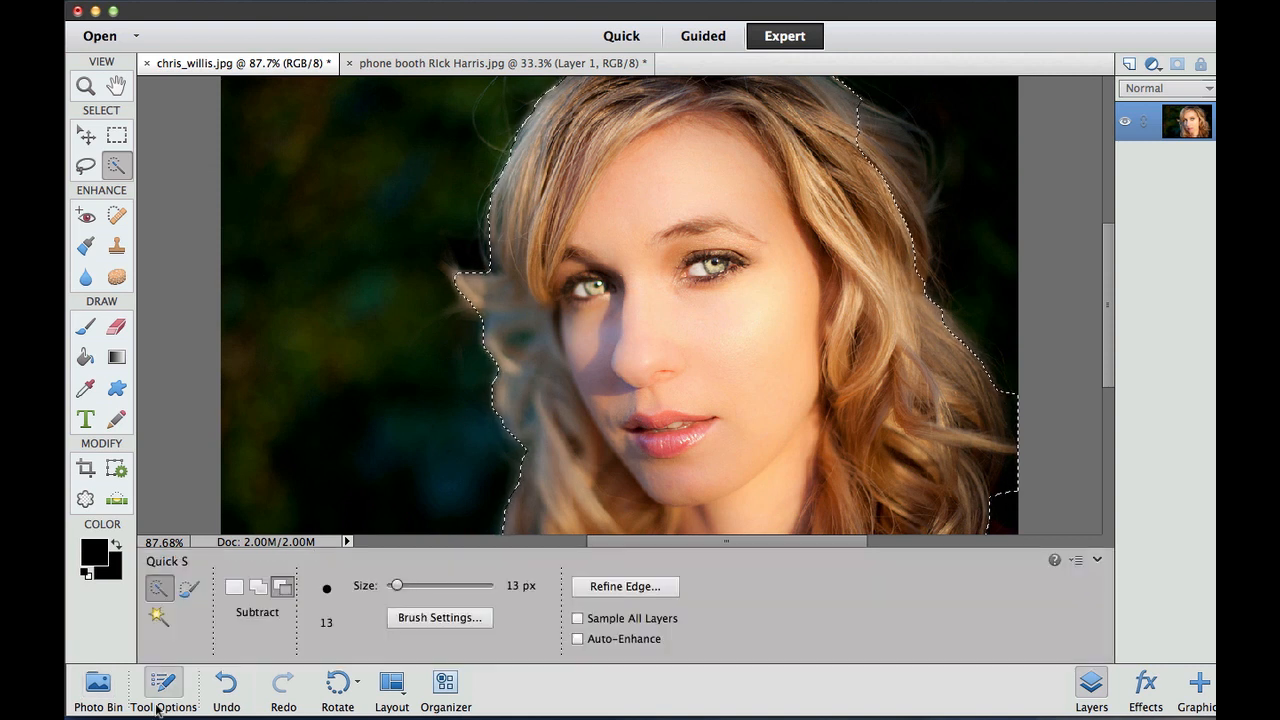
left_click(258, 587)
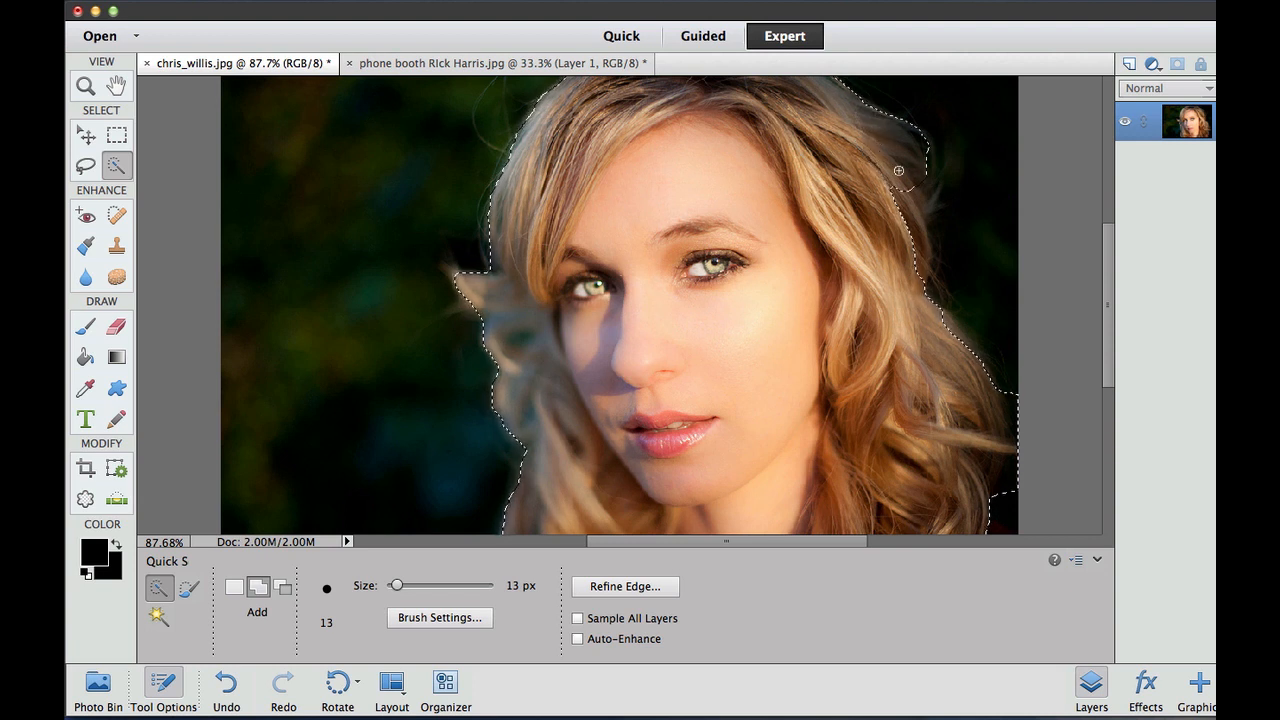
left_click_drag(899, 173, 914, 204)
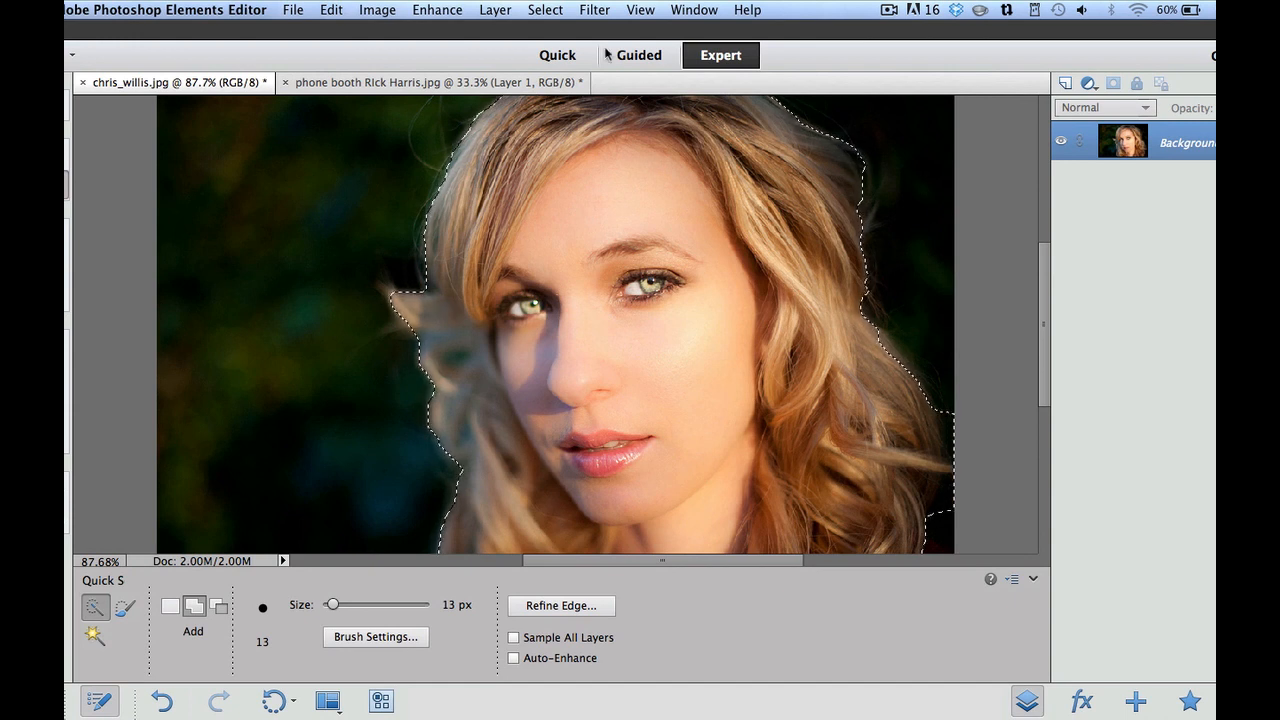
Open Refine Edge for the selection of the woman
left_click(541, 8)
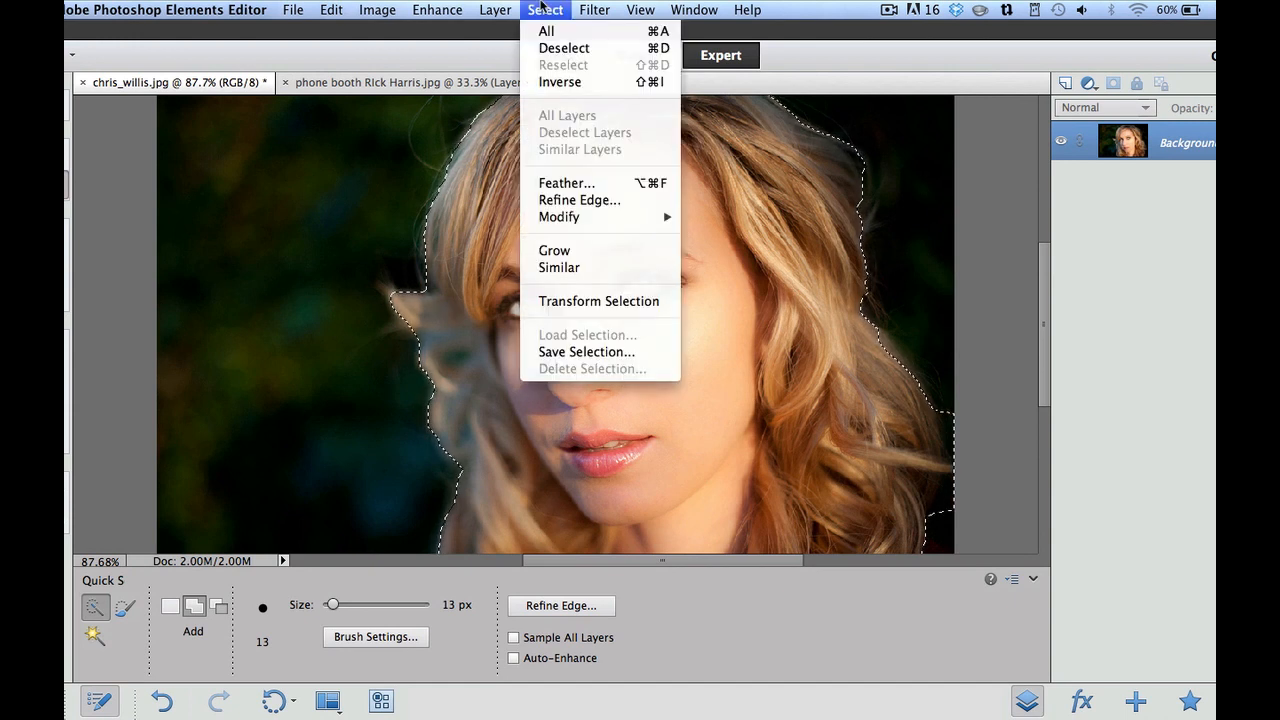
left_click(543, 205)
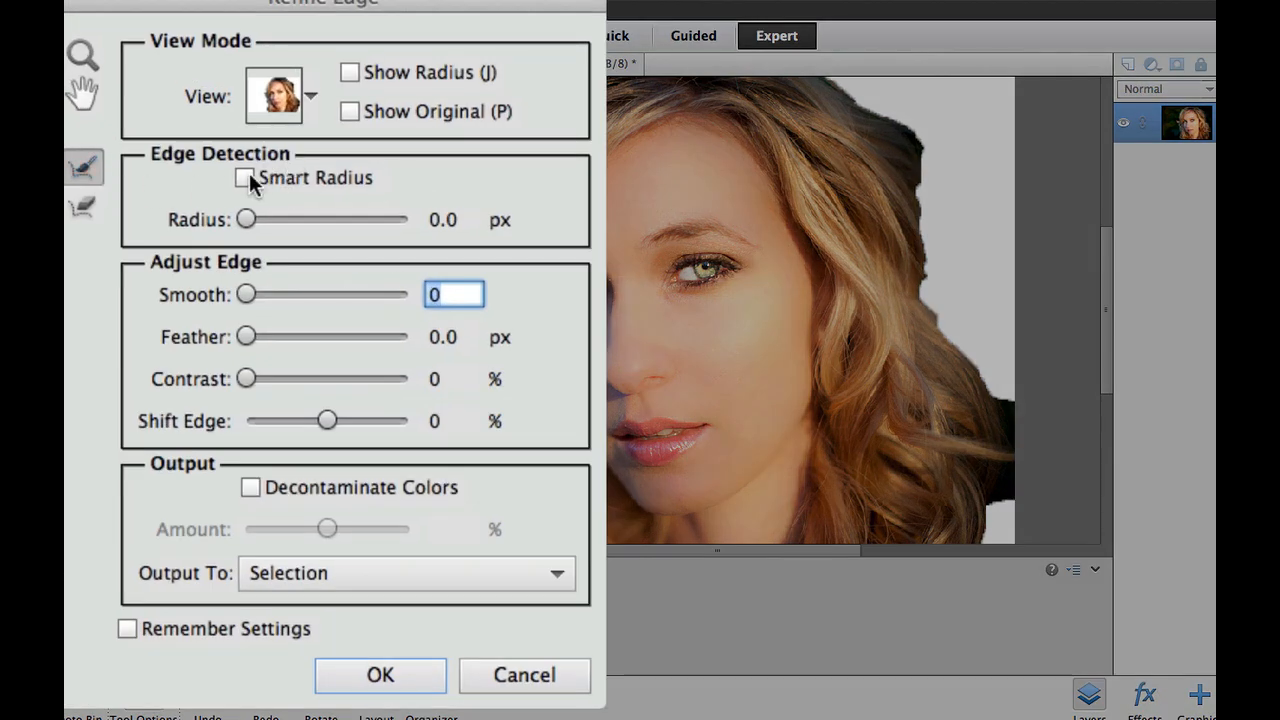
Try Smart Radius edge detection with a radius of about 51.2 px, and reset both settings
left_click(245, 178)
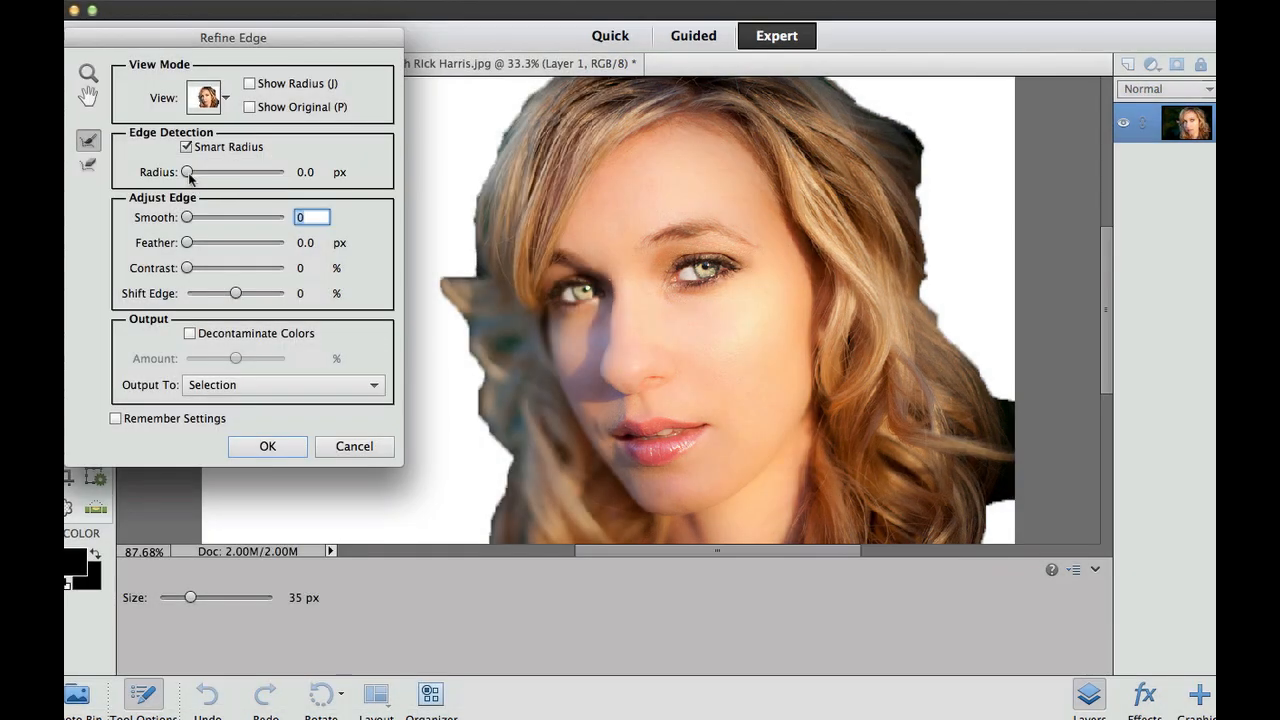
left_click_drag(188, 172, 247, 172)
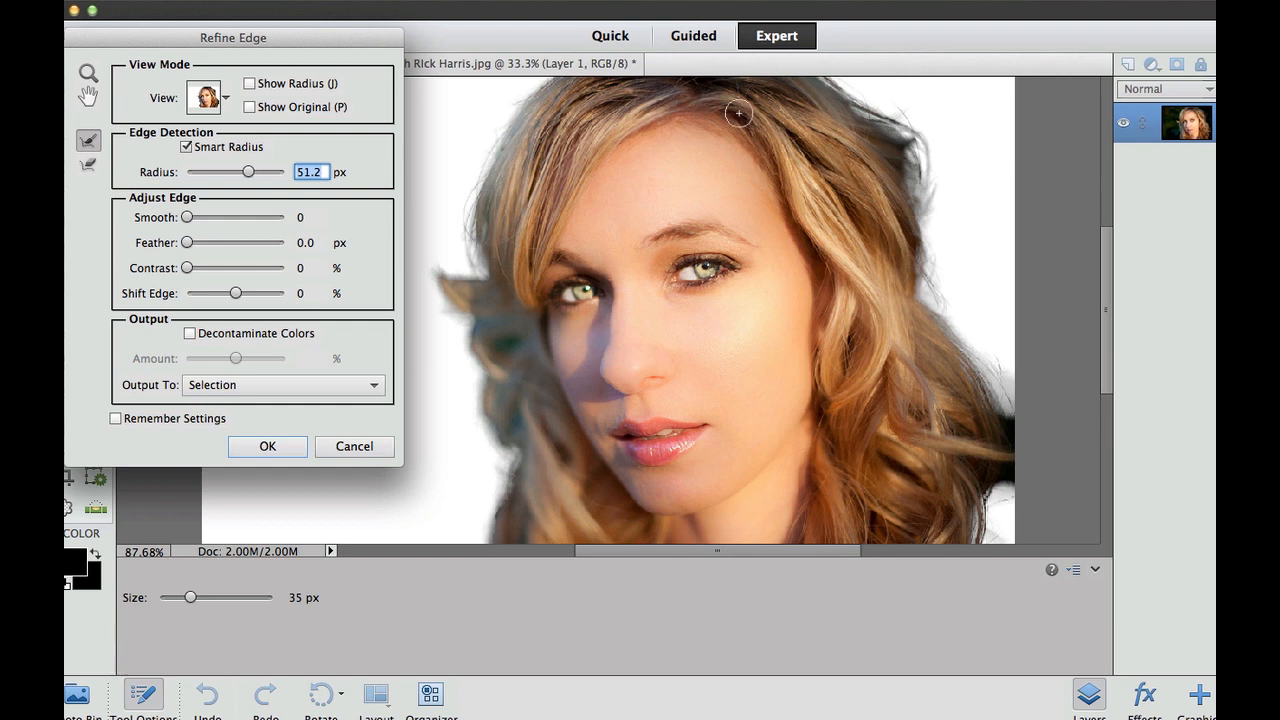
left_click(185, 150)
left_click_drag(251, 172, 165, 160)
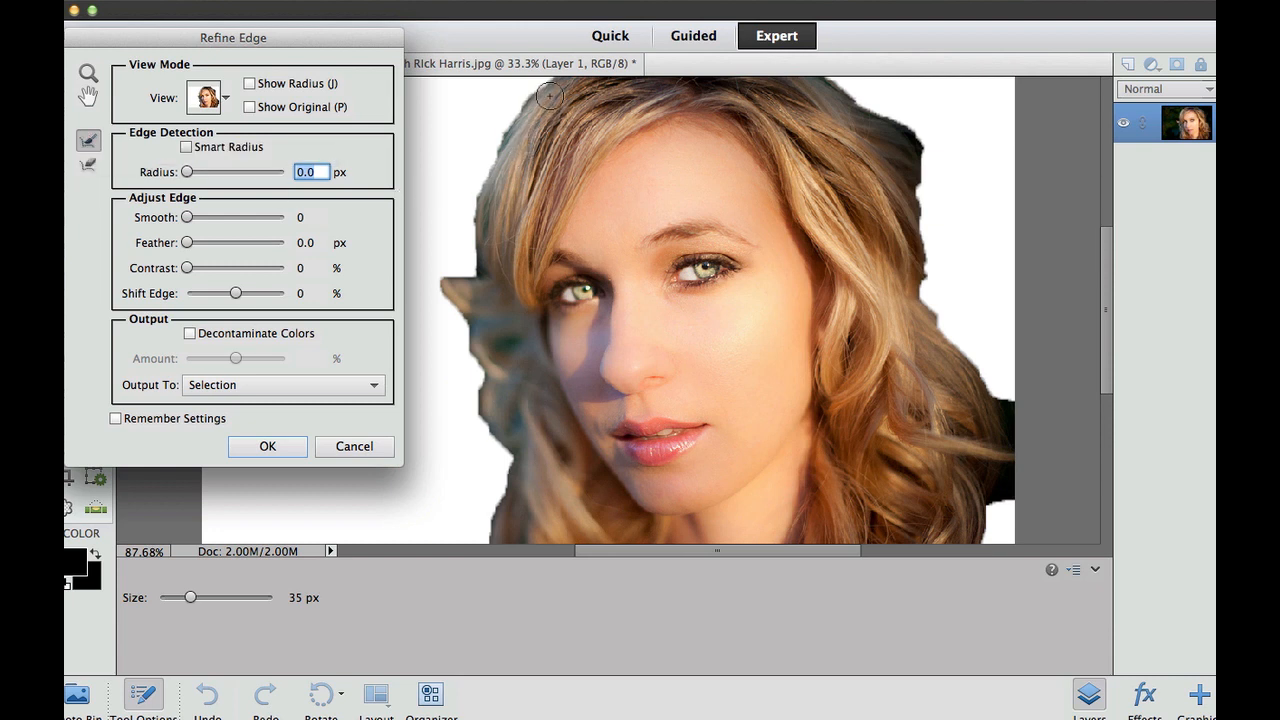
Refine the hair edges on both sides of the woman with the 35 px refine brush and apply the result as a selection
mouse_move(549, 88)
left_mouse_down()
mouse_move(492, 171)
mouse_move(477, 282)
left_mouse_up()
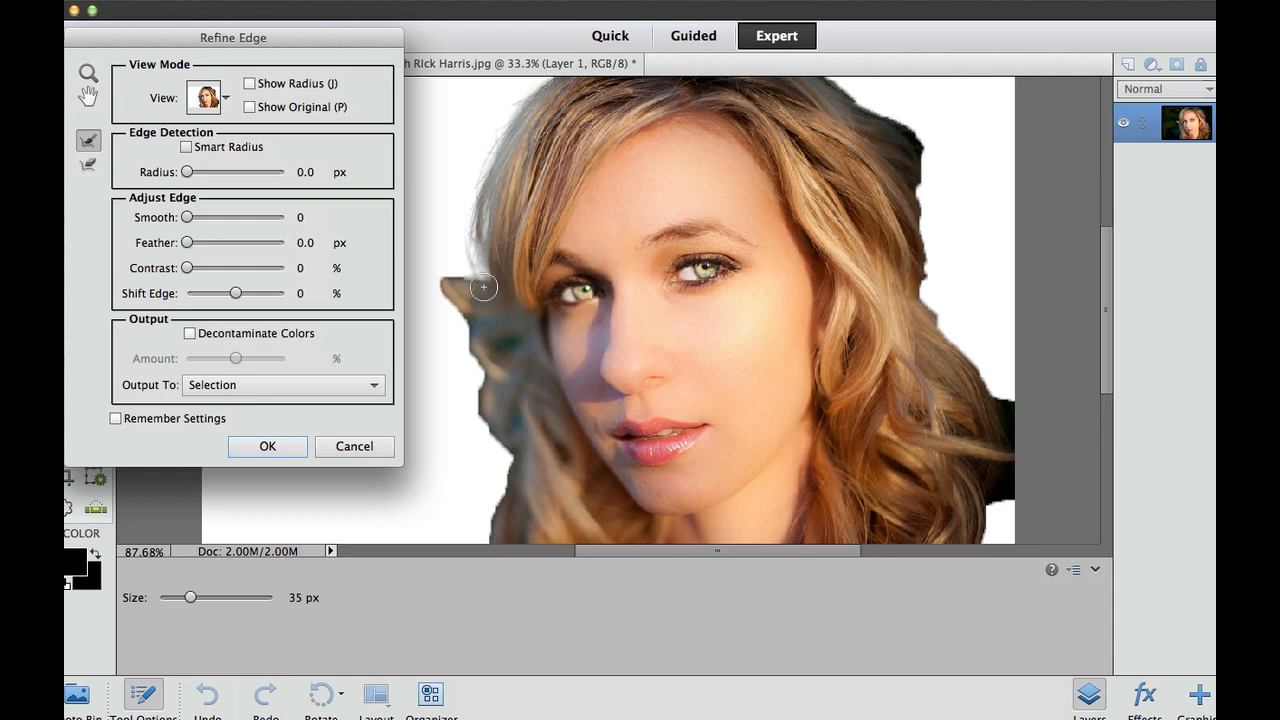
mouse_move(469, 284)
left_mouse_down()
mouse_move(446, 286)
mouse_move(477, 363)
mouse_move(475, 410)
mouse_move(494, 434)
left_mouse_up()
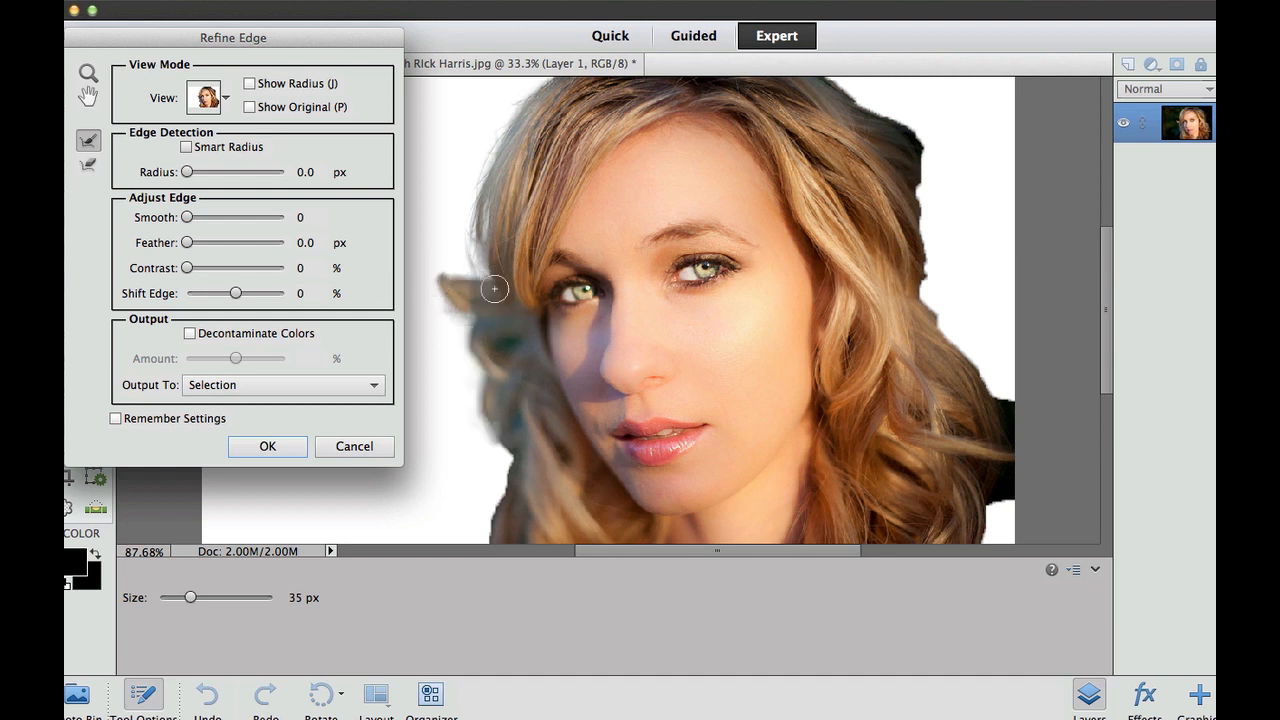
mouse_move(489, 434)
left_mouse_down()
mouse_move(510, 477)
mouse_move(491, 547)
left_mouse_up()
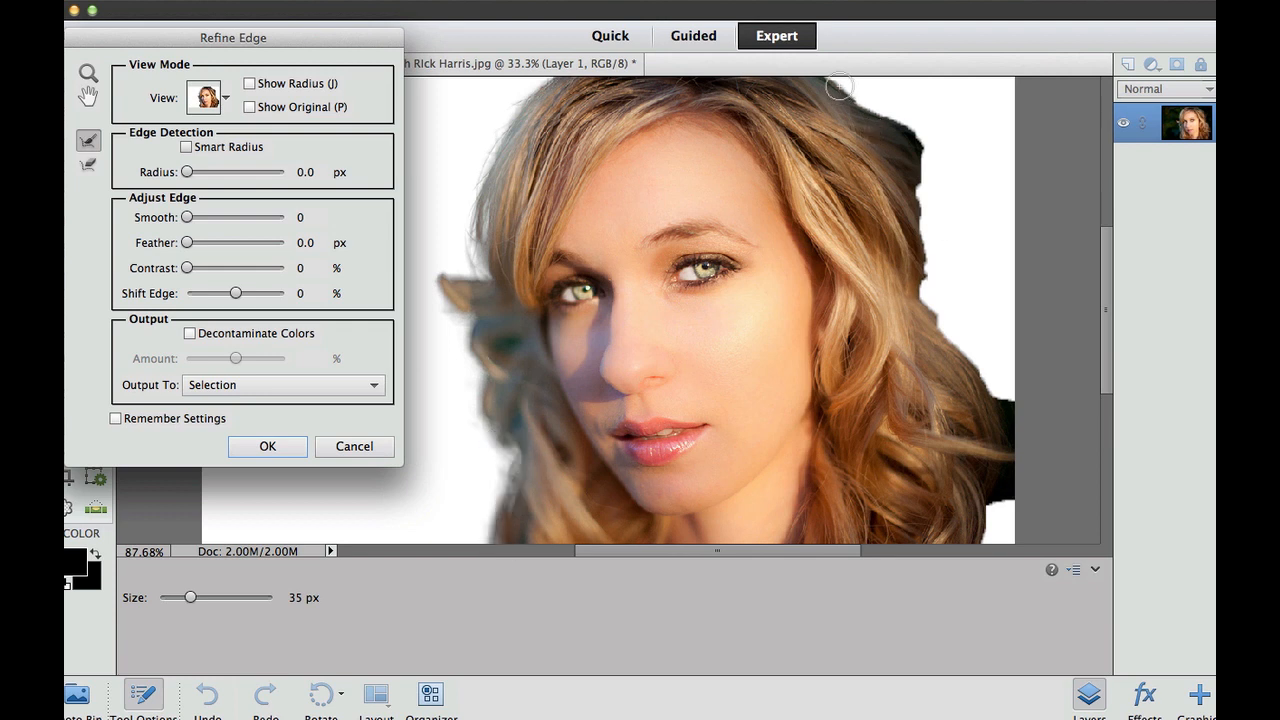
mouse_move(828, 80)
left_mouse_down()
mouse_move(914, 136)
mouse_move(924, 243)
mouse_move(881, 118)
mouse_move(834, 87)
mouse_move(872, 106)
mouse_move(918, 221)
mouse_move(941, 331)
mouse_move(1006, 406)
mouse_move(1010, 491)
mouse_move(984, 541)
left_mouse_up()
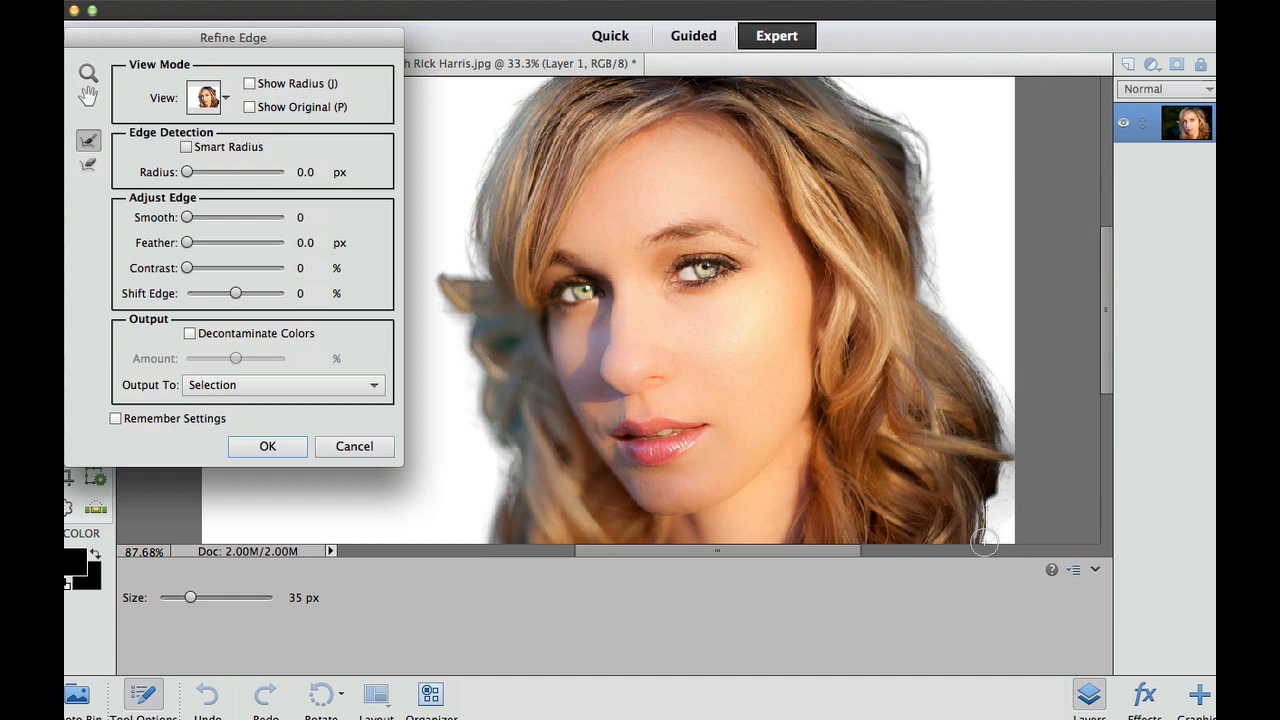
left_click(266, 450)
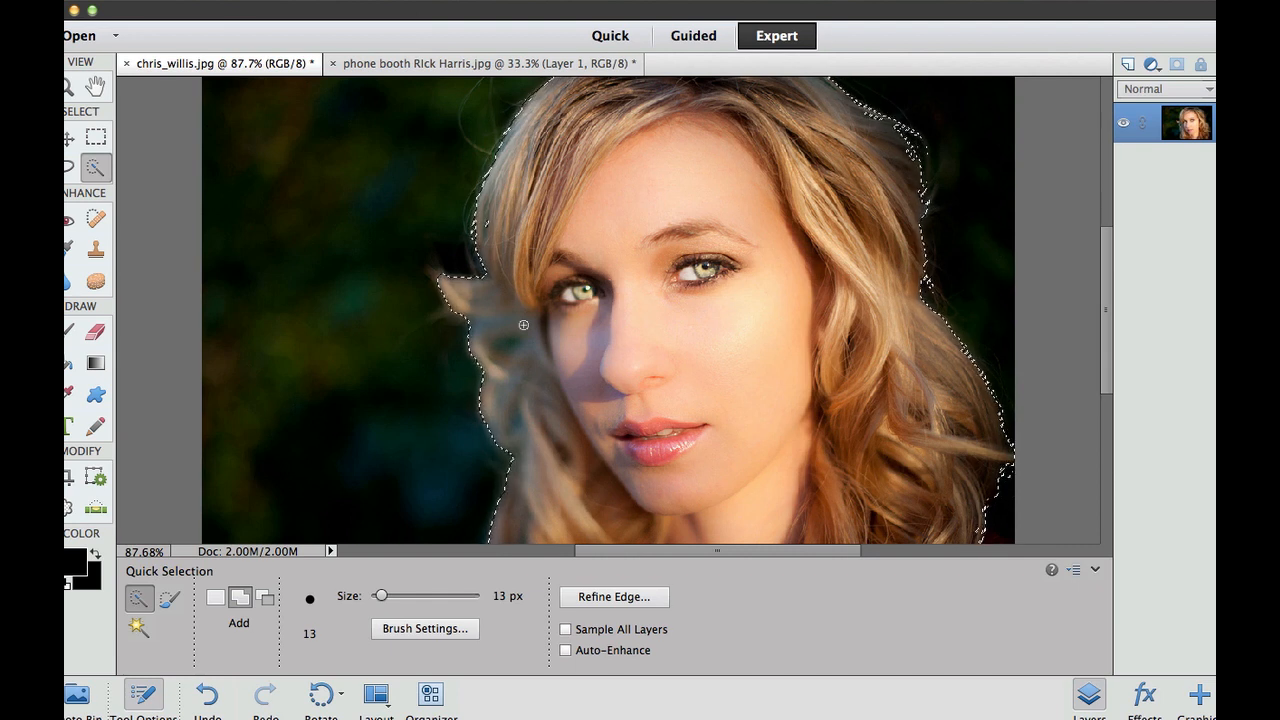
Switch to Preview and read about combining photos, mapping memories, Vimeo sharing, new templates and importing effects
left_click(1030, 719)
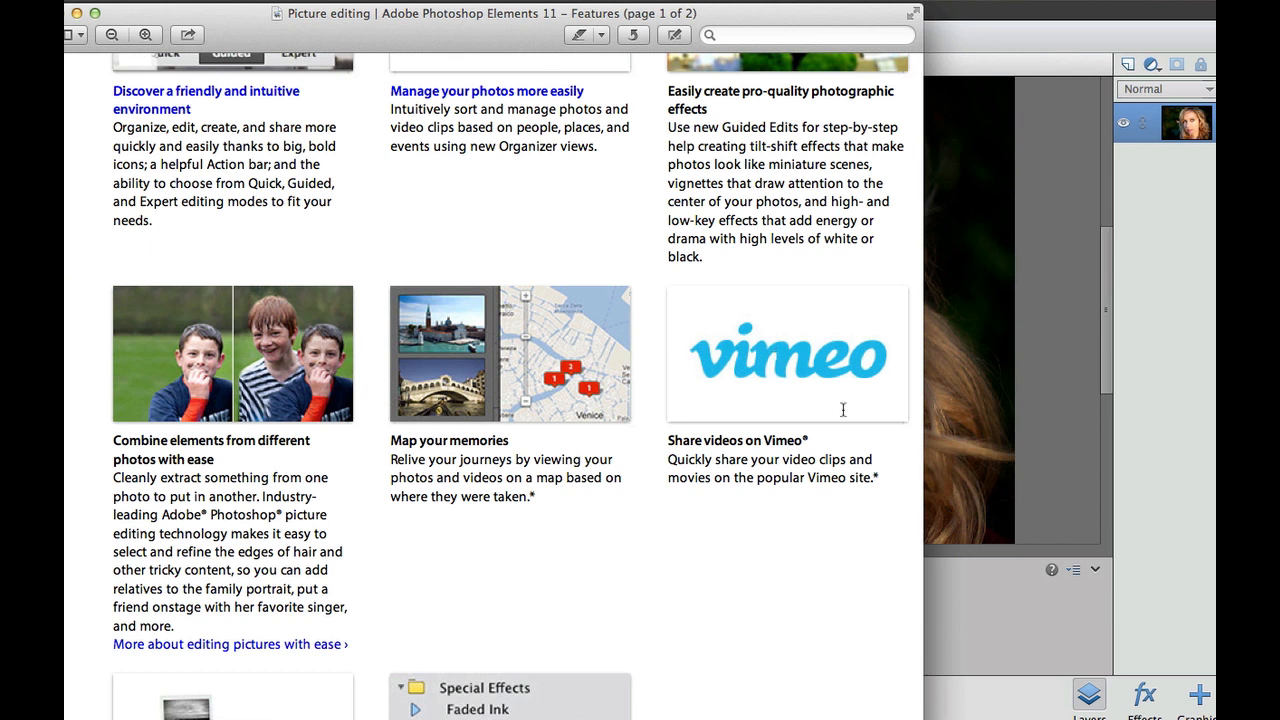
scroll(826, 332, "down", 3)
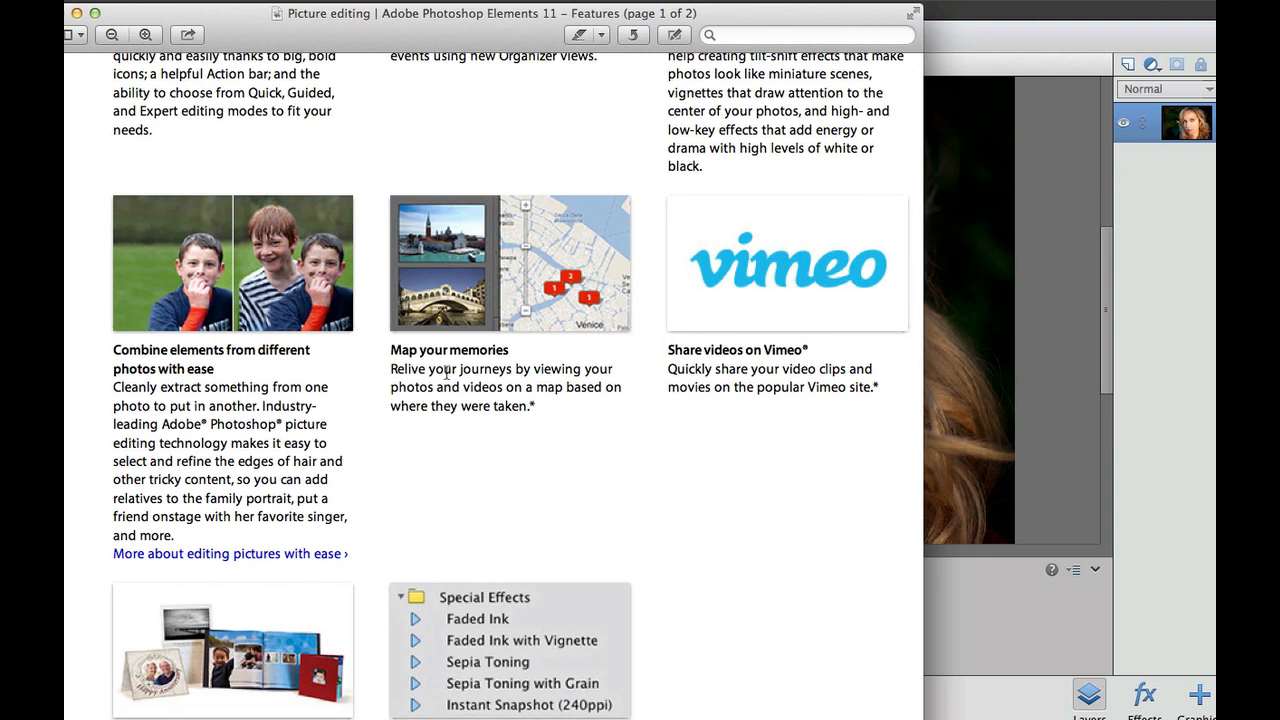
scroll(446, 372, "down", 10)
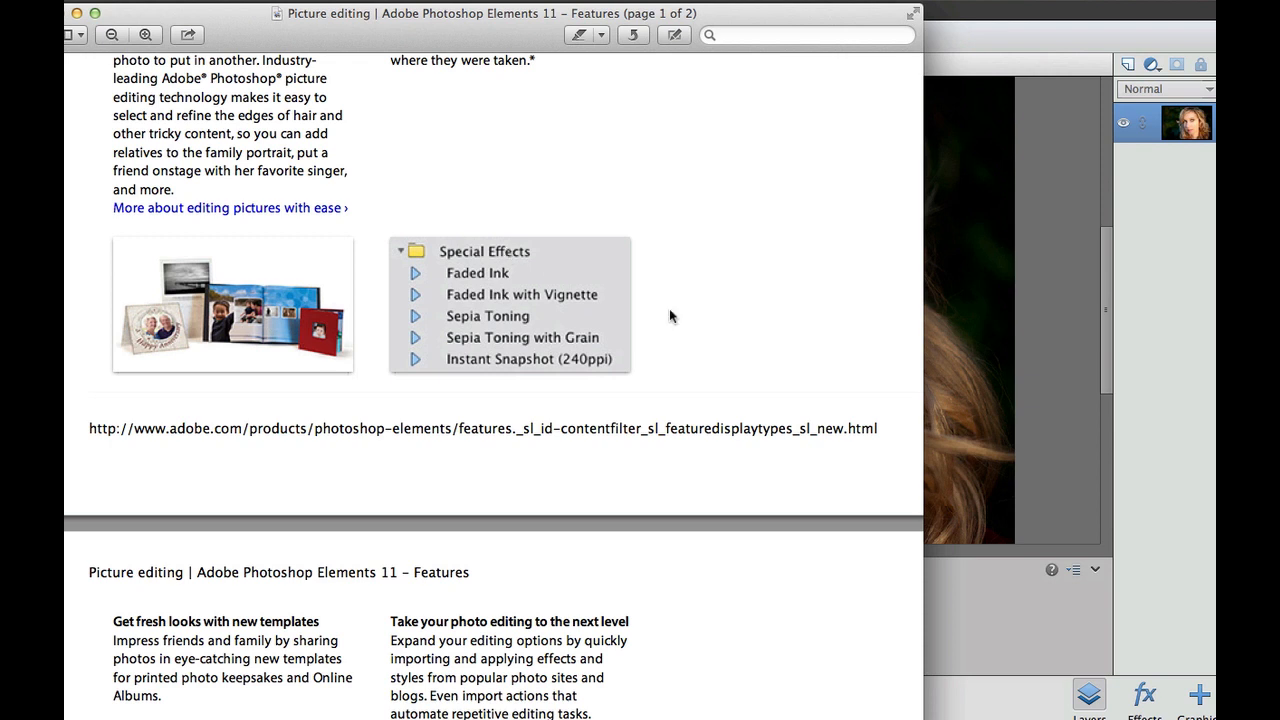
Switch back to the Elements Editor, clear the selection and play the Sepia Toning action on the portrait
left_click(1056, 463)
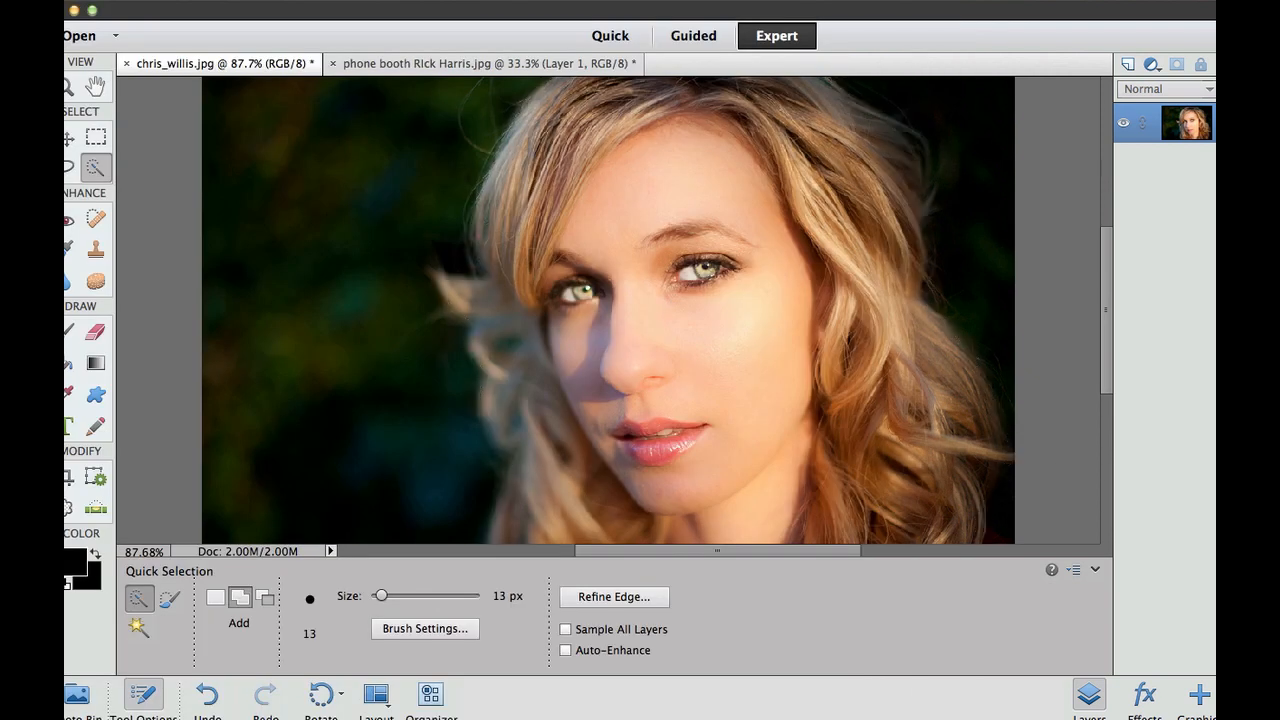
key("super+d")
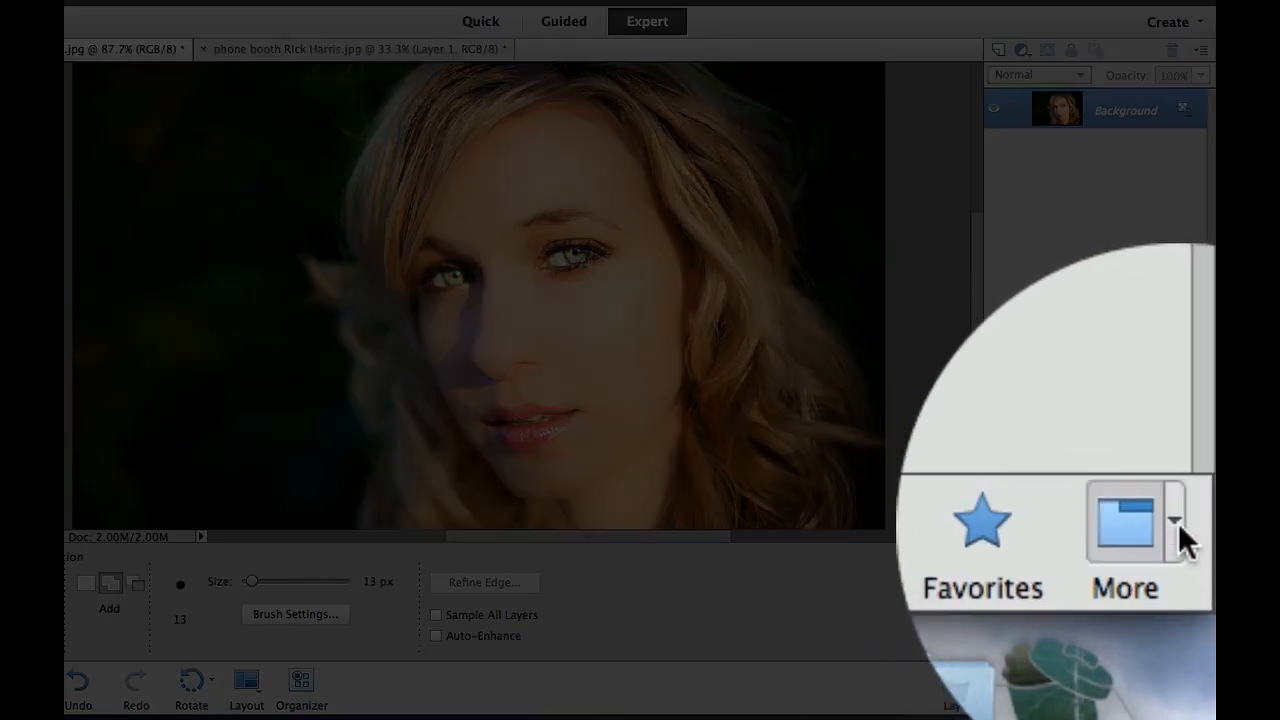
left_click(1198, 682)
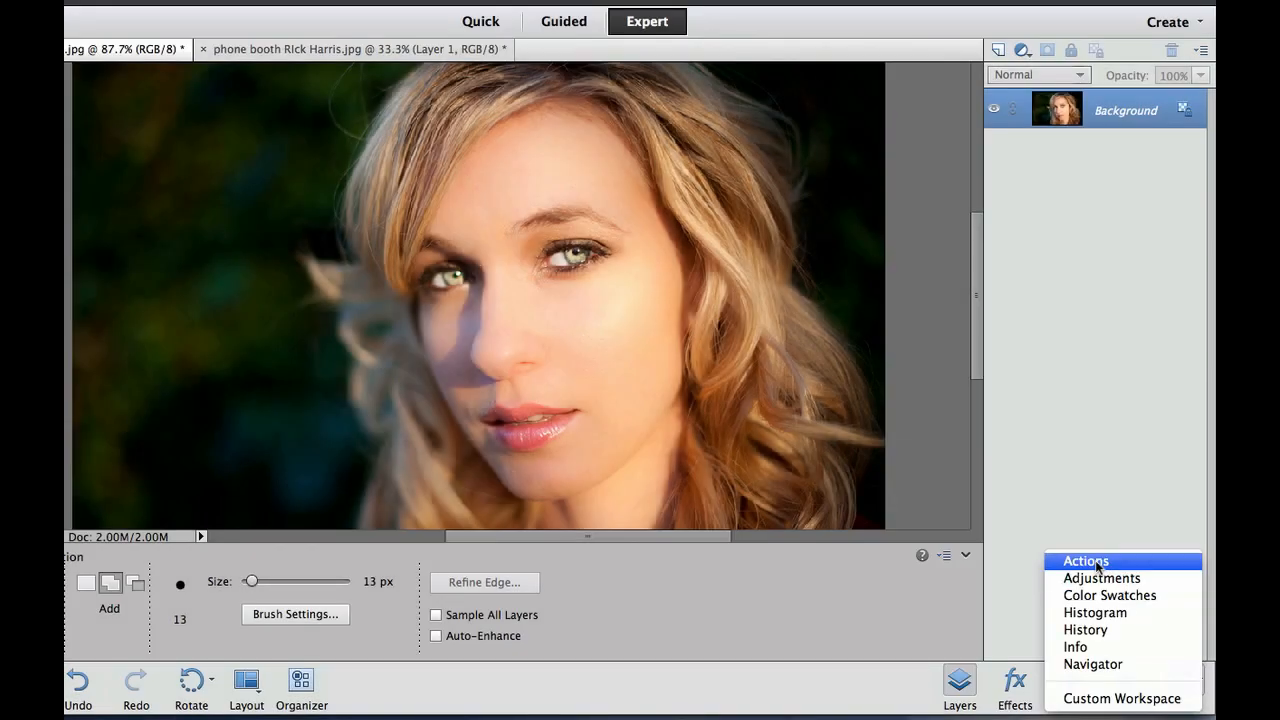
left_click(1097, 562)
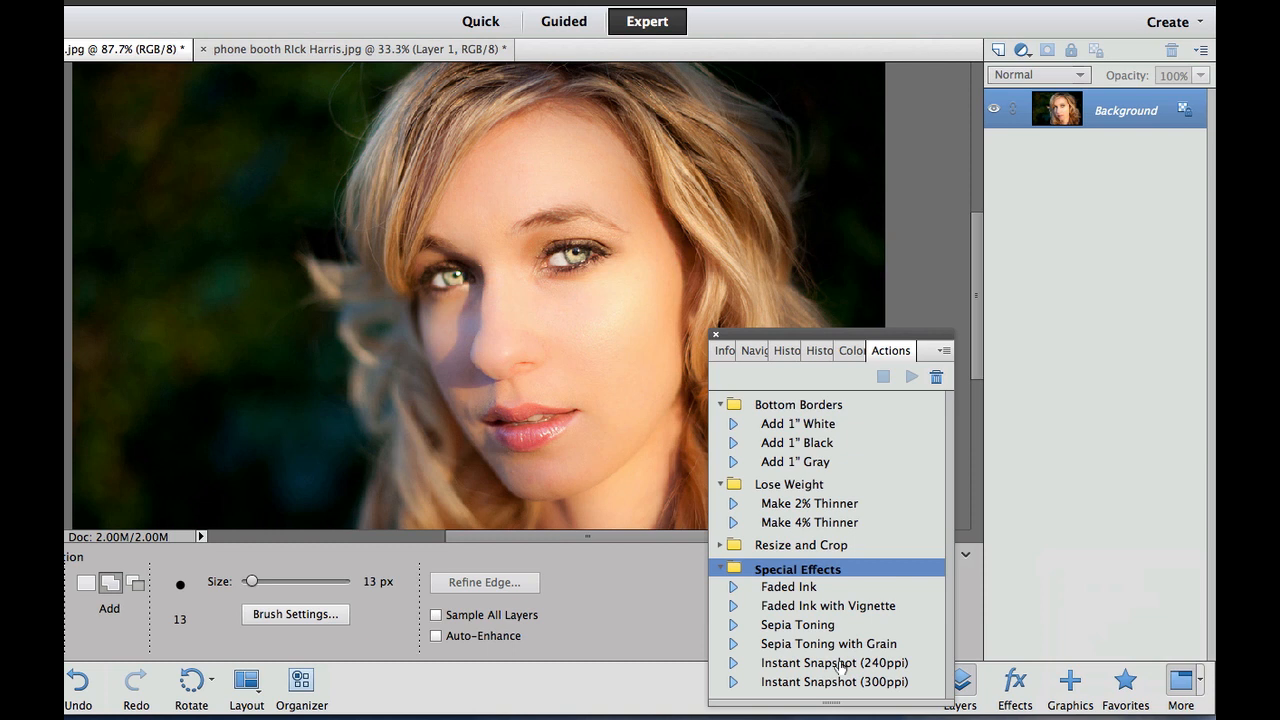
left_click(782, 626)
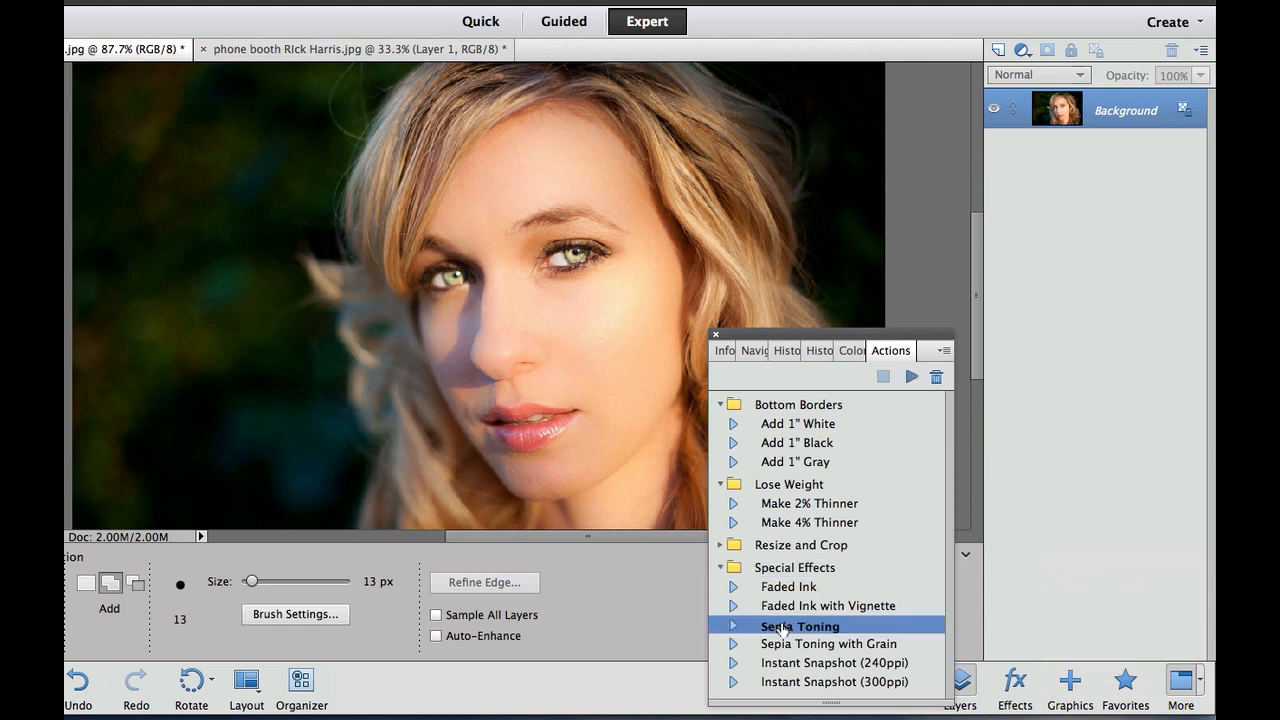
left_click(911, 376)
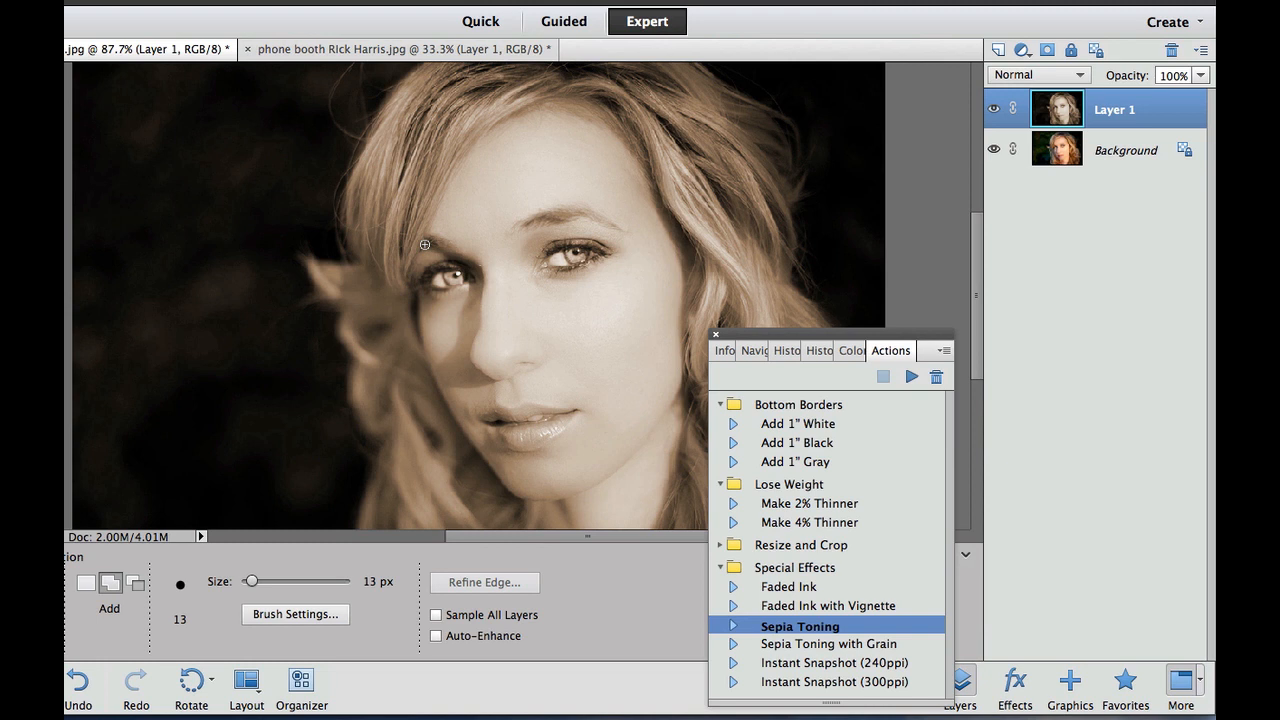
Open the file chooser for loading more actions and cancel it
left_click(943, 351)
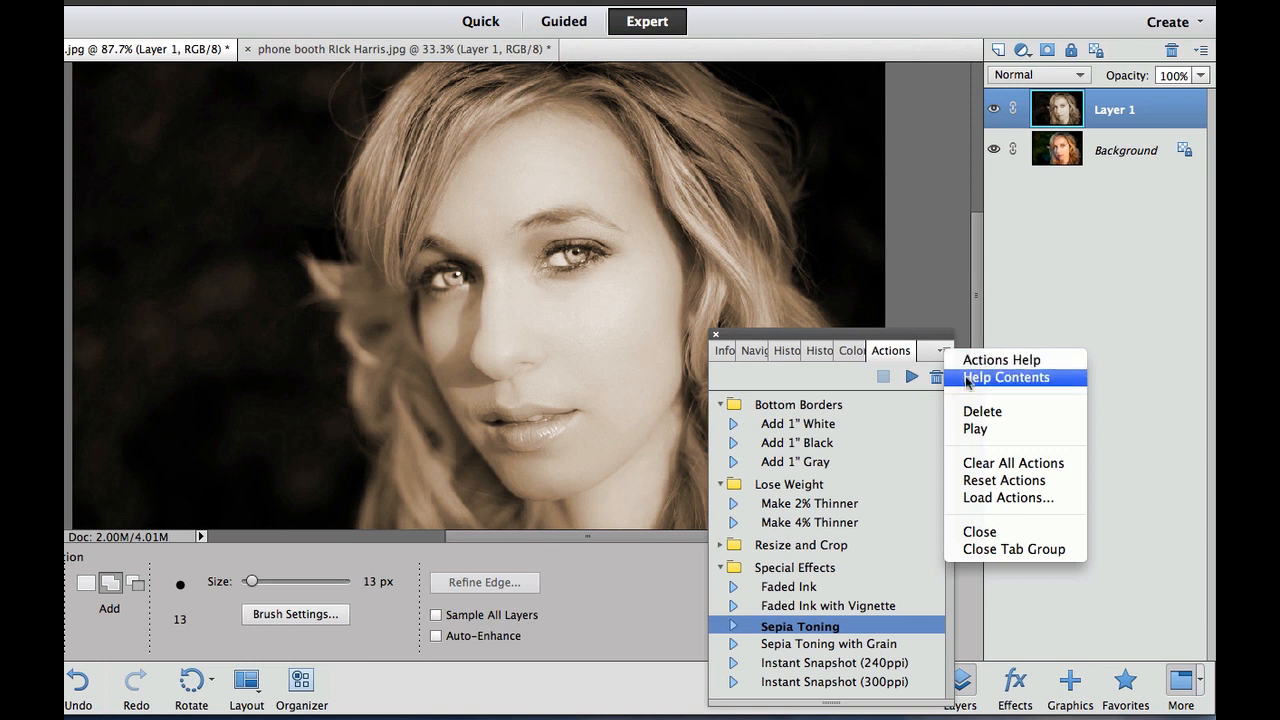
left_click(996, 495)
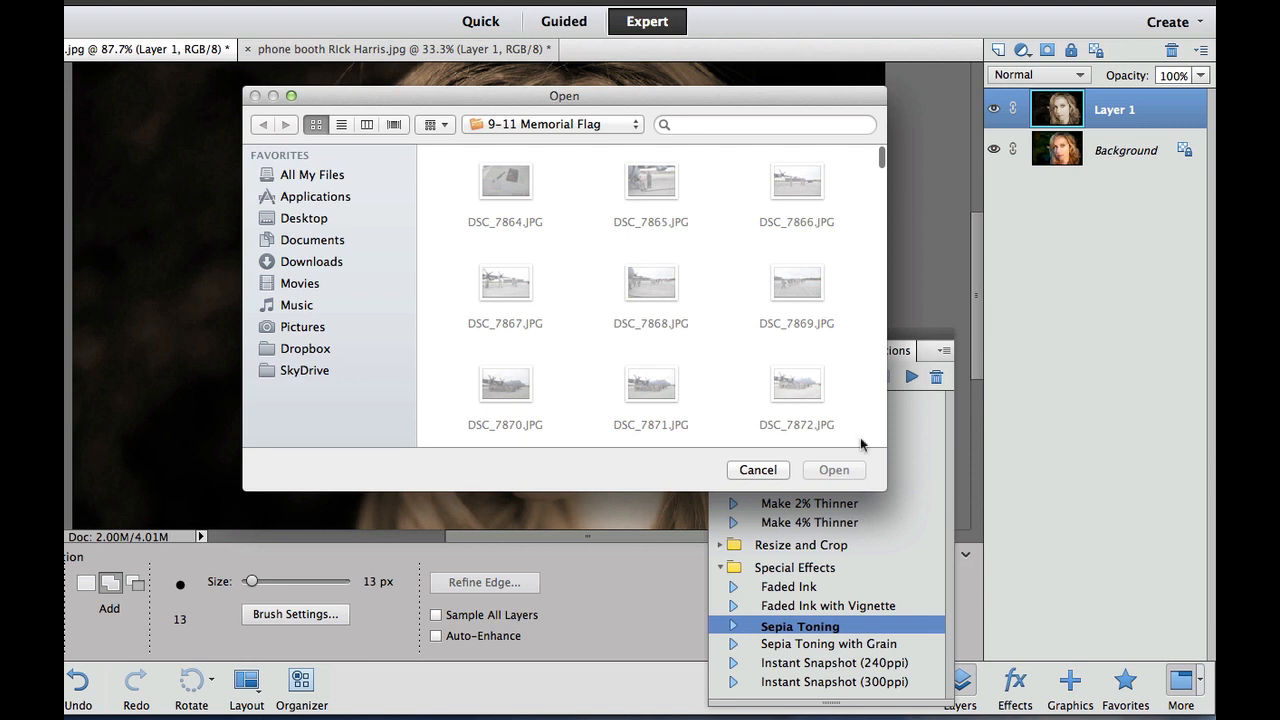
left_click(757, 469)
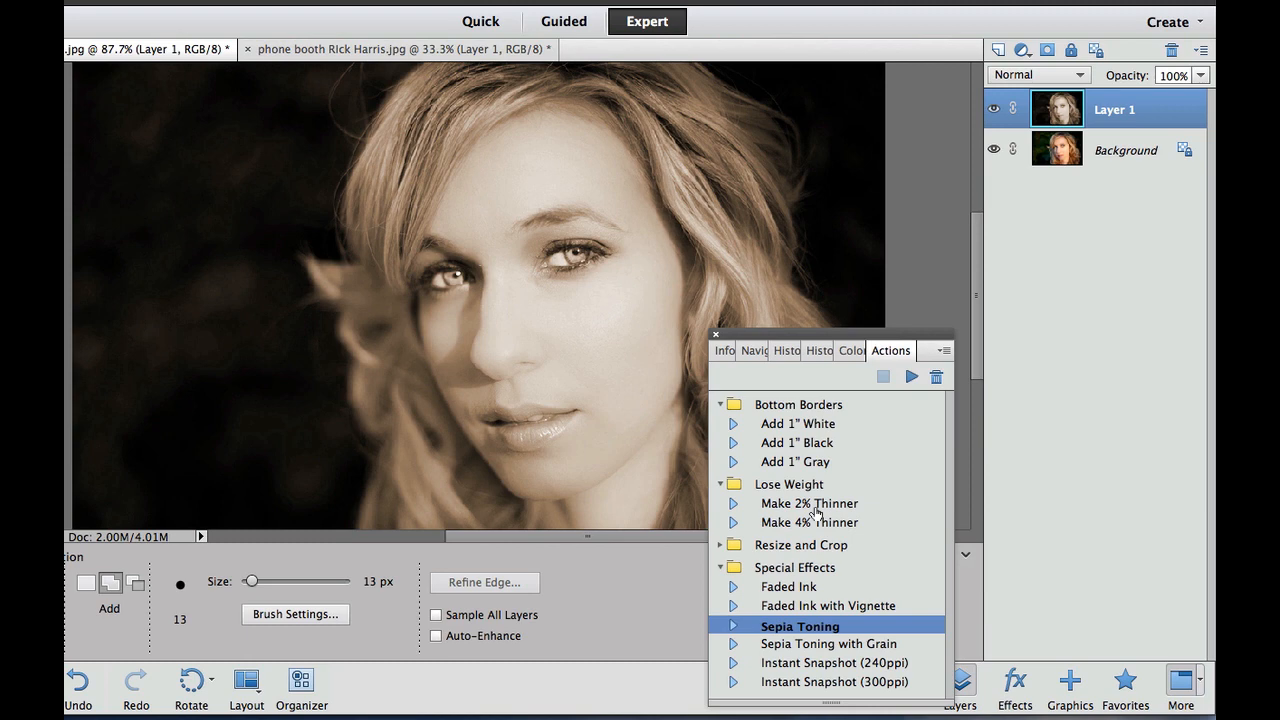
Look through Quick mode, the Create project options and the Guided photo effects, and return to Expert mode
left_click(856, 714)
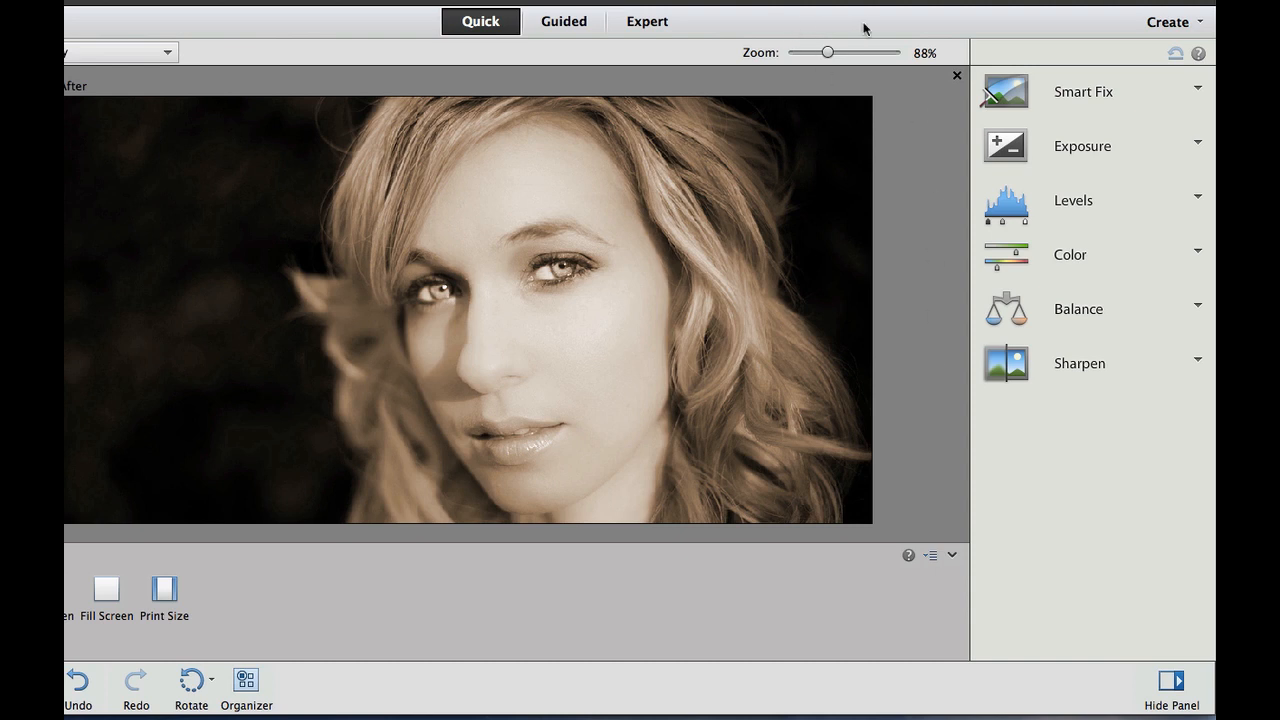
left_click(1199, 23)
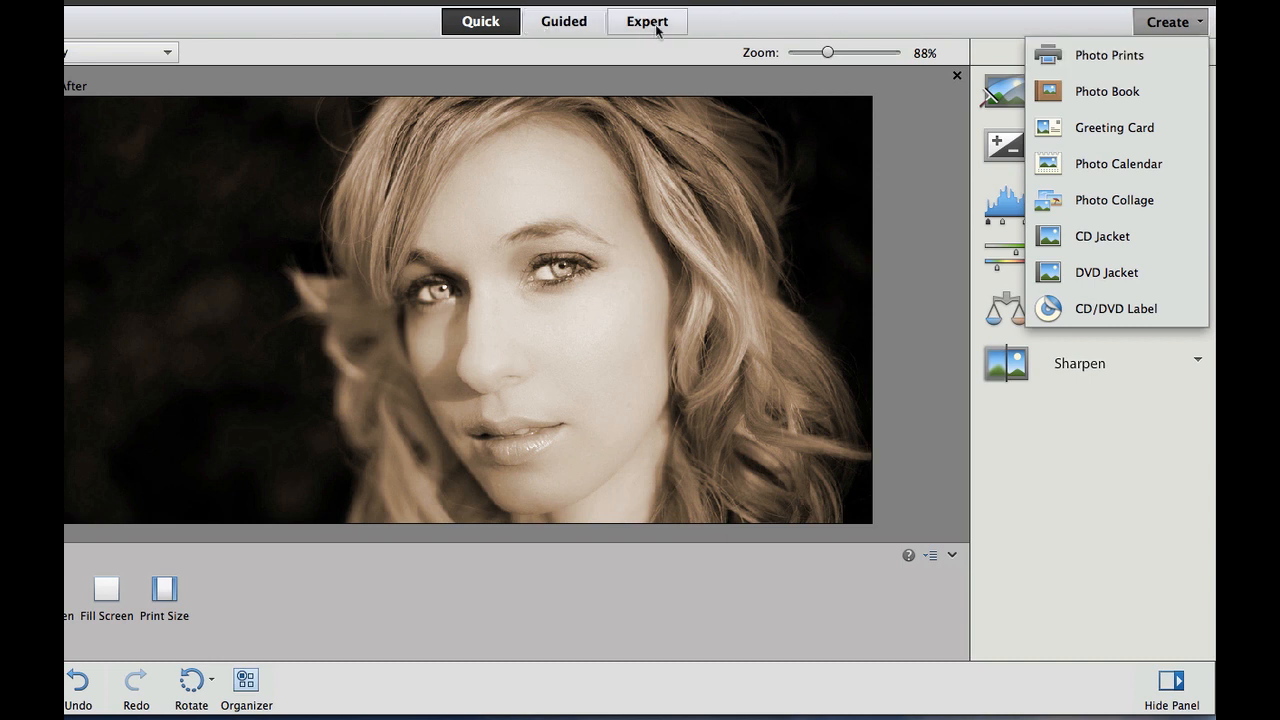
left_click(565, 22)
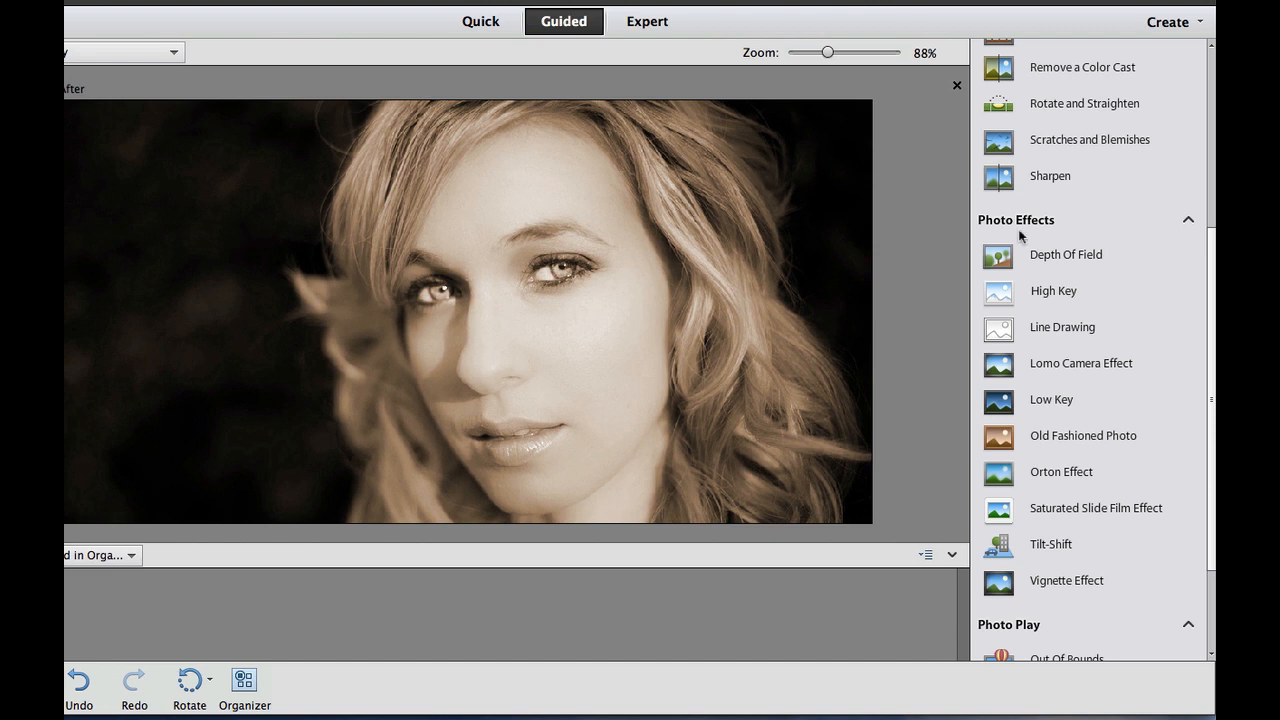
left_click(645, 22)
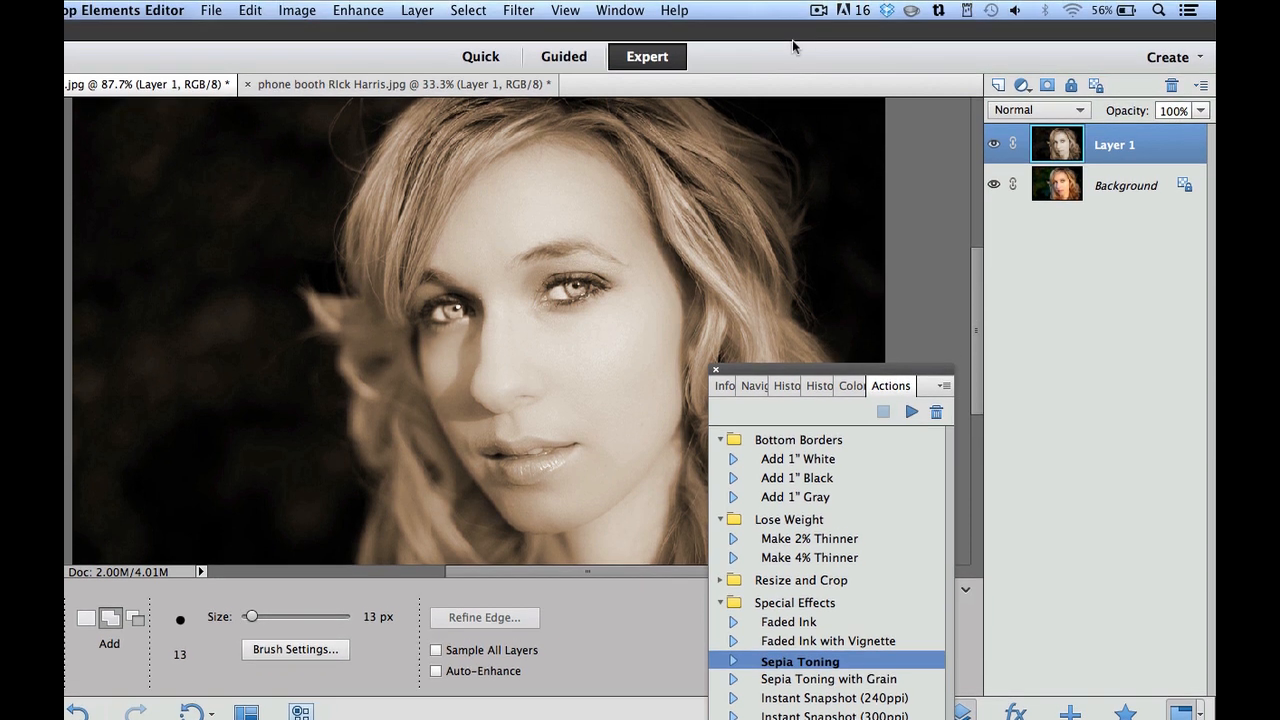
Review the available Sketch filters and the list of additional panels, leaving the Actions panel open
left_click(519, 10)
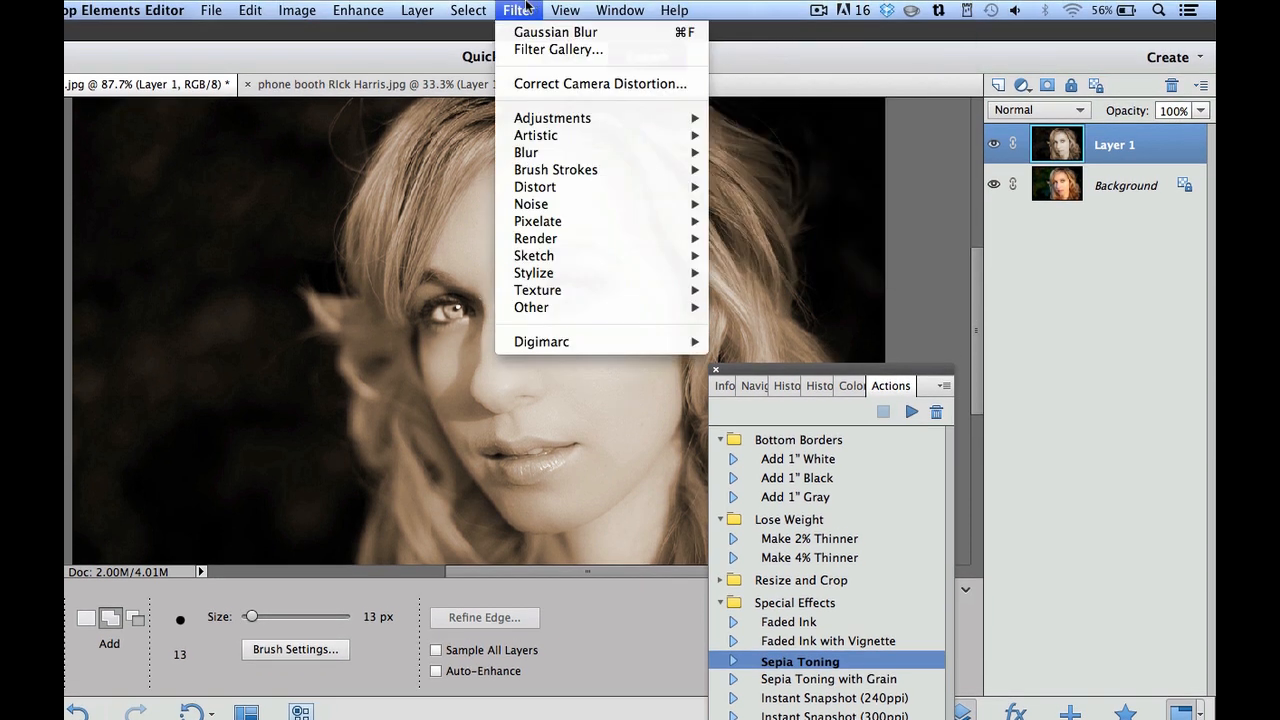
mouse_move(557, 262)
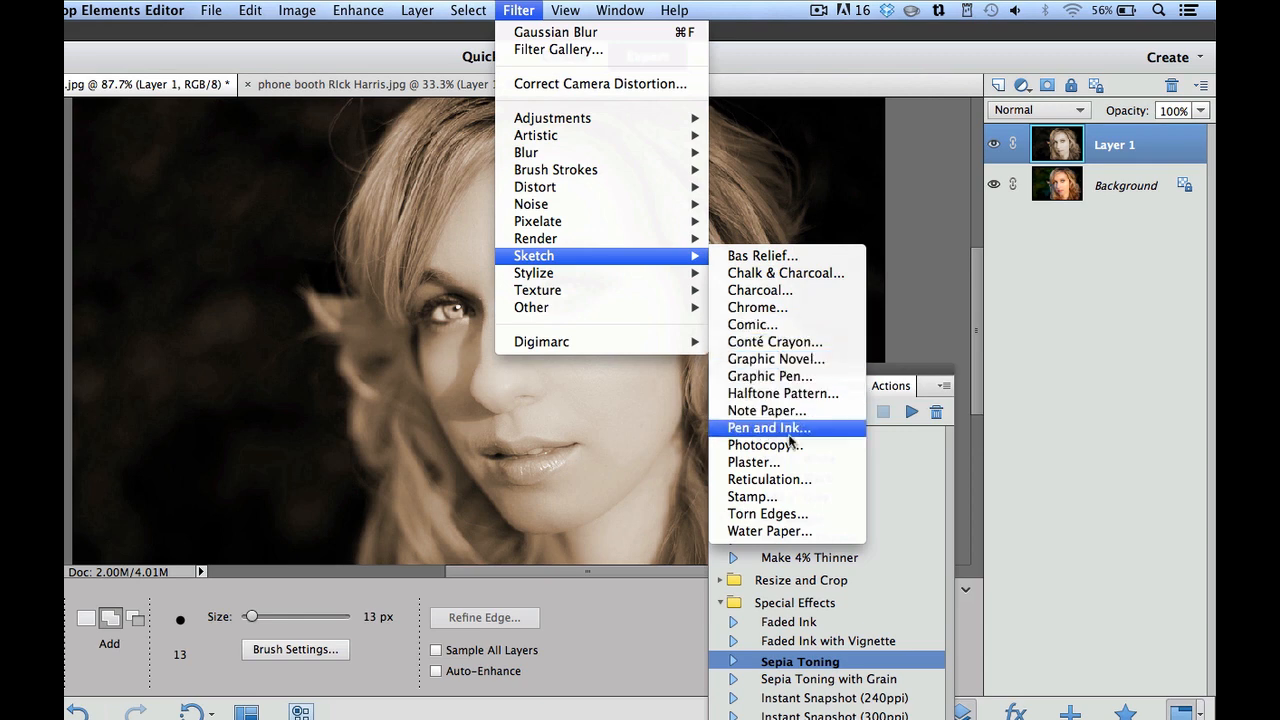
left_click(1181, 712)
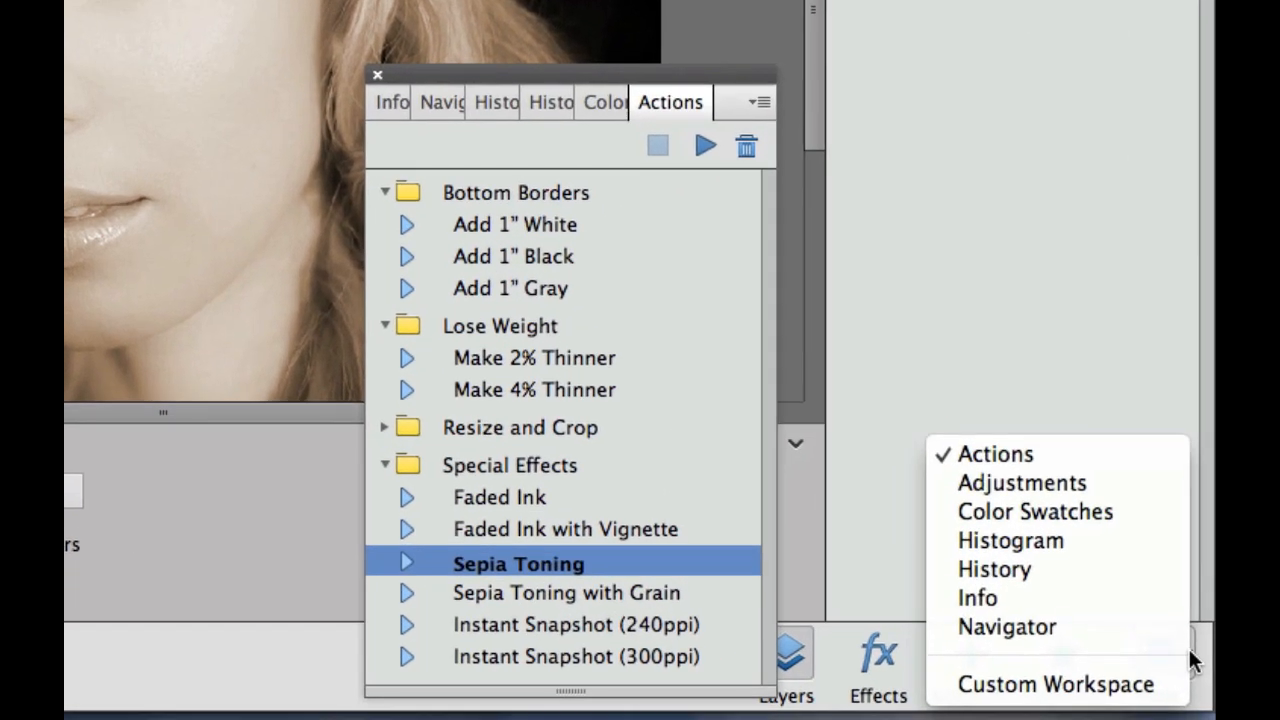
left_click(1035, 452)
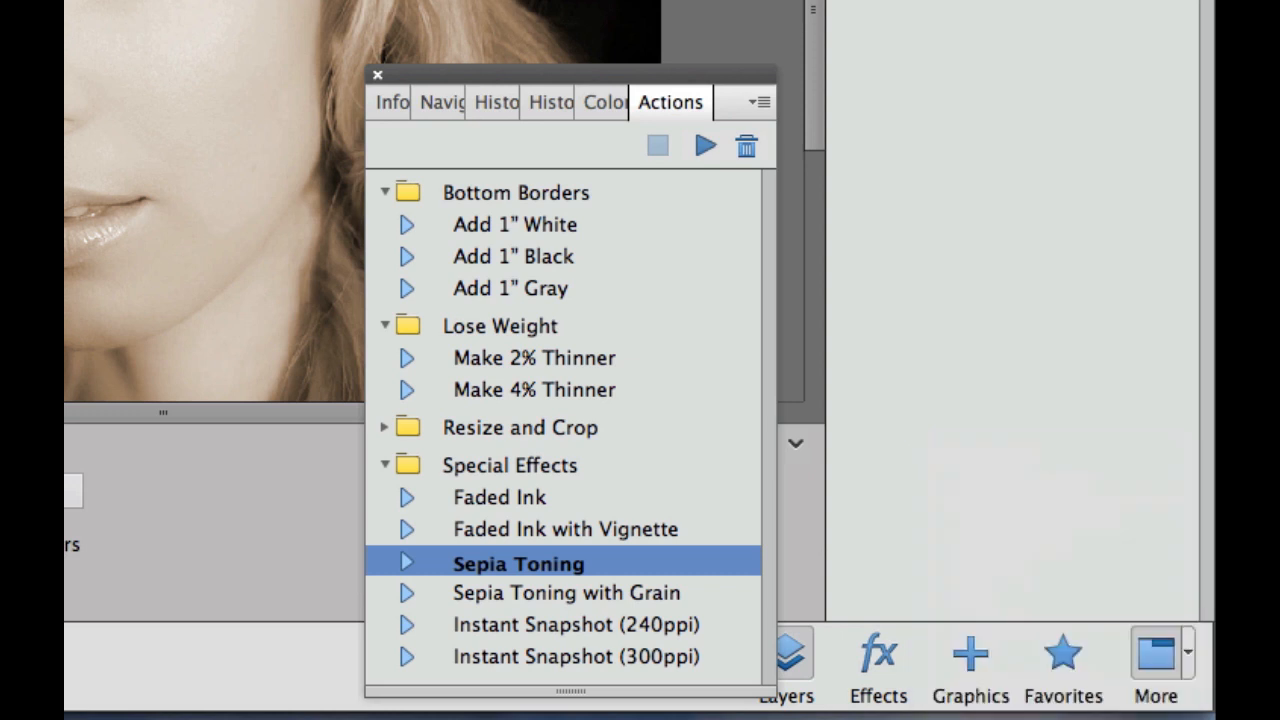